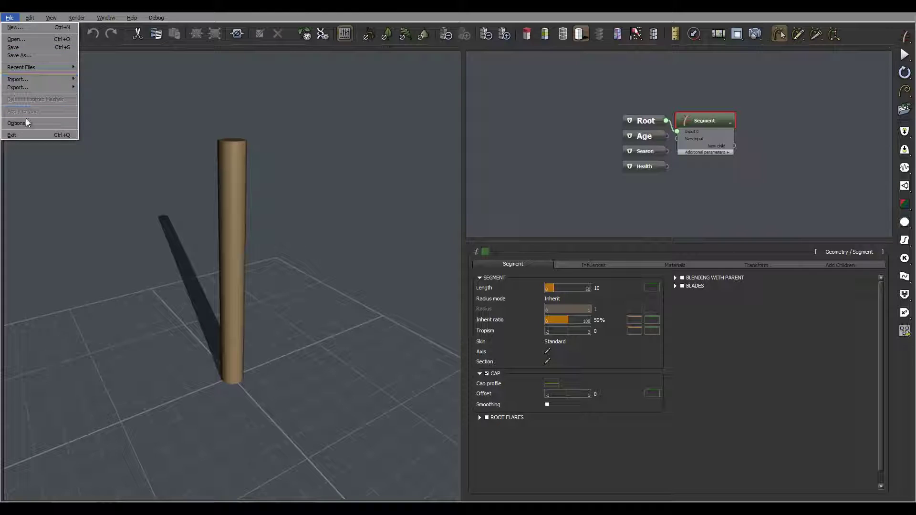
Review the unit, undo and render settings in the general preferences
click(26, 120)
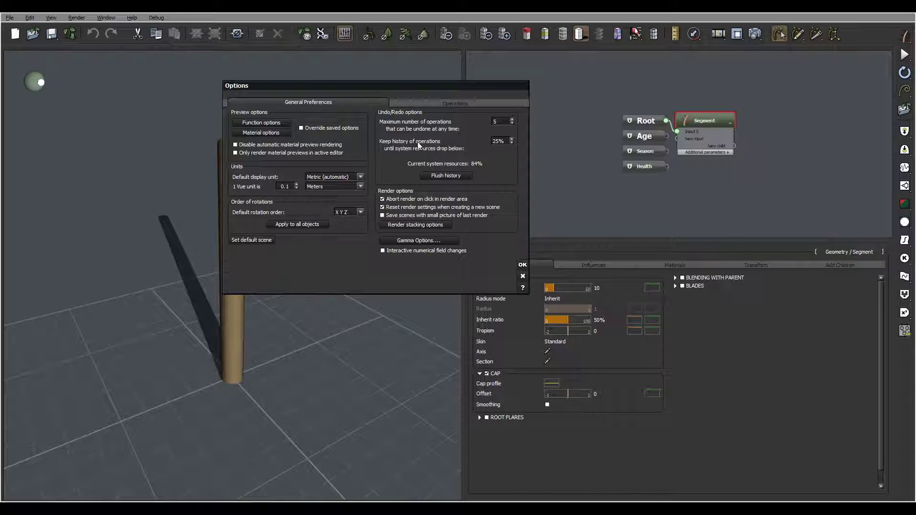
click(523, 266)
Rename the Segment node connected to Root as Stam
drag(290, 208, 312, 167)
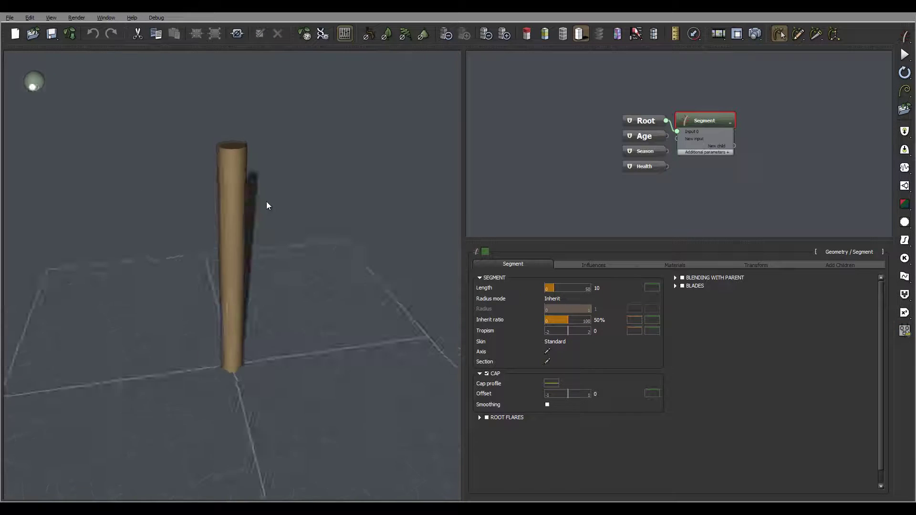
drag(267, 202, 334, 207)
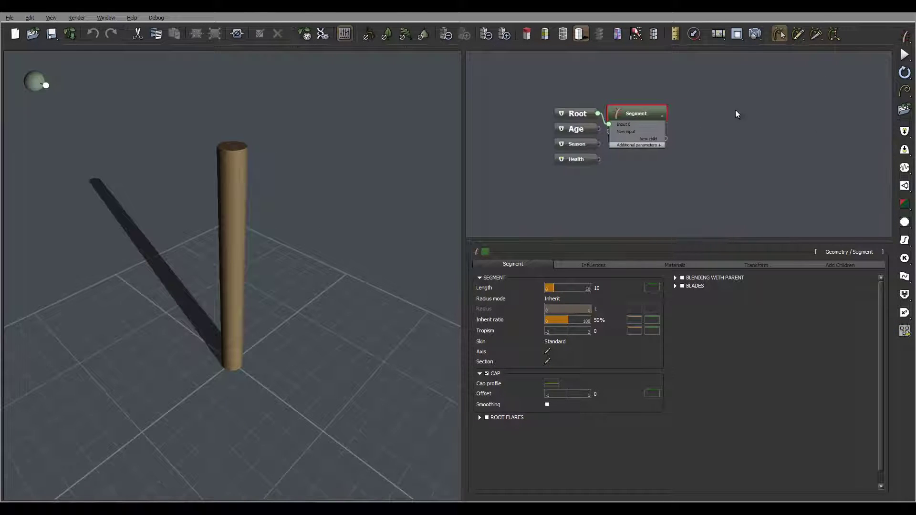
drag(297, 159, 238, 151)
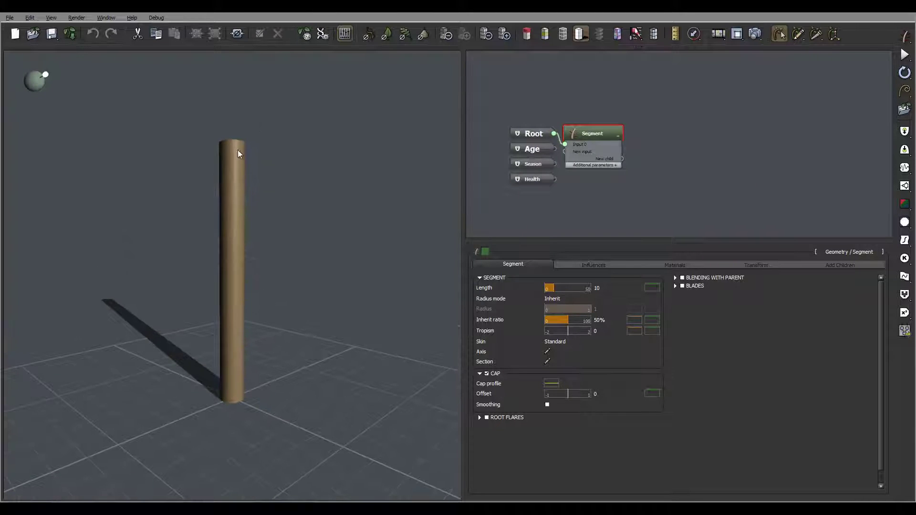
drag(266, 259, 310, 198)
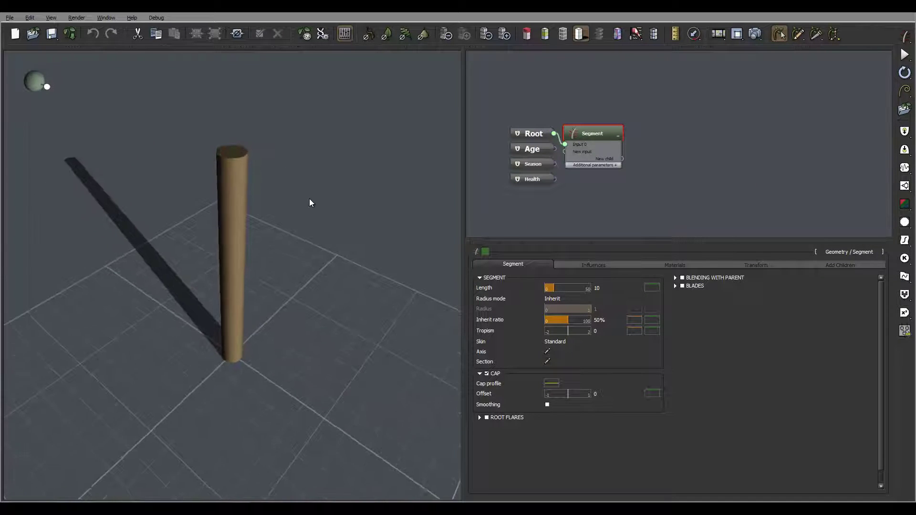
double_click(602, 131)
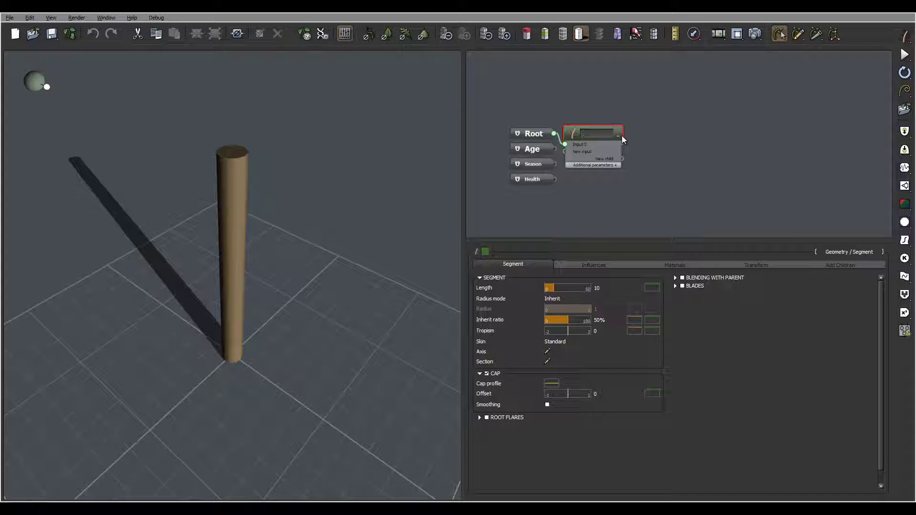
text(Stam)
Change the Stam node's color to a bright yellow-green with RGB values 172, 254, 2
click(486, 250)
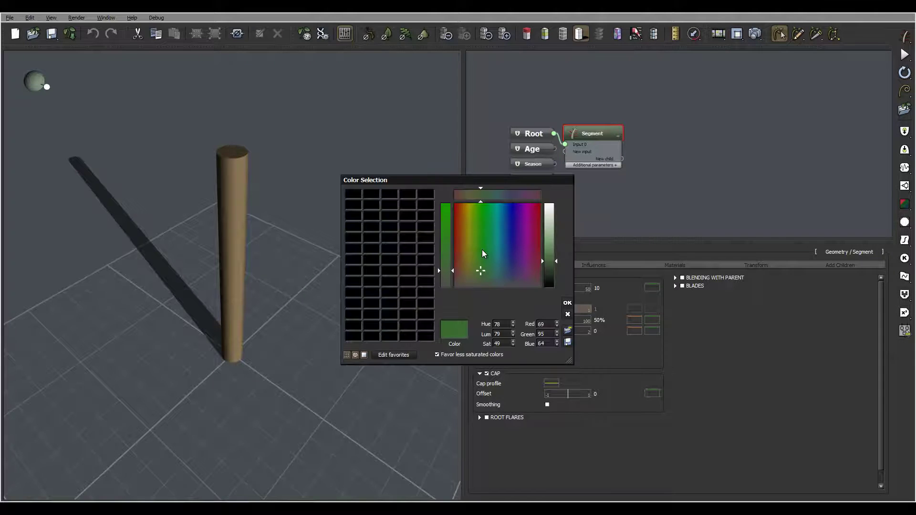
drag(482, 250, 474, 203)
click(549, 245)
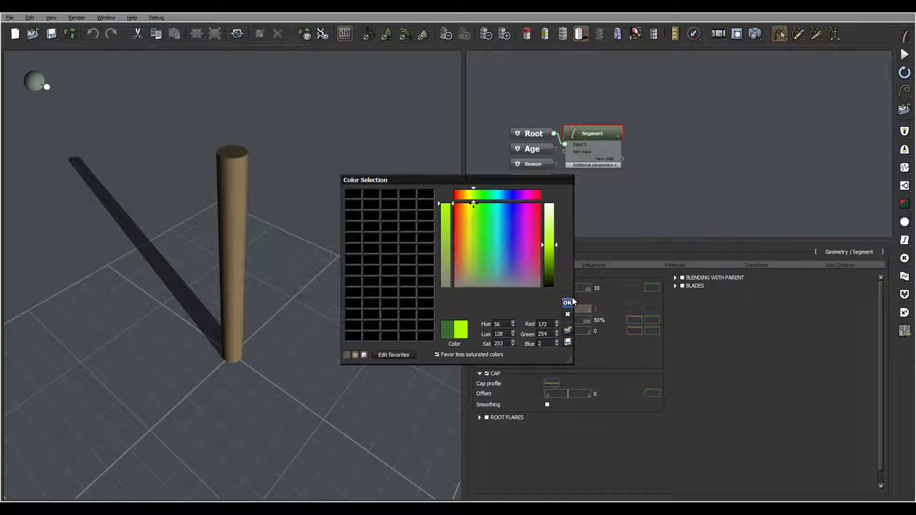
click(568, 303)
Widen the node graph area and move the Stam node up and farther from the Root node
drag(463, 172, 425, 174)
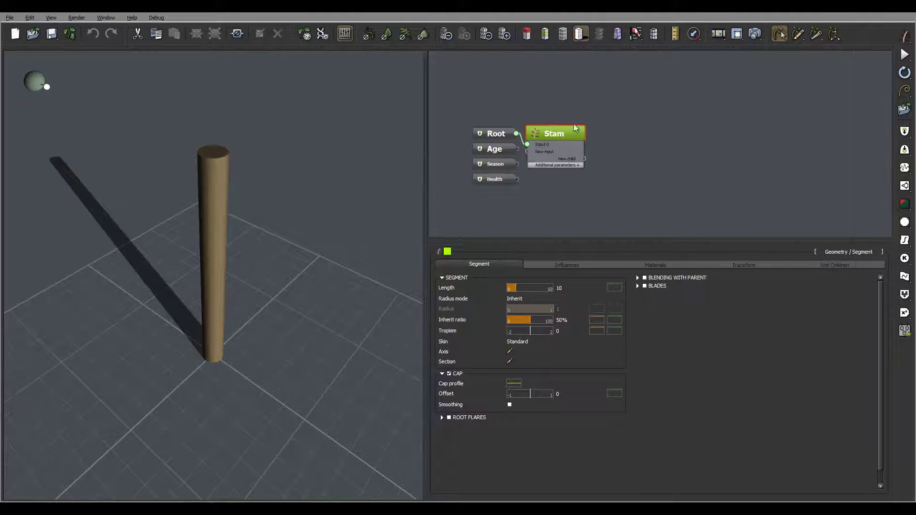
drag(250, 161, 258, 133)
drag(670, 160, 651, 172)
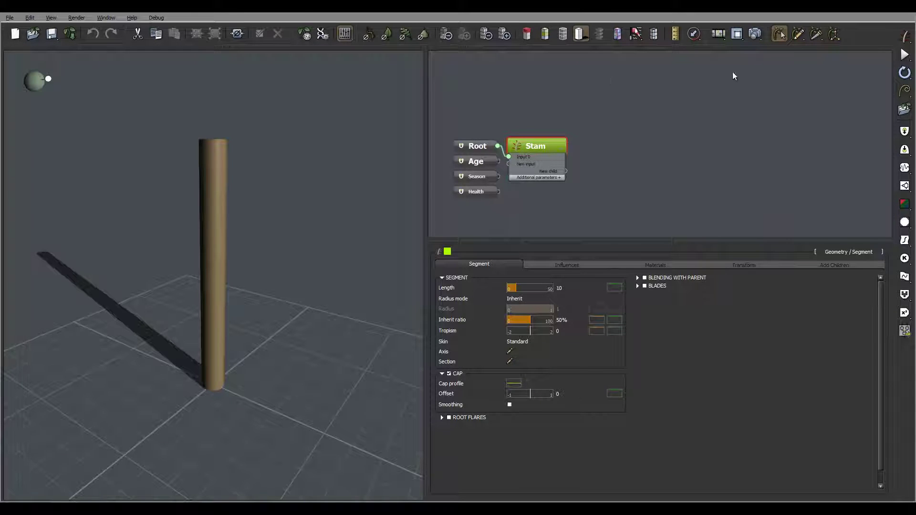
drag(540, 140, 559, 117)
Switch the Stam segment's radius mode to User defined and set its radius to 0.05
click(528, 297)
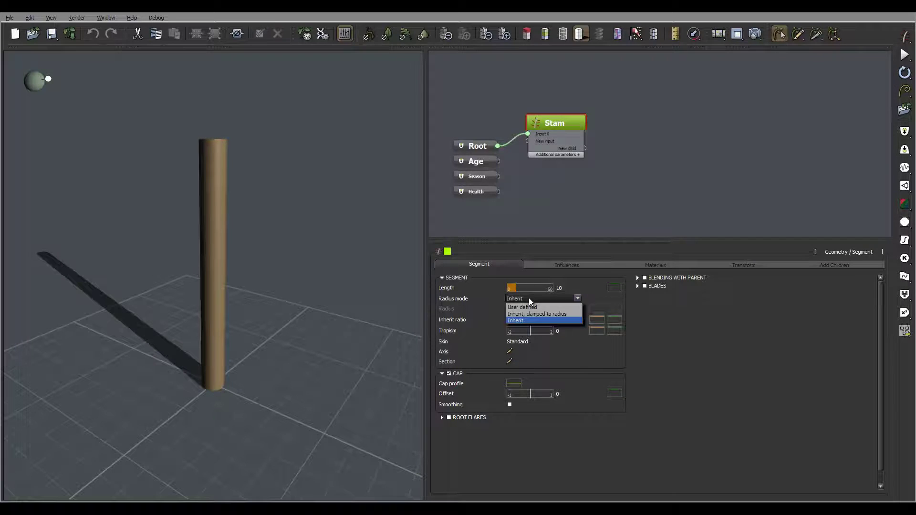
click(549, 313)
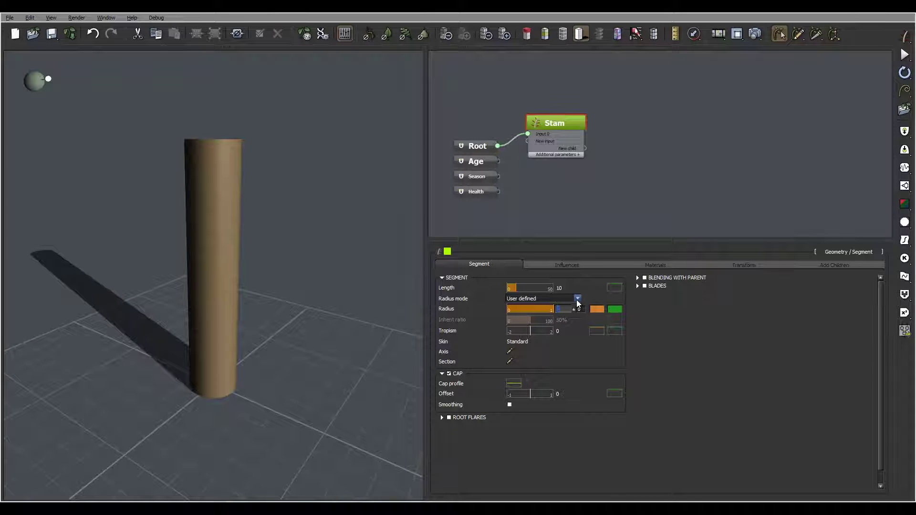
text(0.05)
key(Return)
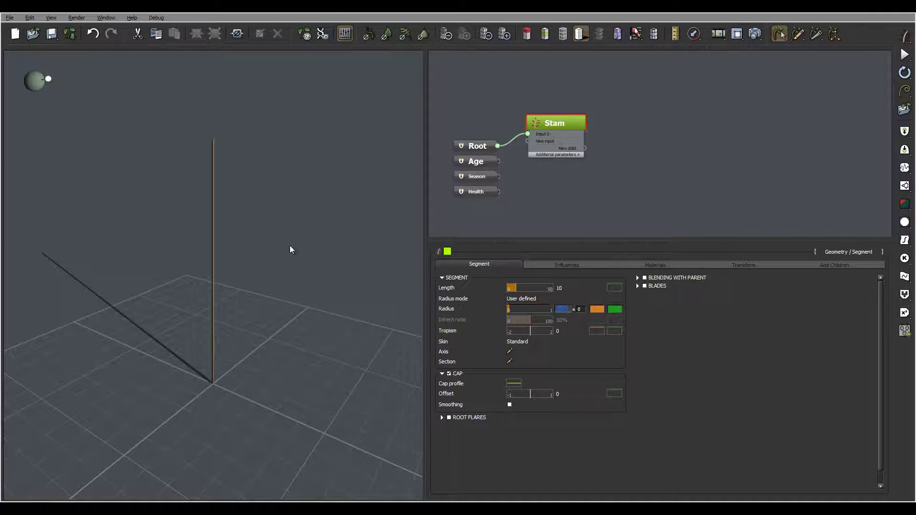
Examine the thin stem segment from several viewing angles
mouse_move(290, 246)
mouse_down()
mouse_move(302, 286)
mouse_move(244, 233)
mouse_move(84, 231)
mouse_move(275, 243)
mouse_up()
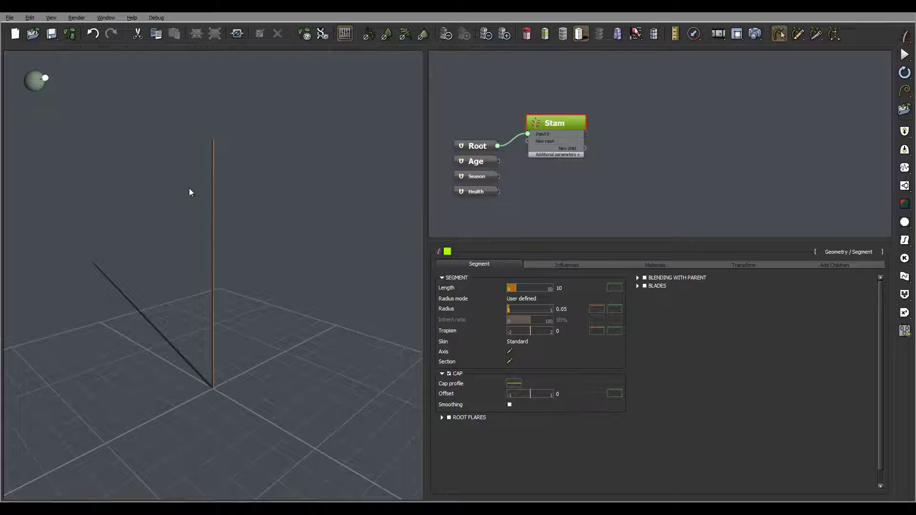
drag(191, 192, 243, 198)
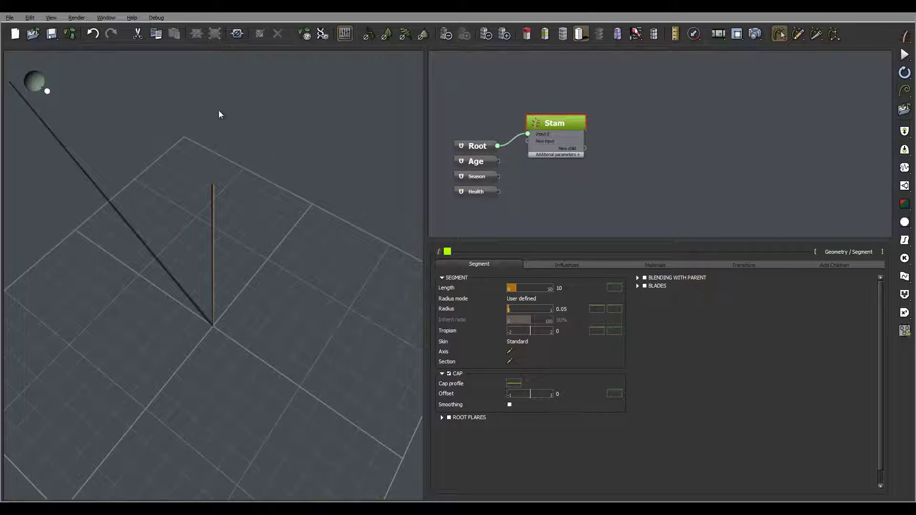
drag(236, 205, 106, 158)
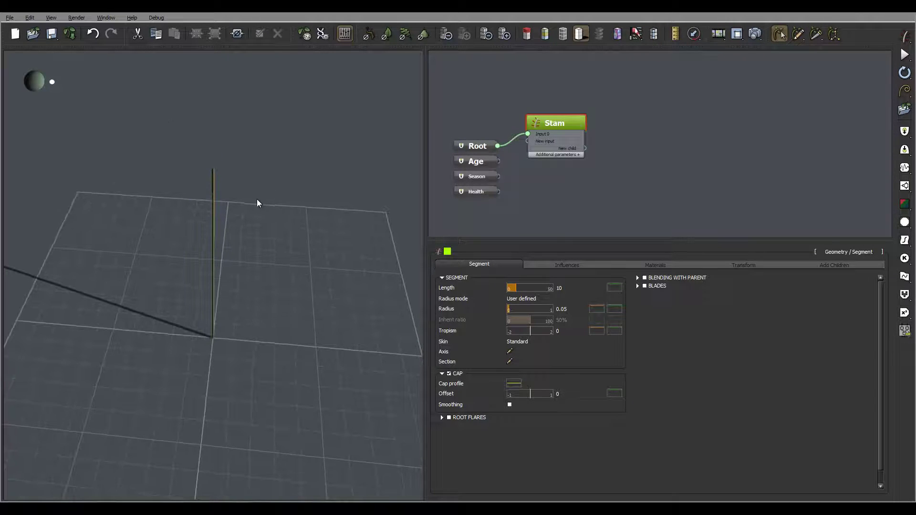
mouse_move(256, 204)
mouse_down()
mouse_move(243, 172)
mouse_move(248, 207)
mouse_up()
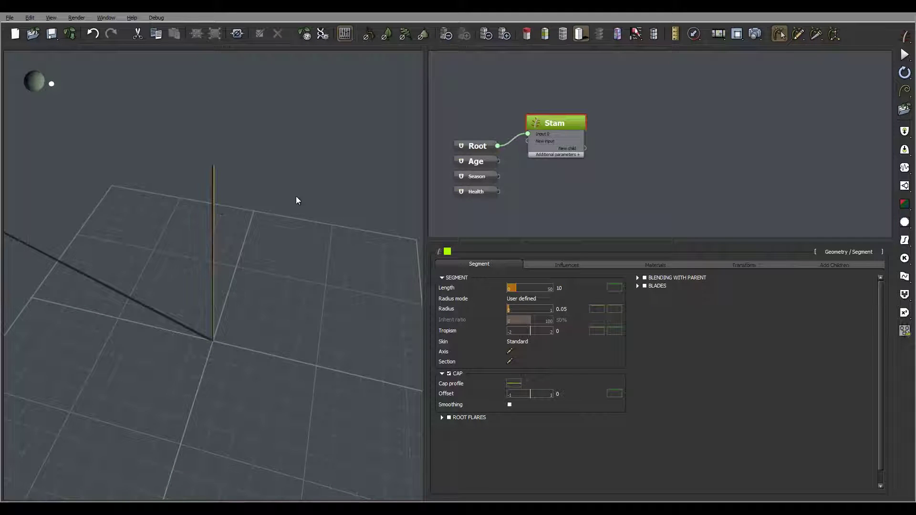
drag(311, 197, 267, 161)
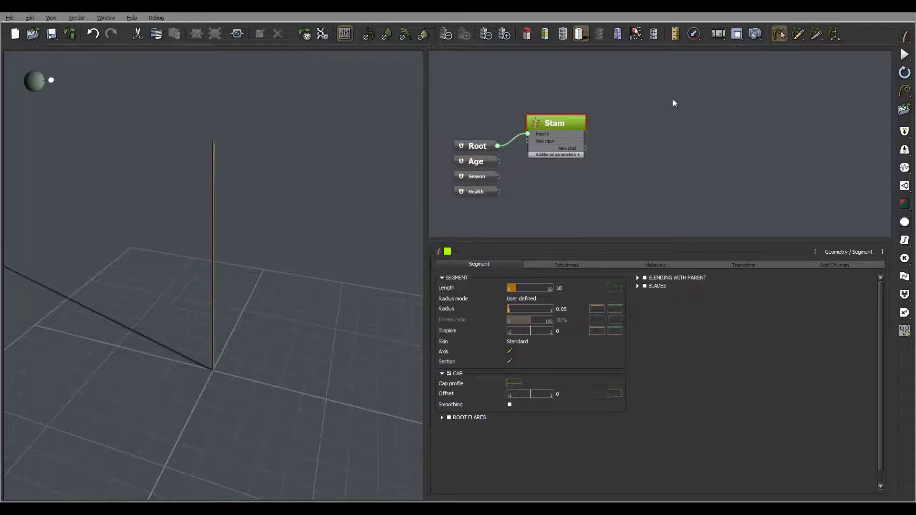
middle_drag(704, 126, 677, 164)
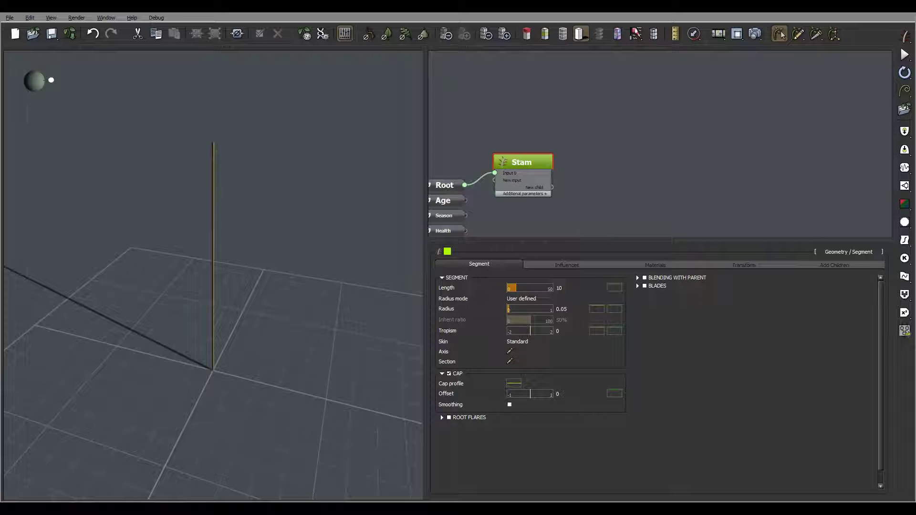
drag(256, 152, 189, 149)
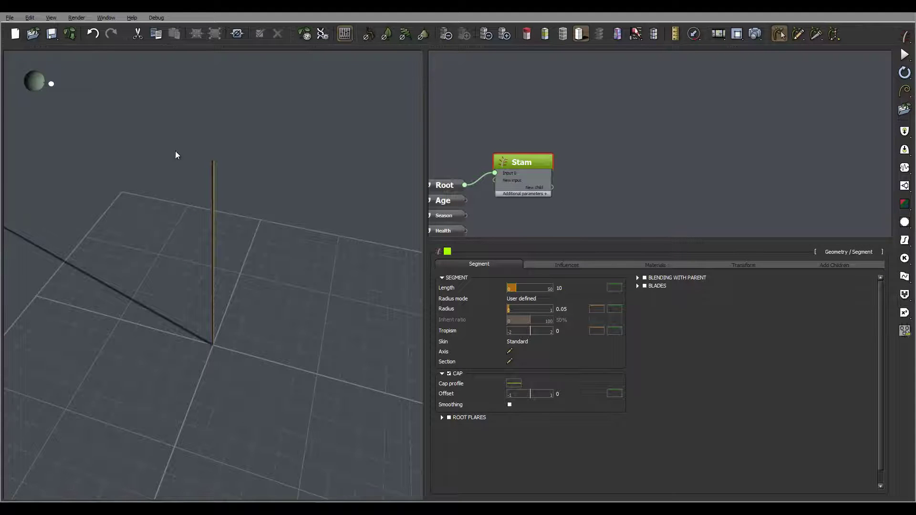
mouse_move(176, 154)
mouse_down()
mouse_move(257, 172)
mouse_move(252, 162)
mouse_move(167, 155)
mouse_up()
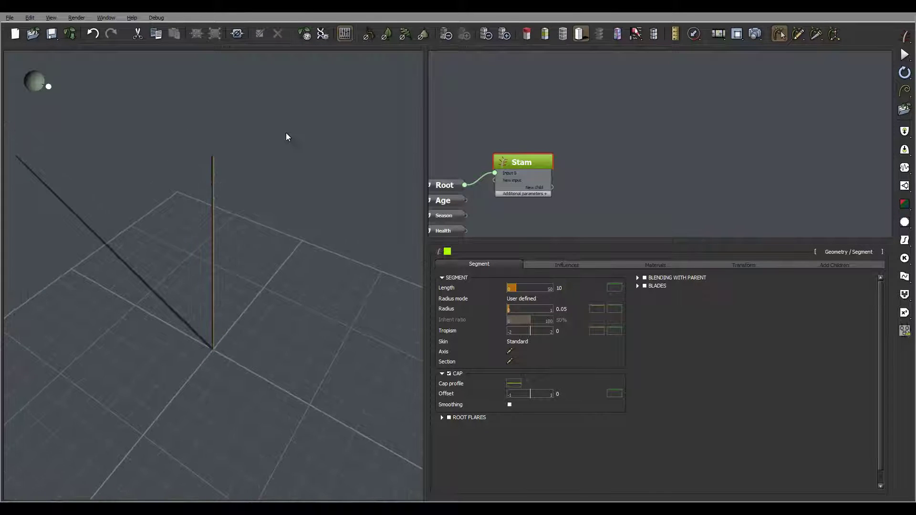
drag(266, 164, 269, 138)
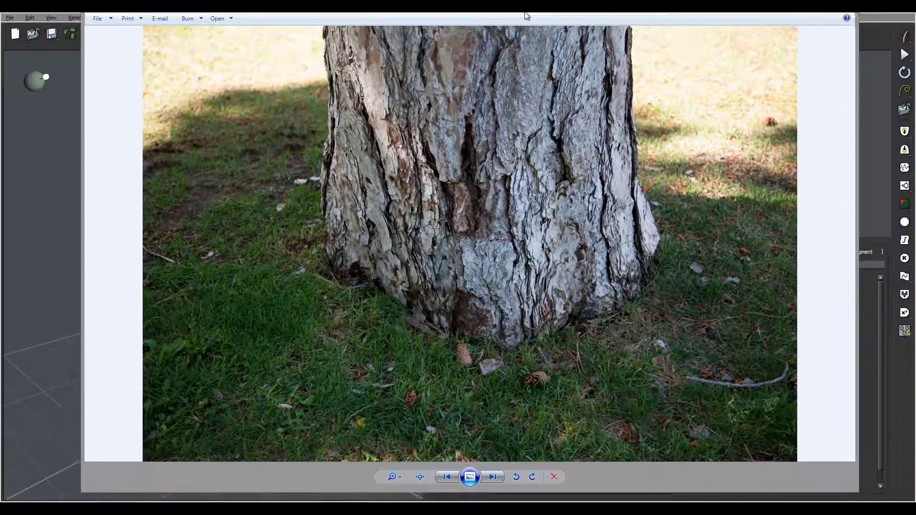
Look through the tree reference photos in Windows Photo Viewer, examining the bark up close, the trunk and the branches
drag(527, 16, 522, 21)
scroll(470, 181, up, 3)
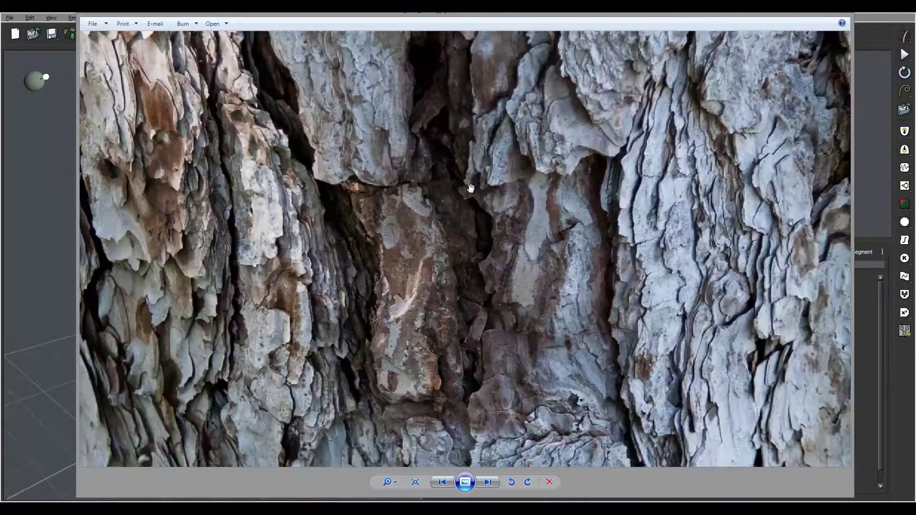
scroll(416, 270, down, 4)
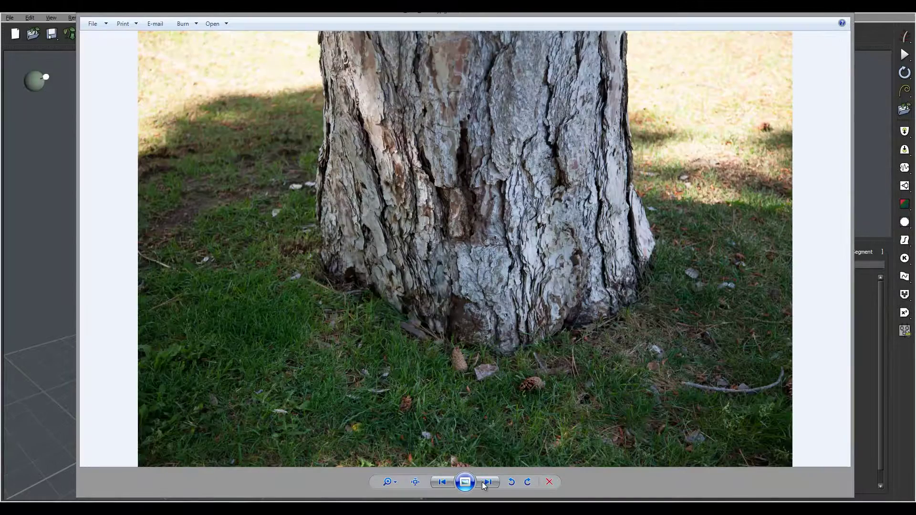
click(489, 485)
click(488, 485)
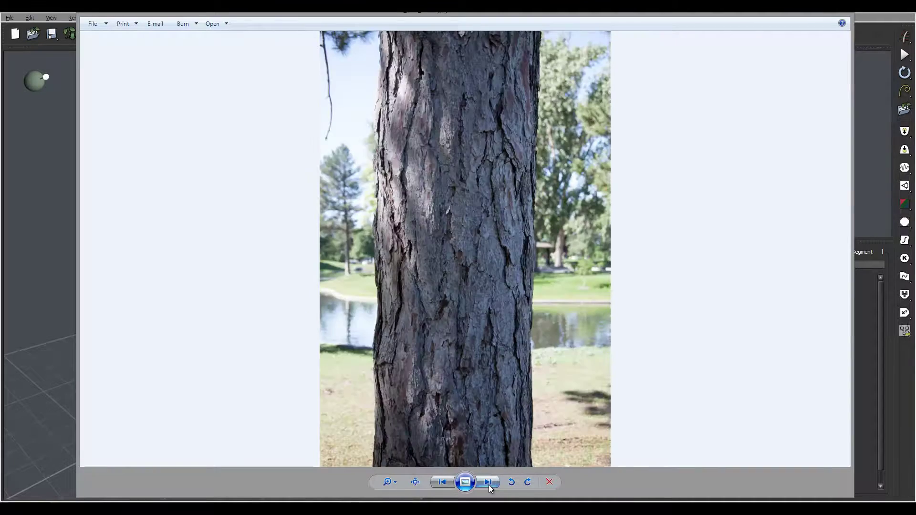
click(488, 485)
click(489, 485)
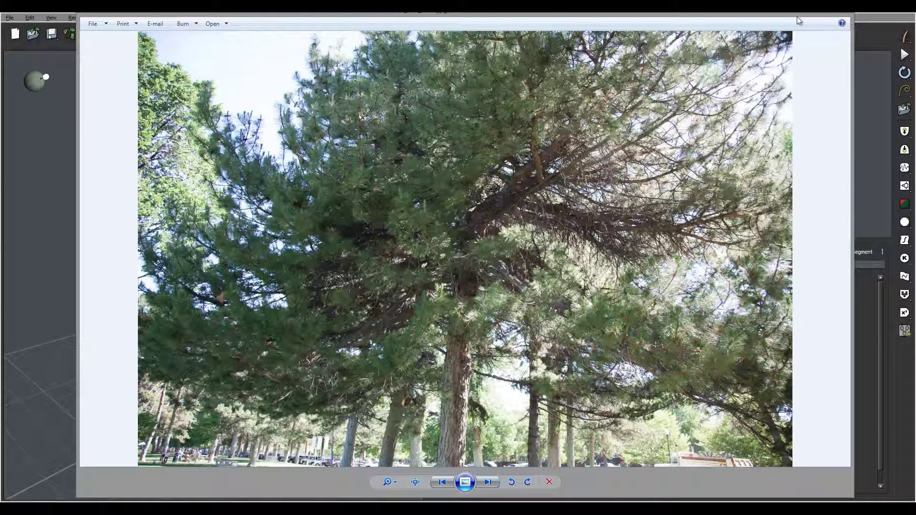
click(838, 15)
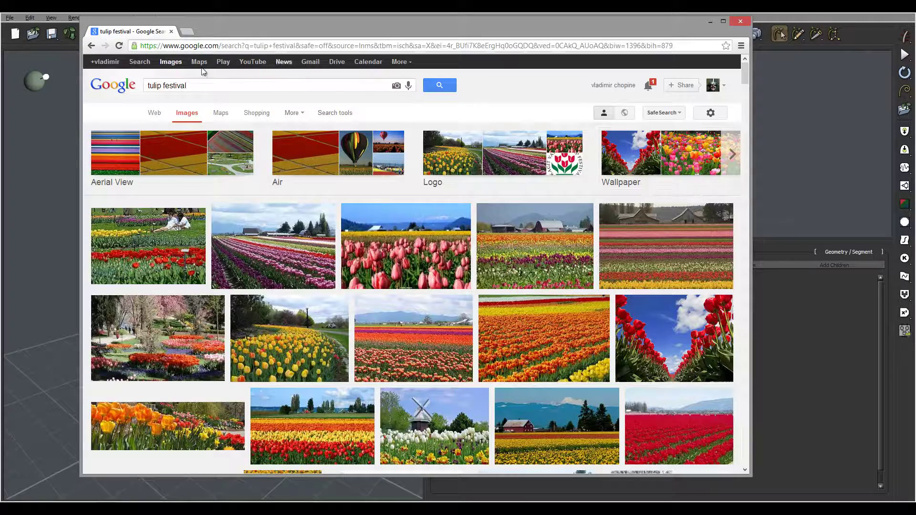
In the Chrome browser, shorten the Google Images query to "tulip" and run the search
drag(162, 86, 266, 88)
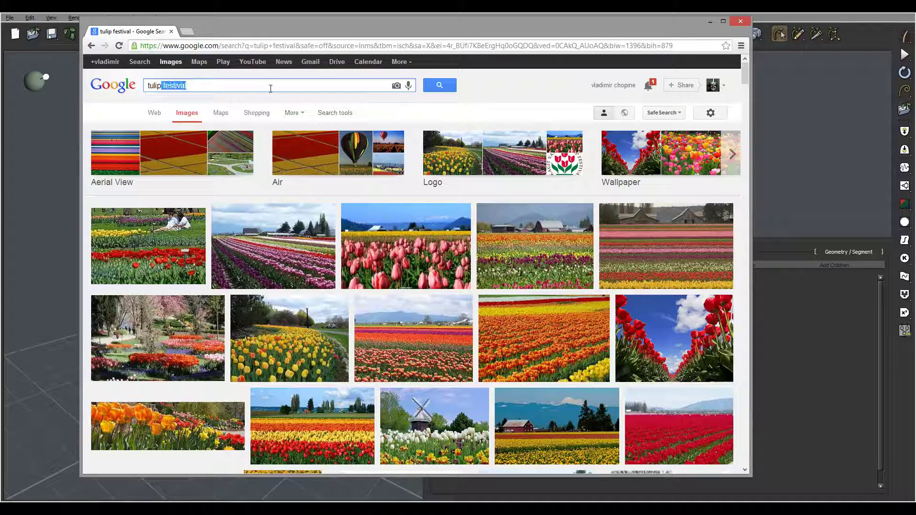
key(BackSpace)
key(Return)
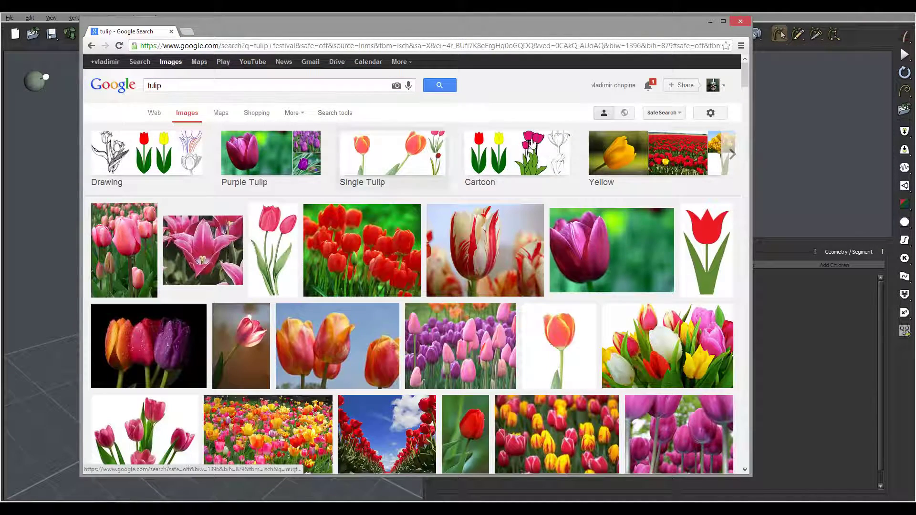
Browse the tulip pictures for the shape of the stem, leaves and petals, and close the browser
scroll(494, 196, down, 3)
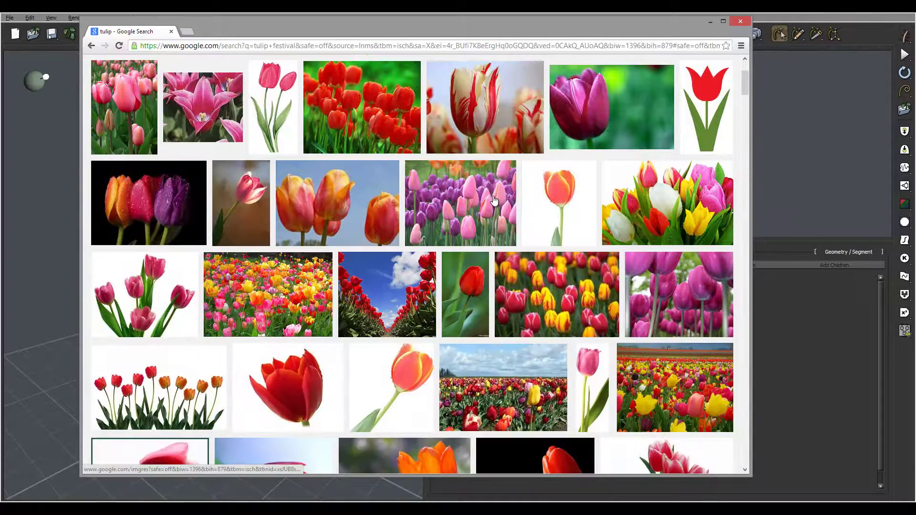
scroll(494, 200, down, 2)
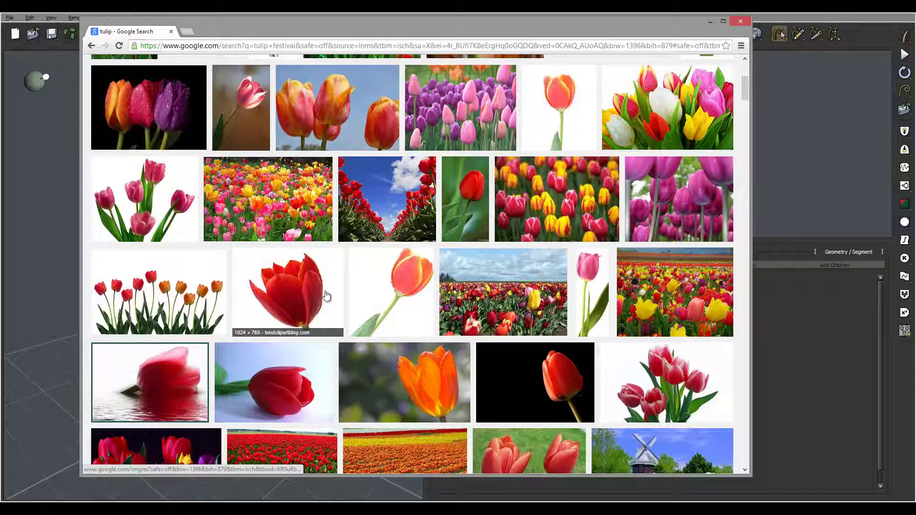
scroll(478, 230, up, 3)
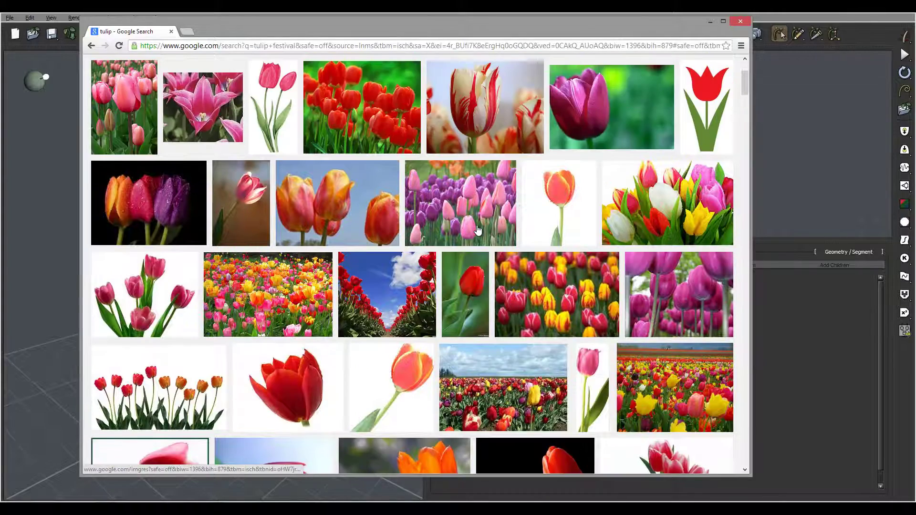
scroll(479, 231, down, 5)
scroll(478, 230, up, 1)
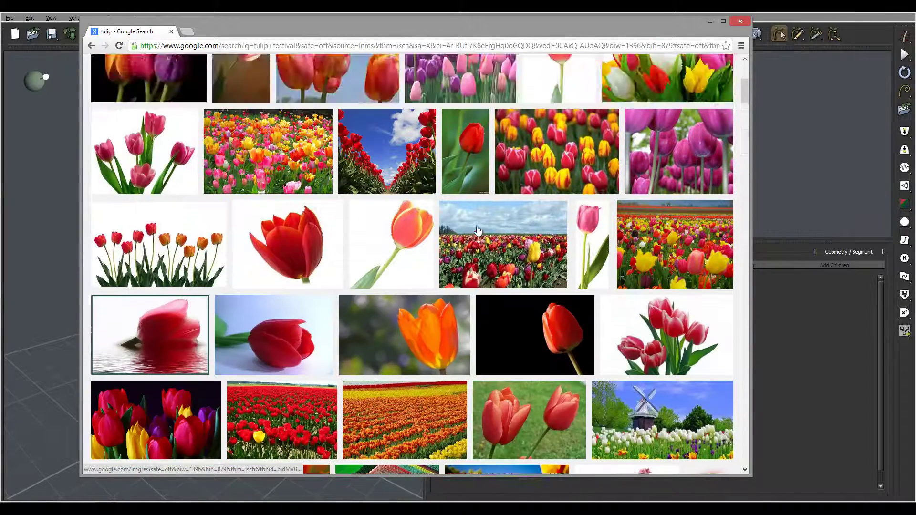
scroll(478, 231, down, 3)
scroll(479, 231, down, 2)
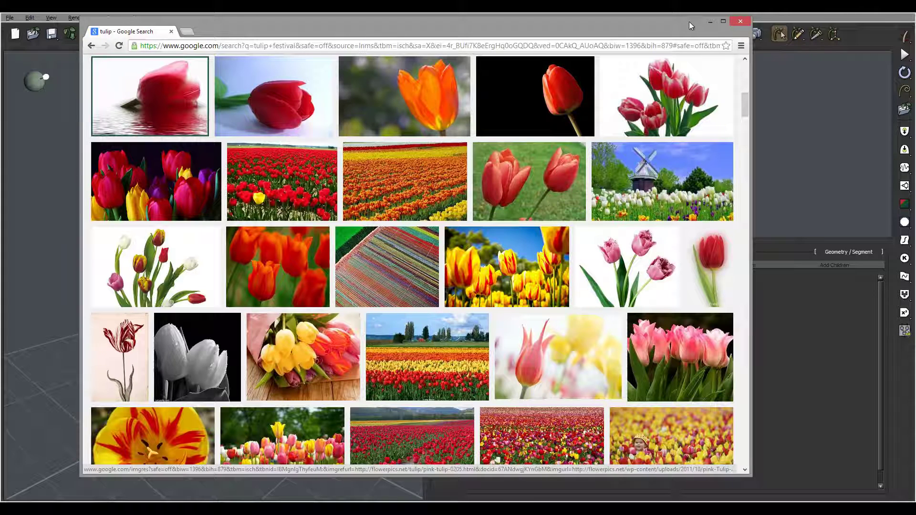
click(744, 24)
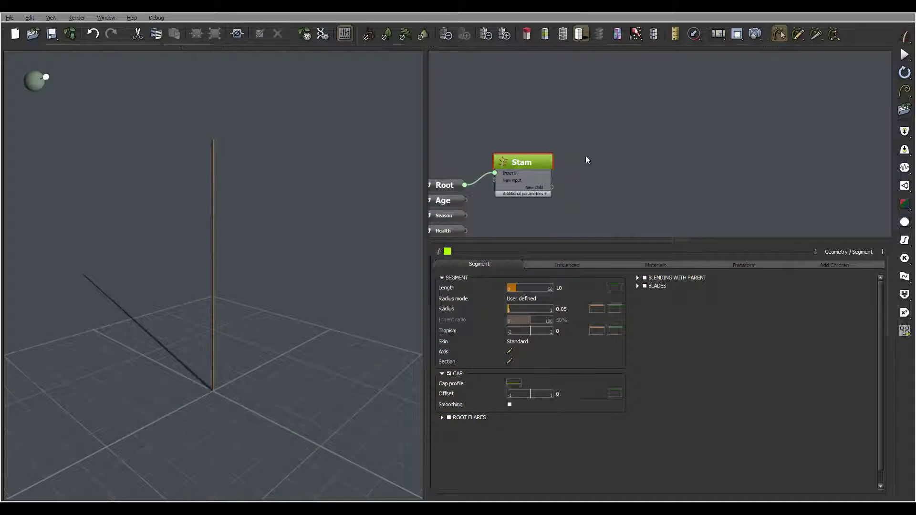
Add a Hydra geometry node to the graph beside the Stam node
mouse_move(624, 139)
middle_down()
mouse_move(665, 133)
mouse_move(635, 134)
mouse_move(635, 147)
middle_up()
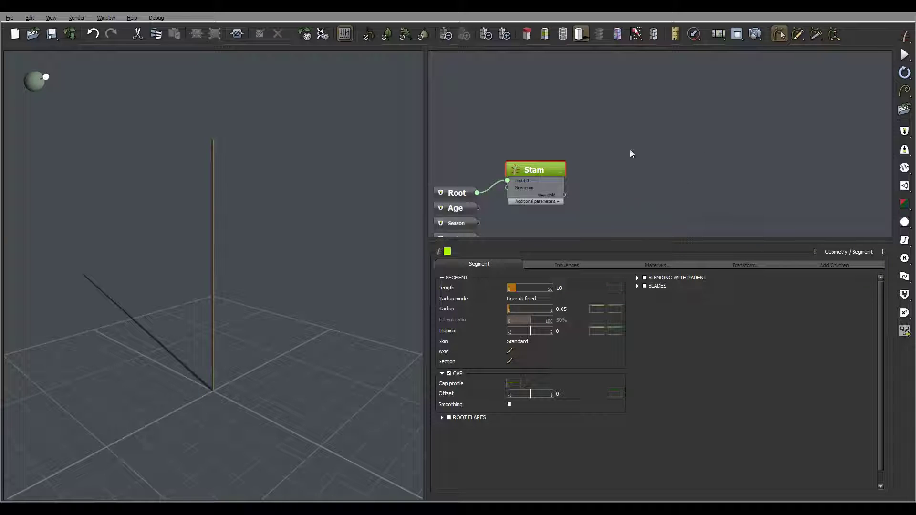
right_click(608, 147)
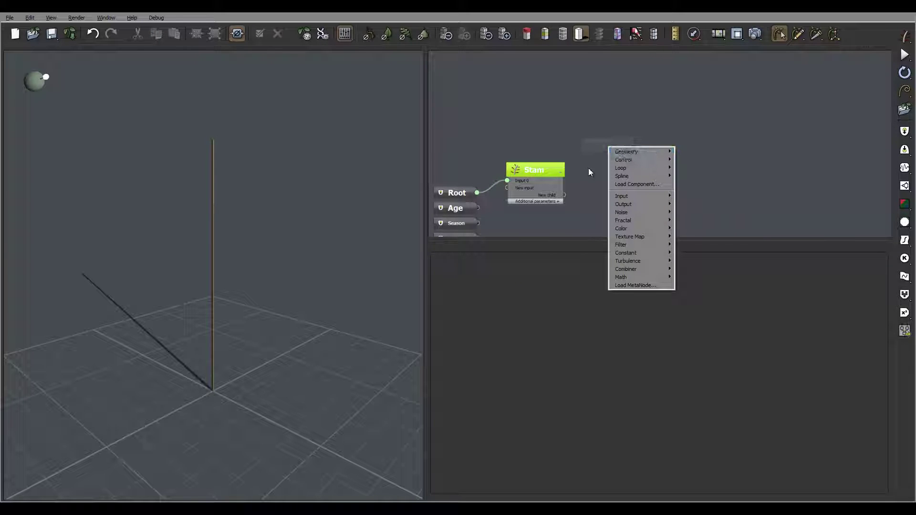
mouse_move(638, 150)
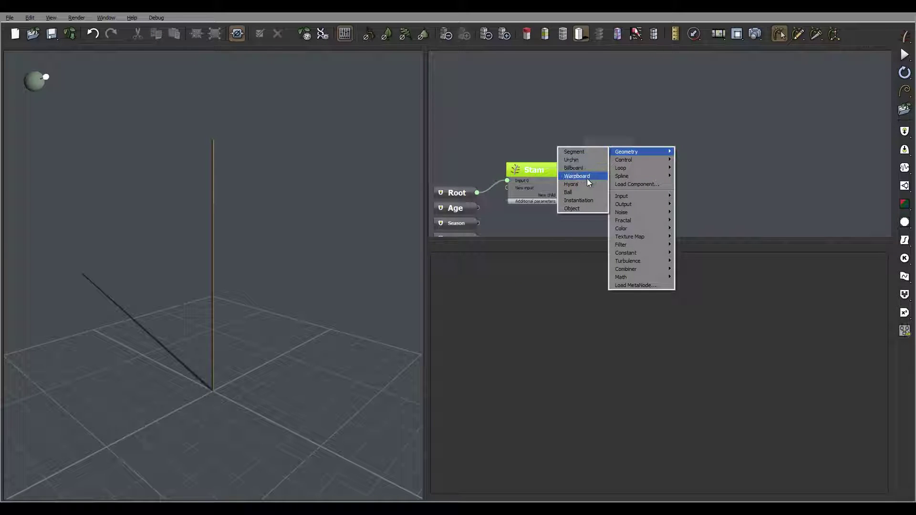
click(586, 185)
click(621, 144)
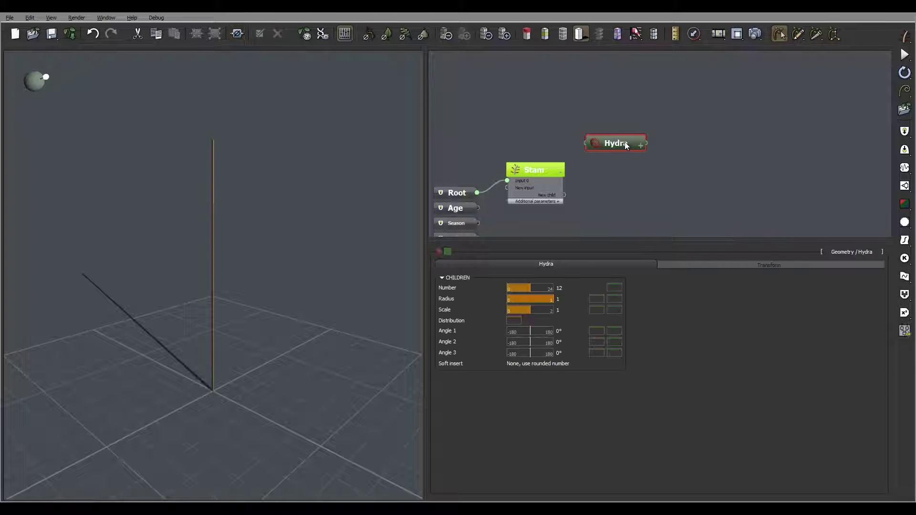
Color the Hydra node bright blue and place it a little farther from the Stam node
click(448, 252)
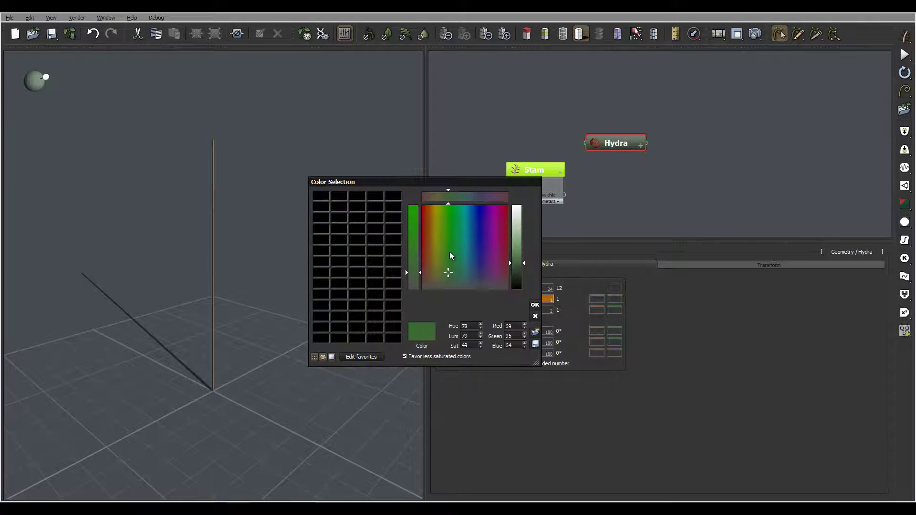
drag(478, 218, 479, 204)
drag(521, 257, 521, 241)
click(535, 305)
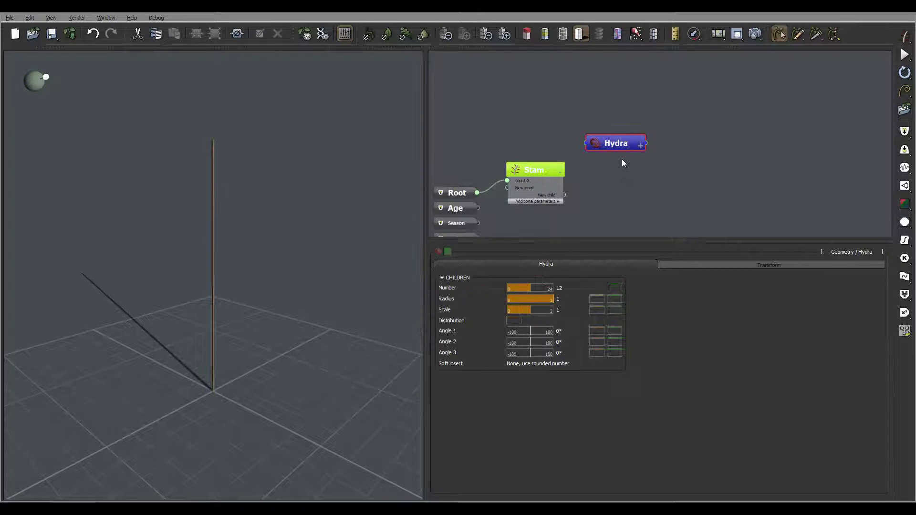
drag(628, 146, 655, 142)
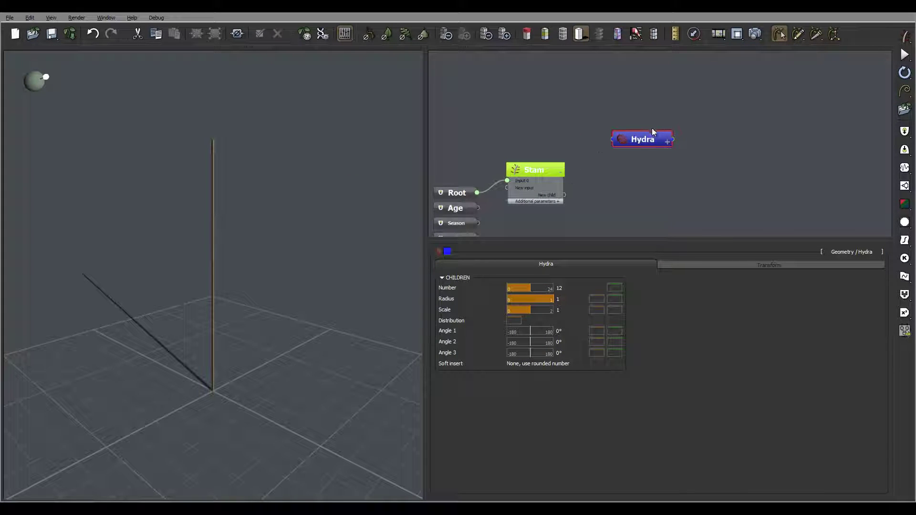
Rename the Hydra node "Open Base" and connect it as a new child of Stam
double_click(645, 139)
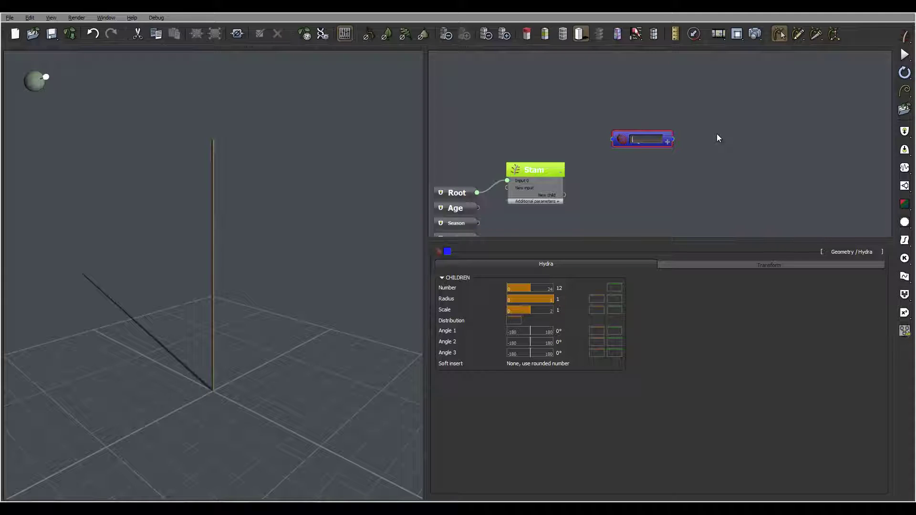
text(Open Base)
key(Return)
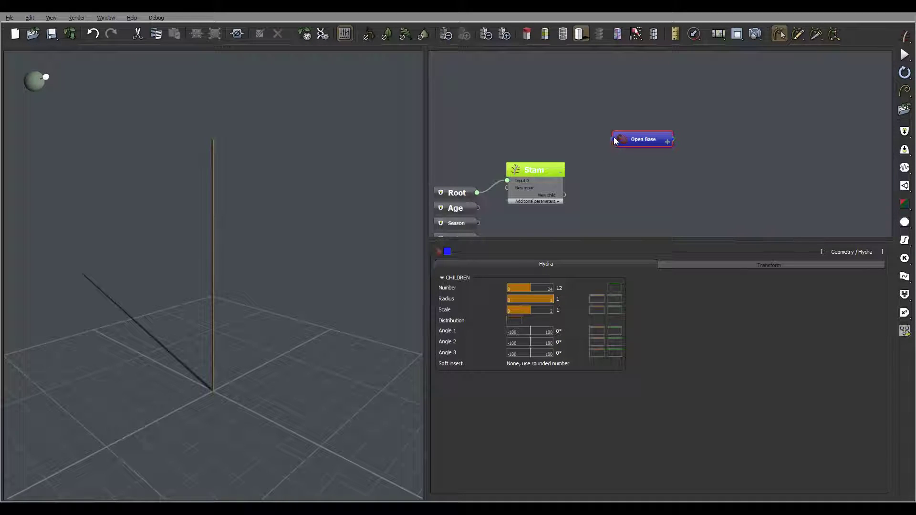
drag(571, 185, 564, 195)
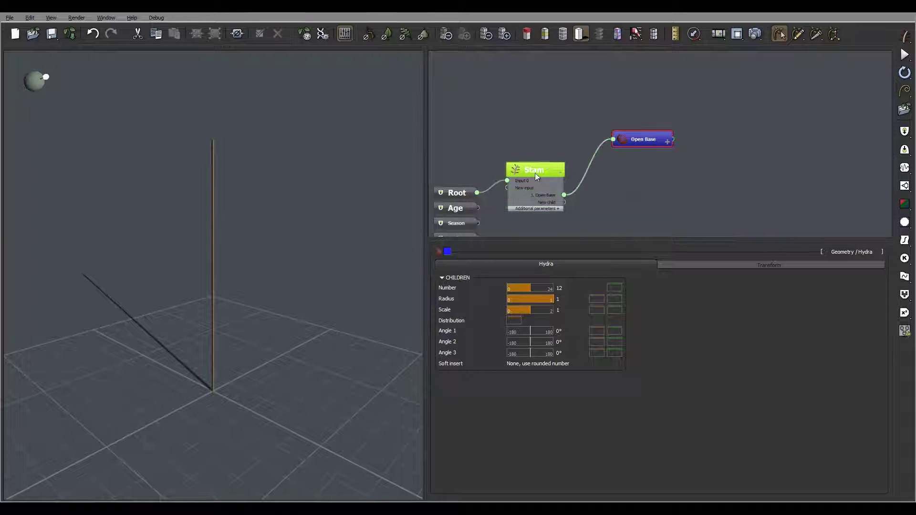
In Stam's Open Base child settings, set the number to 6, start from the tip of the segment, and set the angle to 0°
click(551, 169)
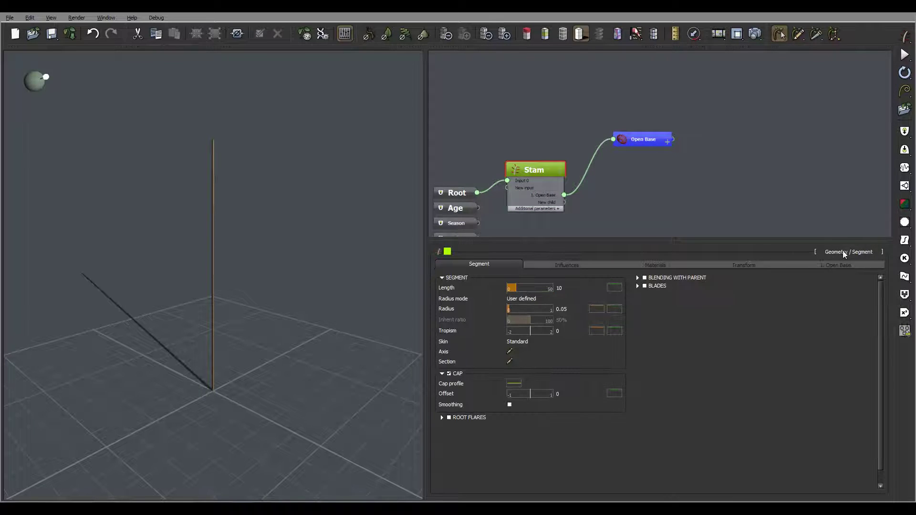
click(840, 266)
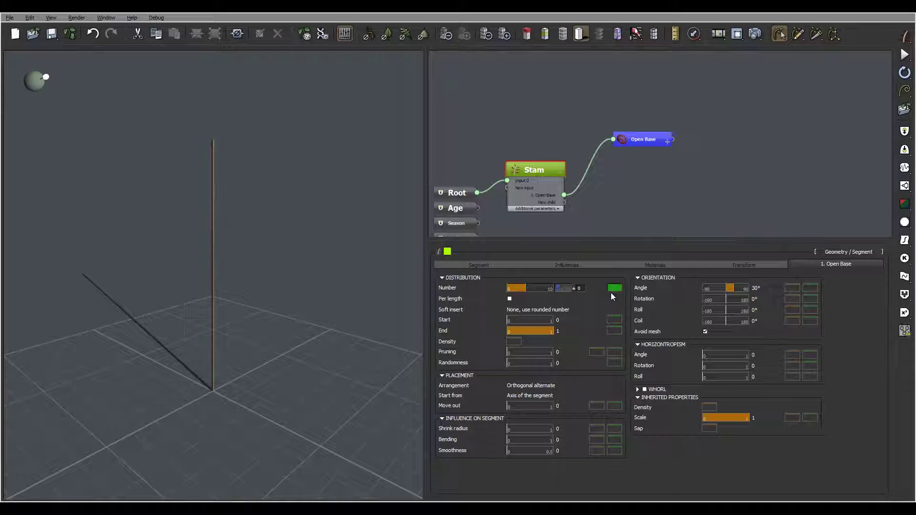
text(6)
mouse_move(670, 150)
click(539, 397)
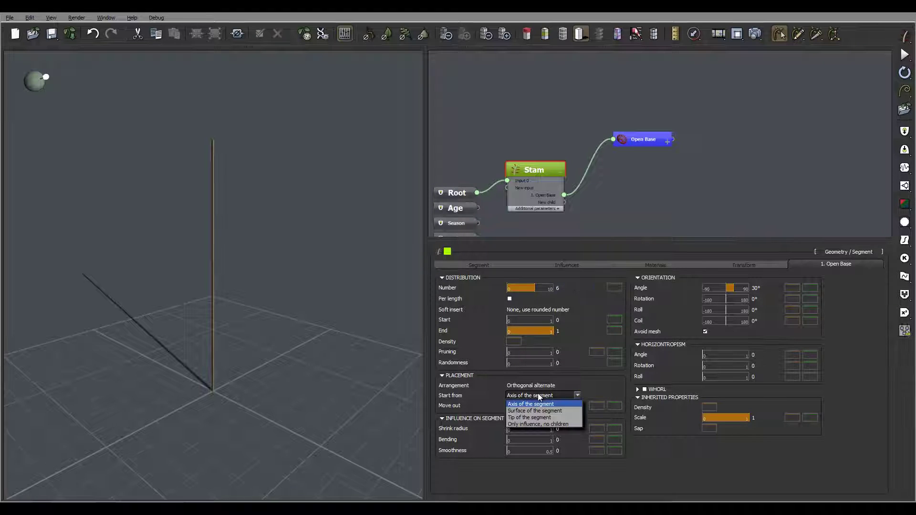
click(554, 417)
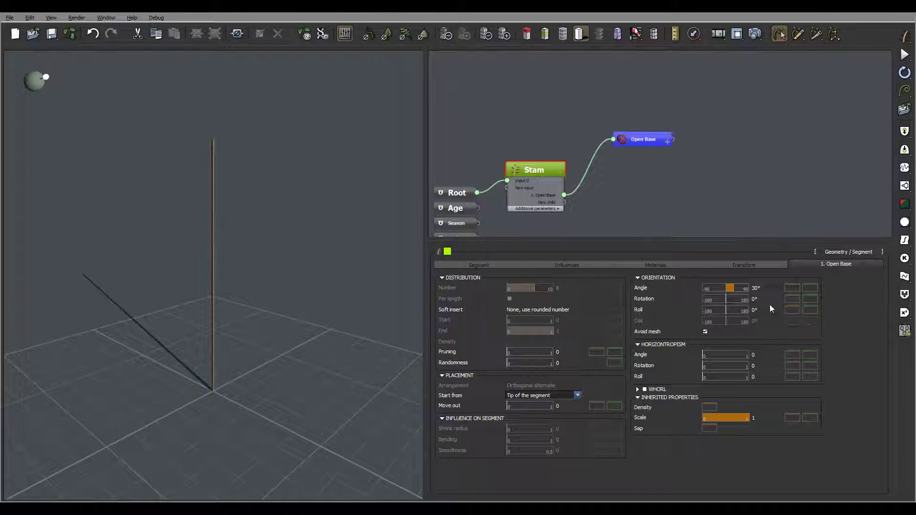
double_click(764, 287)
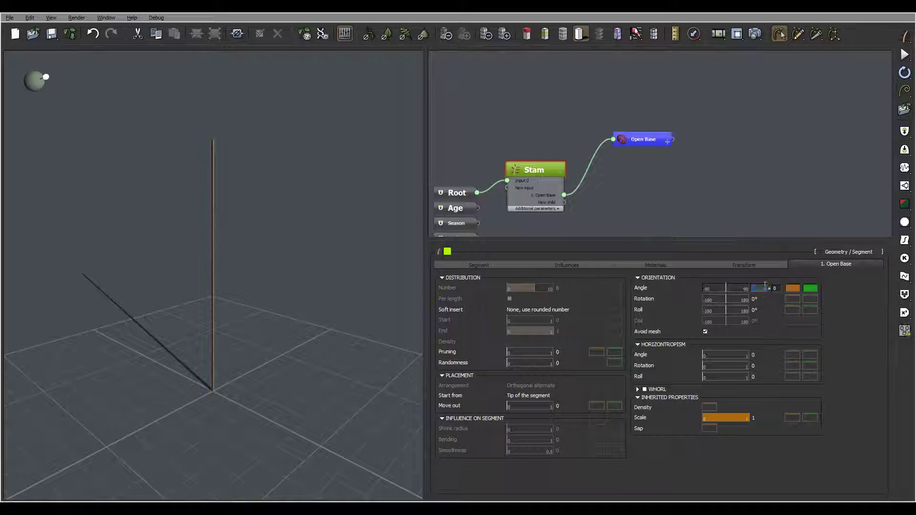
Set the Open Base node's number of children to 6 and its radius to 0
click(649, 137)
click(656, 137)
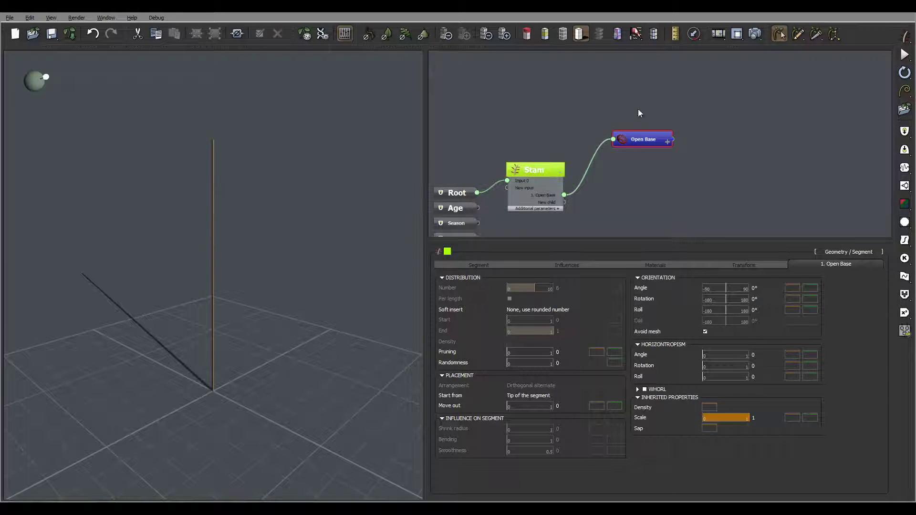
double_click(560, 288)
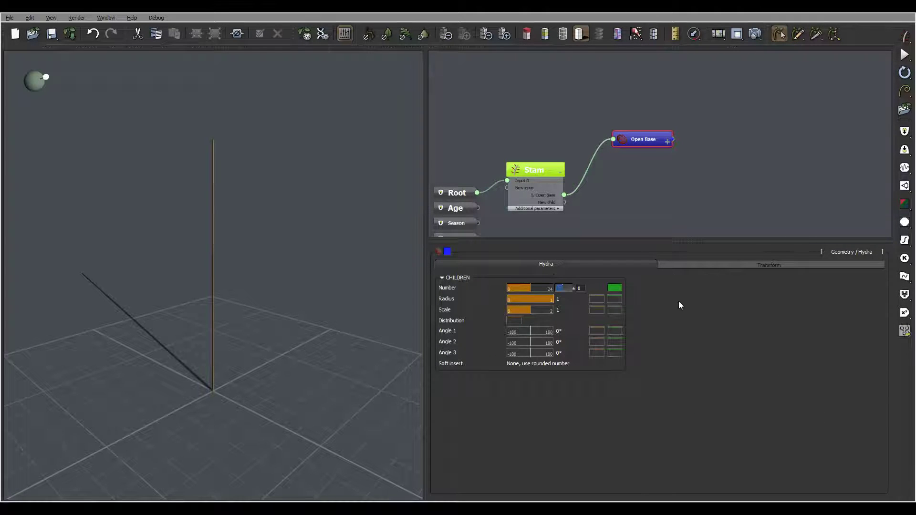
text(6)
key(Return)
double_click(558, 299)
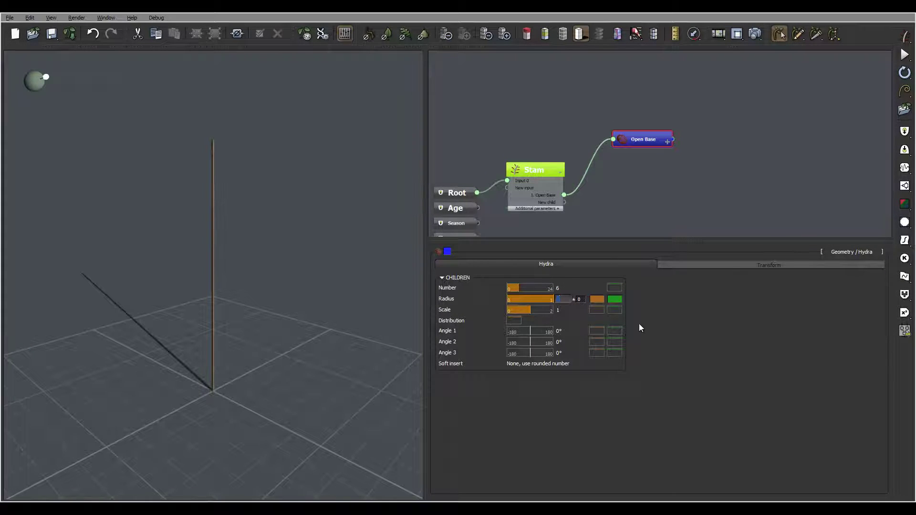
key(BackSpace)
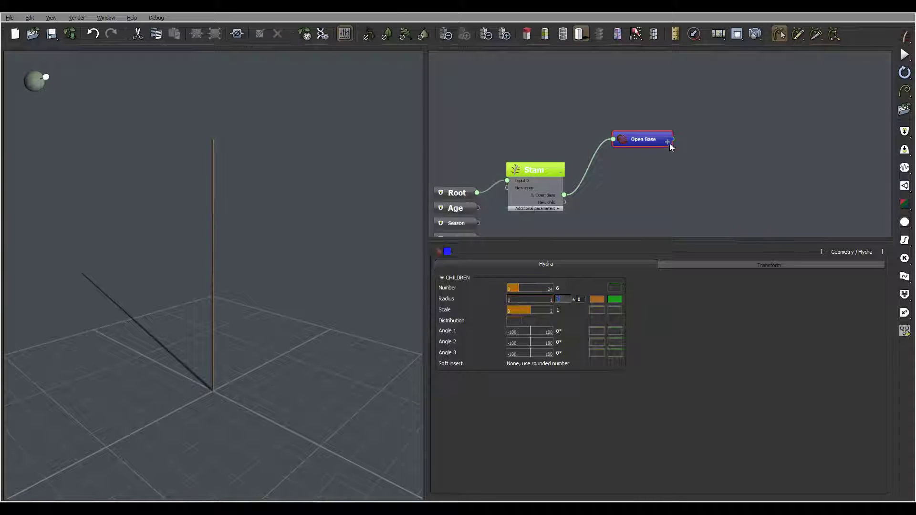
click(563, 309)
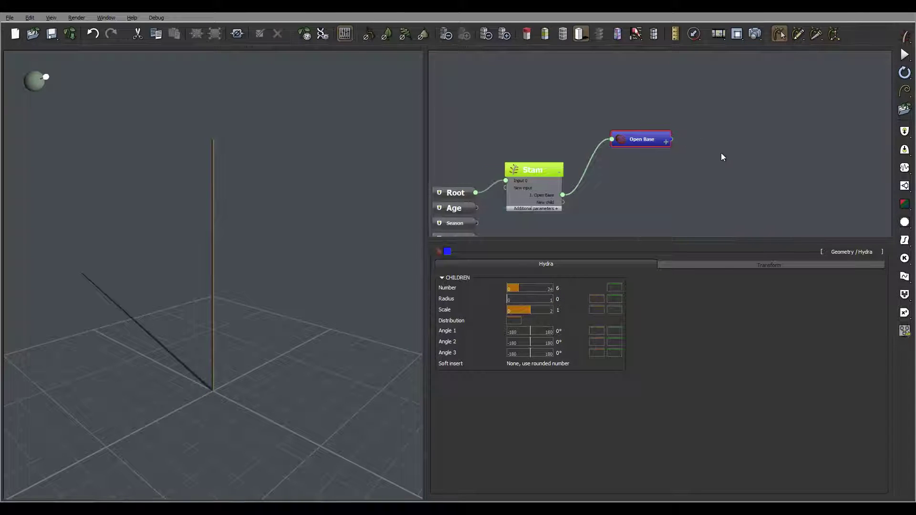
Add a Segment geometry node beyond Open Base and rename it "Padl Open"
drag(722, 155, 692, 156)
right_click(683, 137)
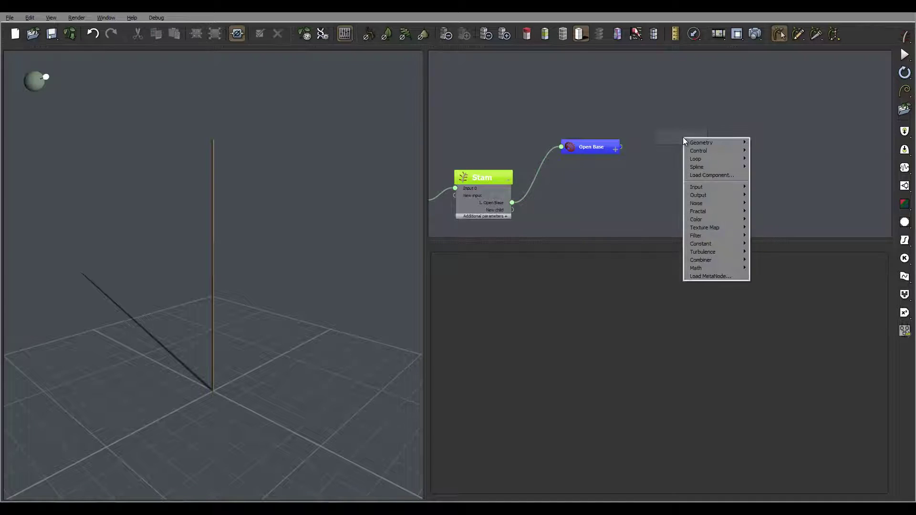
mouse_move(712, 142)
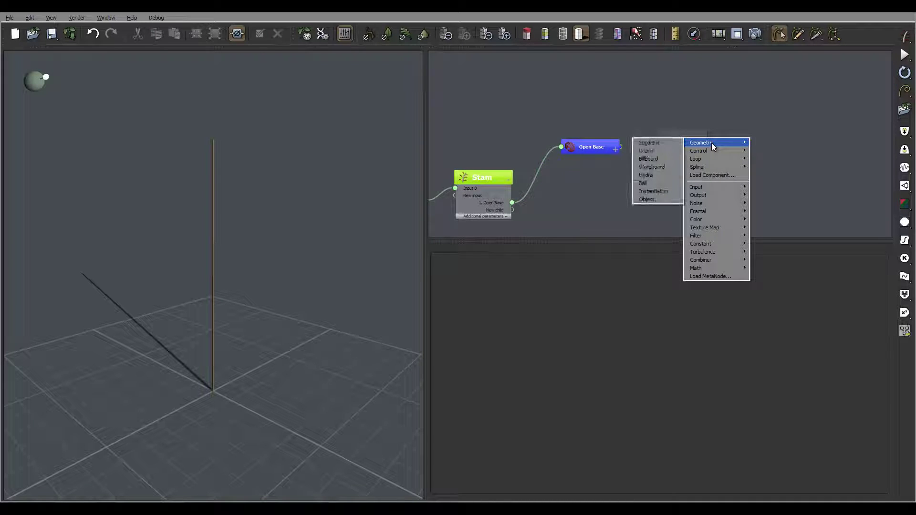
click(661, 143)
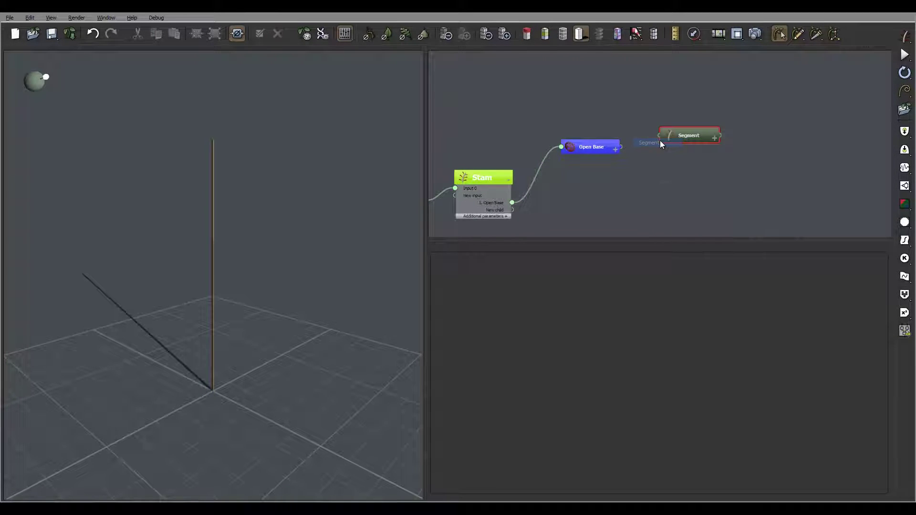
click(698, 137)
double_click(699, 136)
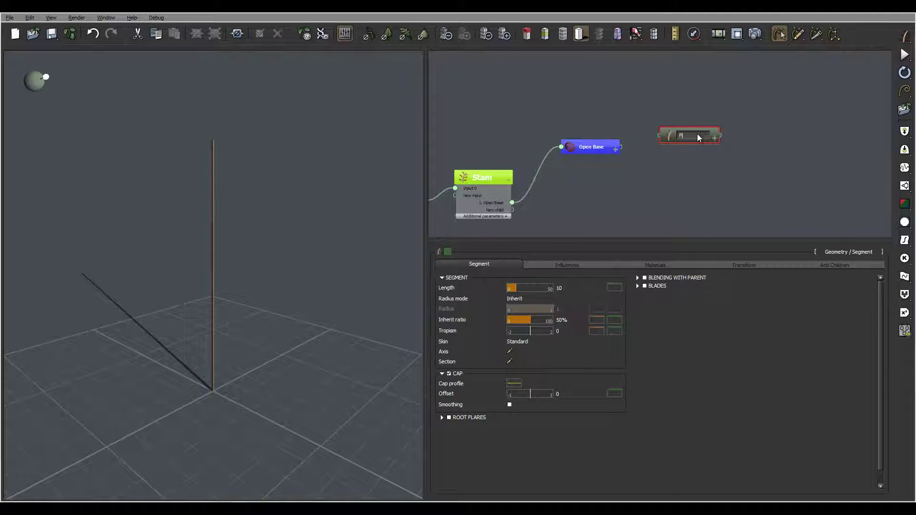
text(Padl Open)
key(Return)
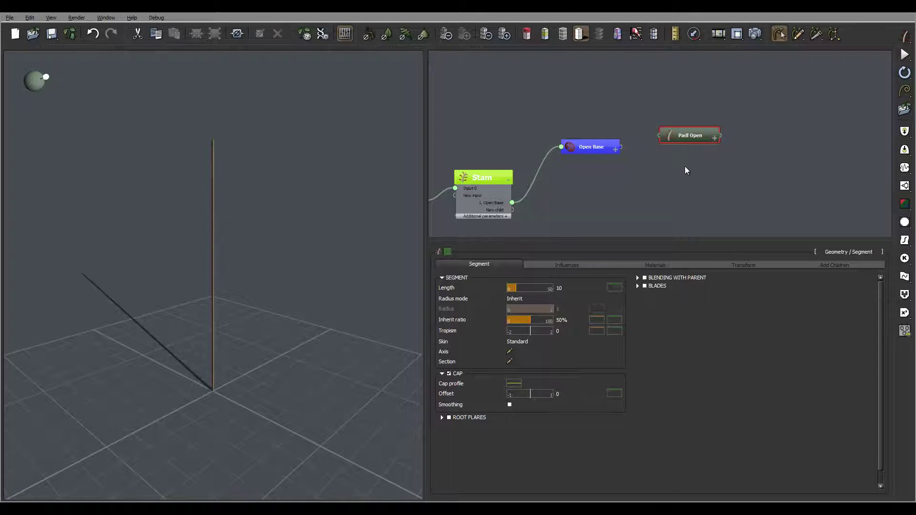
Color the Padl Open node light violet-blue and connect it as a child of Open Base
click(448, 252)
click(479, 205)
drag(515, 221, 516, 231)
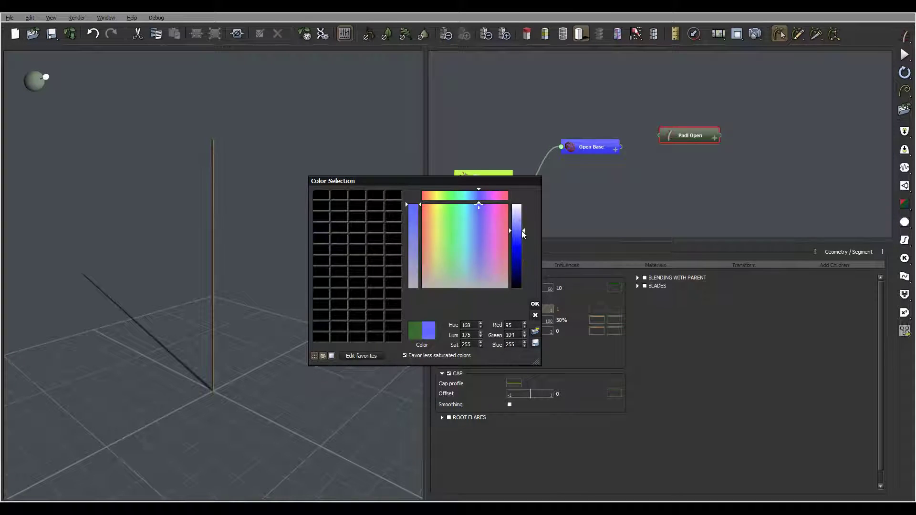
click(535, 304)
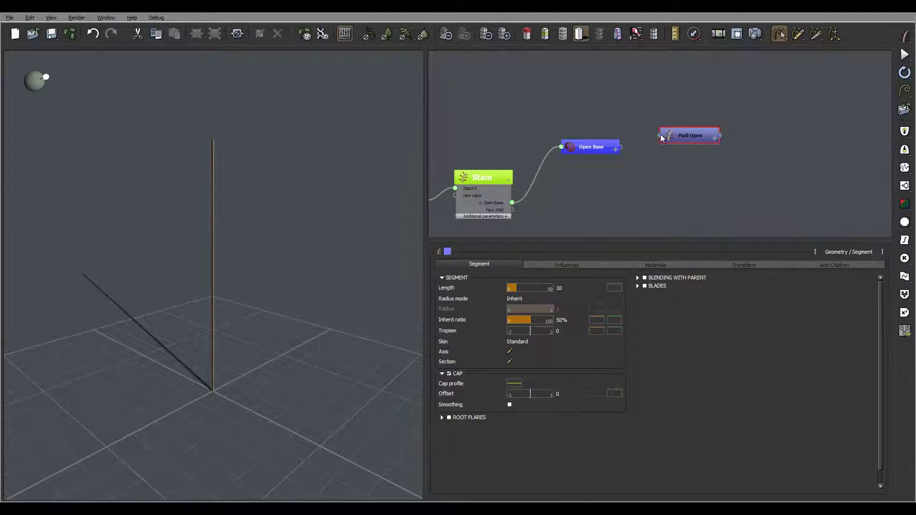
drag(662, 136, 620, 147)
Shift the Padl Open node's color to a sky blue with hue 158
click(447, 251)
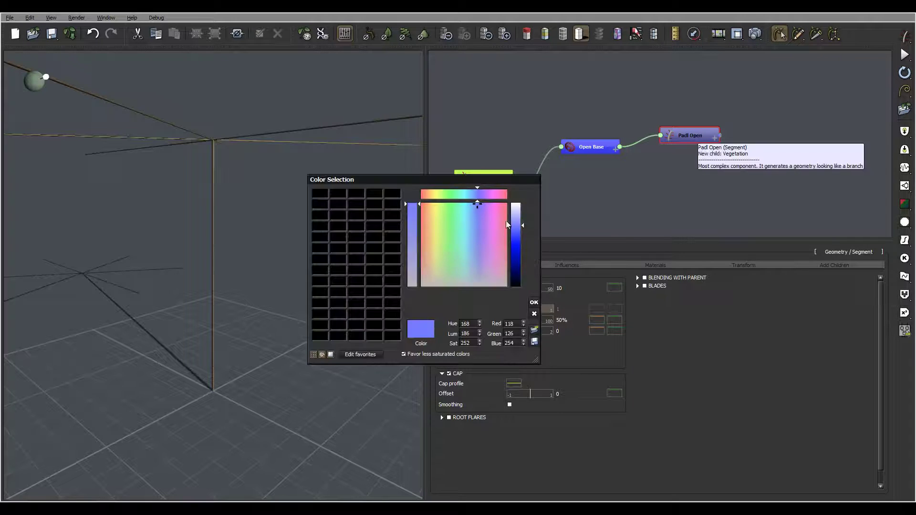
click(474, 203)
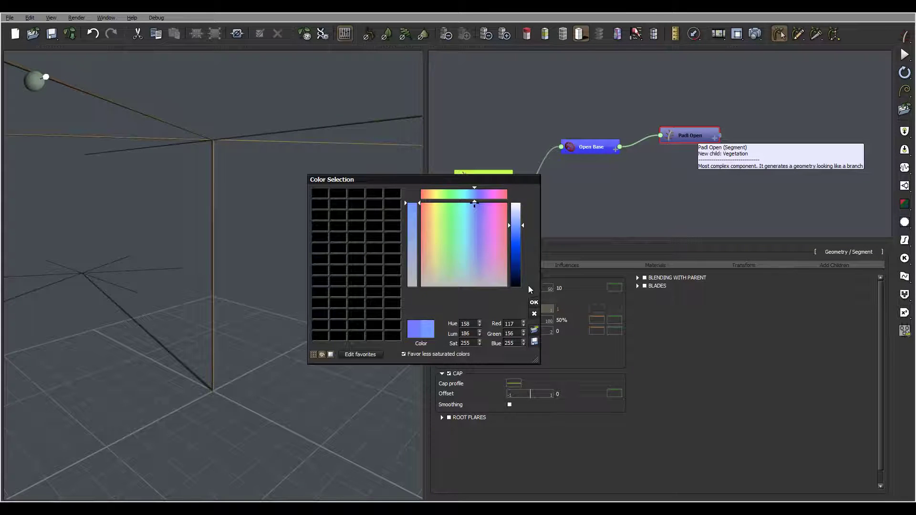
click(535, 303)
Set the Padl Open segment's length to 3
middle_drag(206, 123, 308, 146)
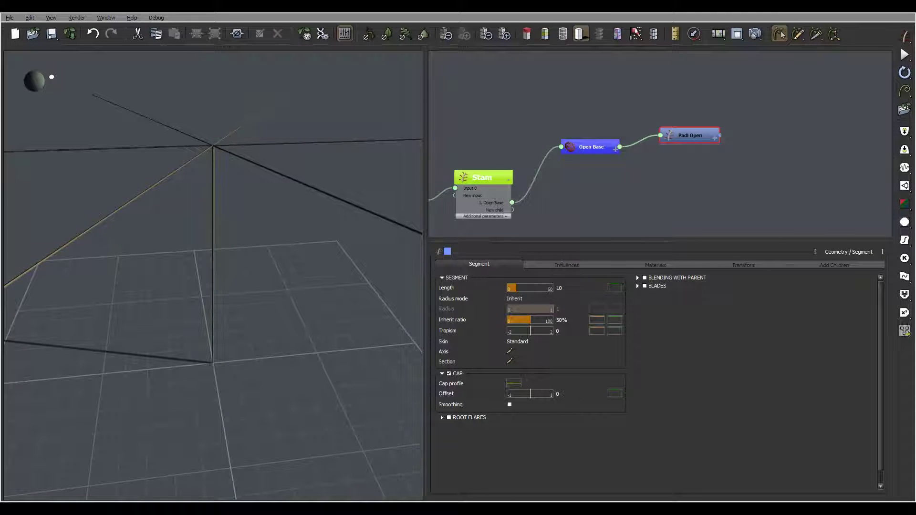
middle_drag(319, 199, 262, 191)
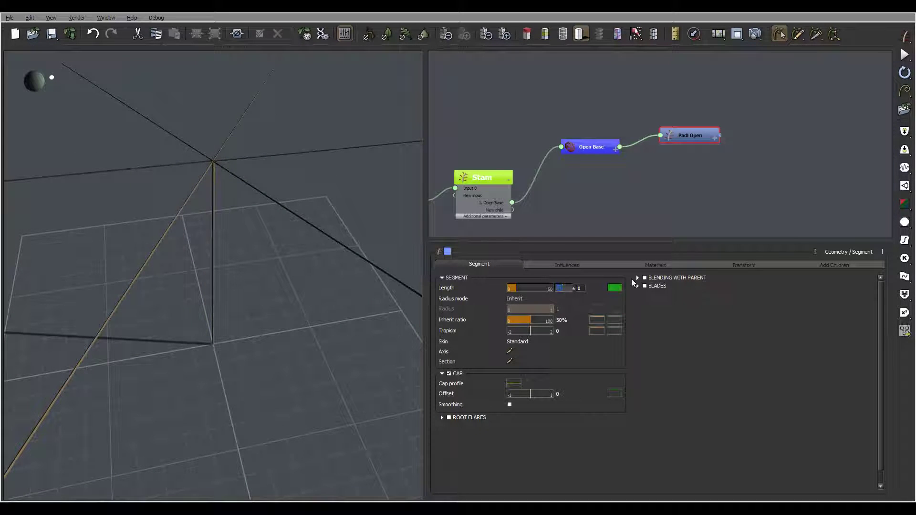
middle_drag(334, 158, 240, 166)
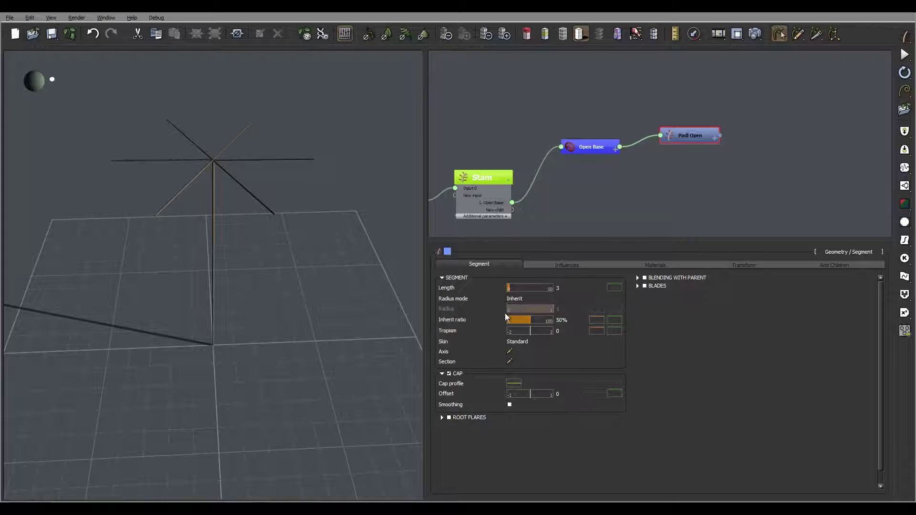
Switch the Padl Open segment's radius mode to User defined and set its radius to 0.1
click(520, 301)
click(540, 310)
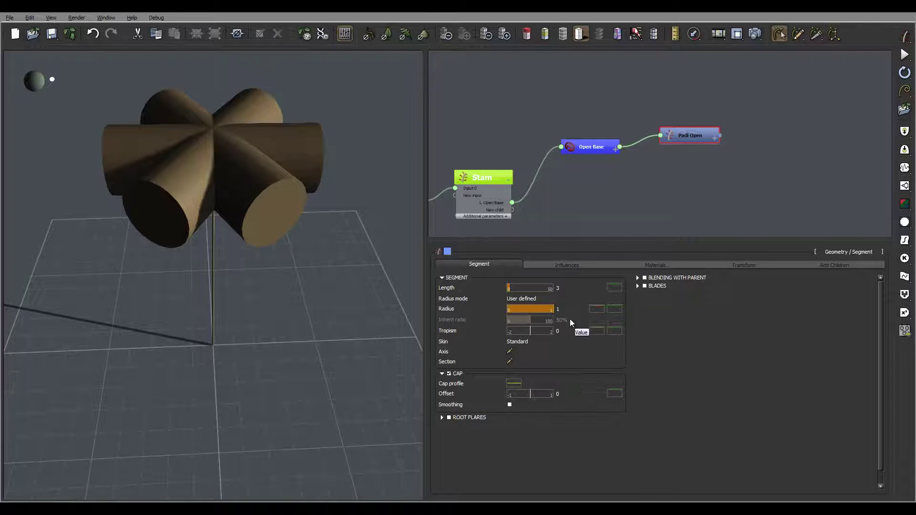
double_click(563, 311)
text(0.1)
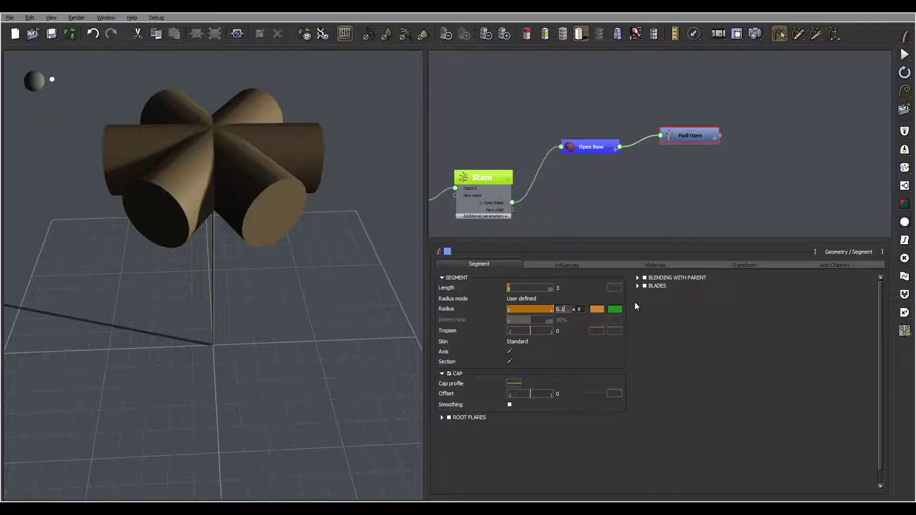
key(Return)
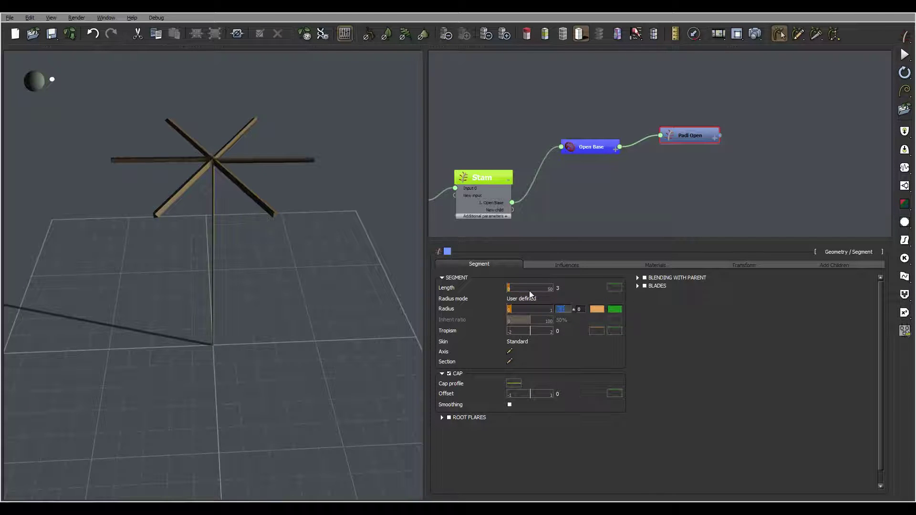
Open the radius profile of the Padl Open segment and lower its starting keypoint at X 0 to 0
middle_drag(289, 159, 300, 125)
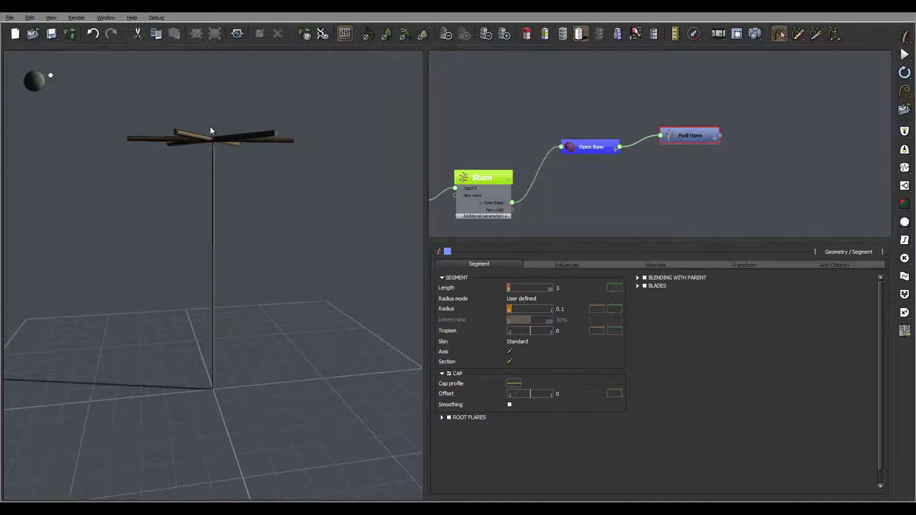
scroll(210, 127, up, 5)
middle_drag(235, 109, 193, 382)
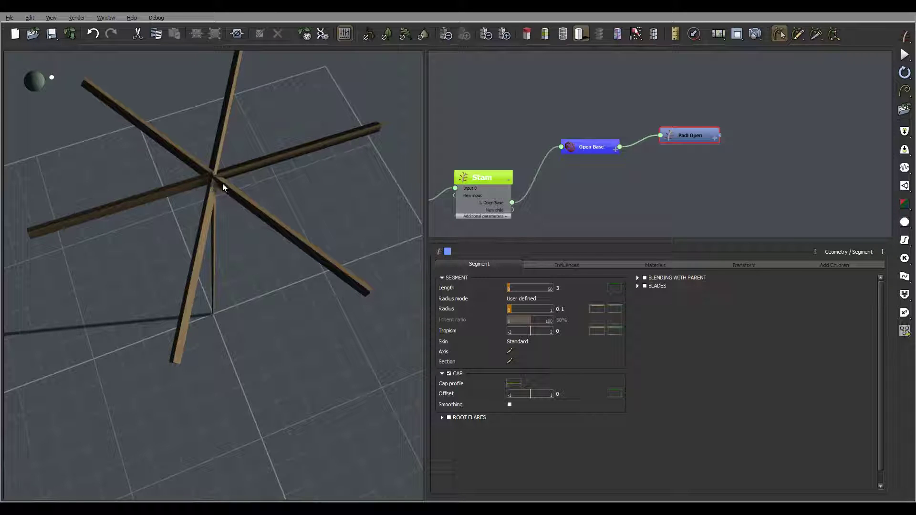
middle_drag(224, 189, 247, 119)
click(596, 309)
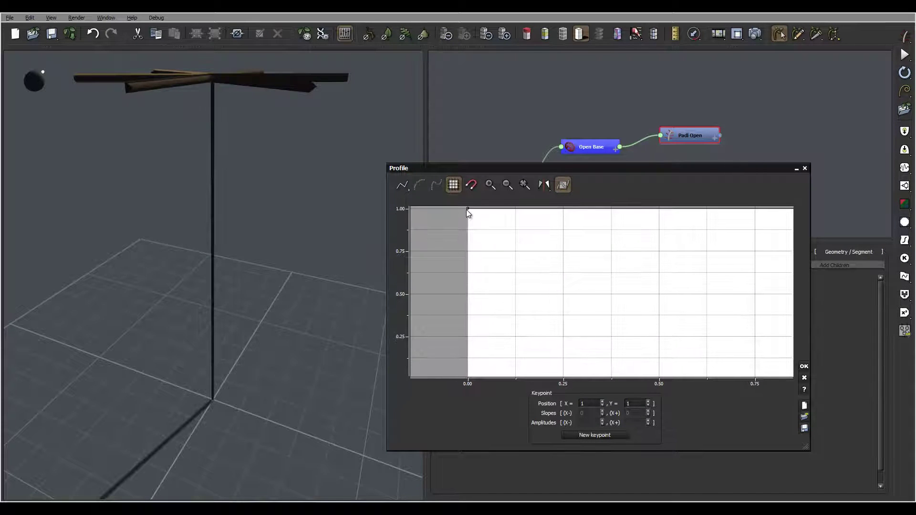
drag(468, 209, 550, 322)
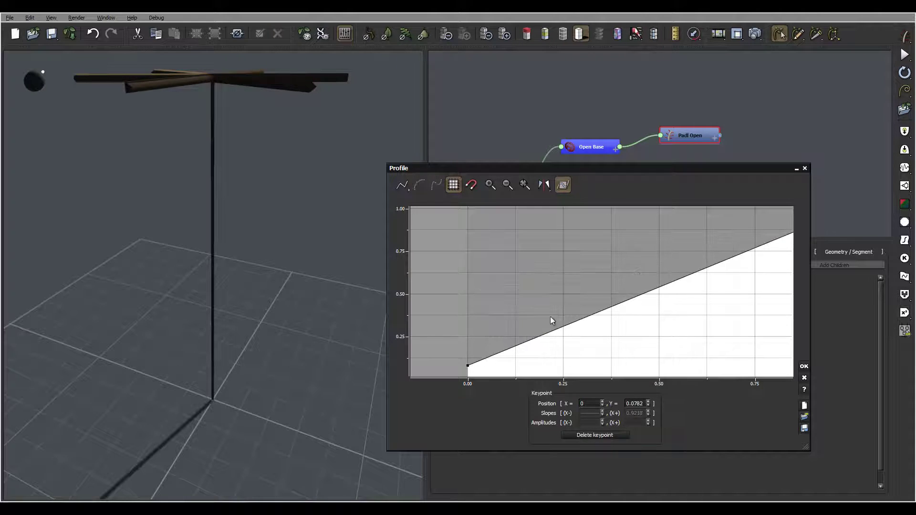
middle_drag(551, 321, 549, 225)
drag(465, 271, 460, 293)
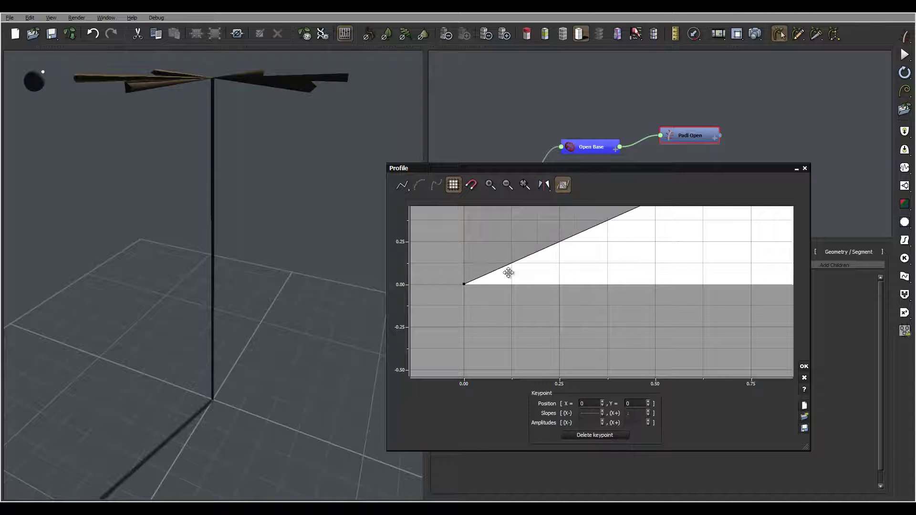
Lower the end keypoint of the radius profile at X 1 to 0
middle_drag(578, 257, 469, 377)
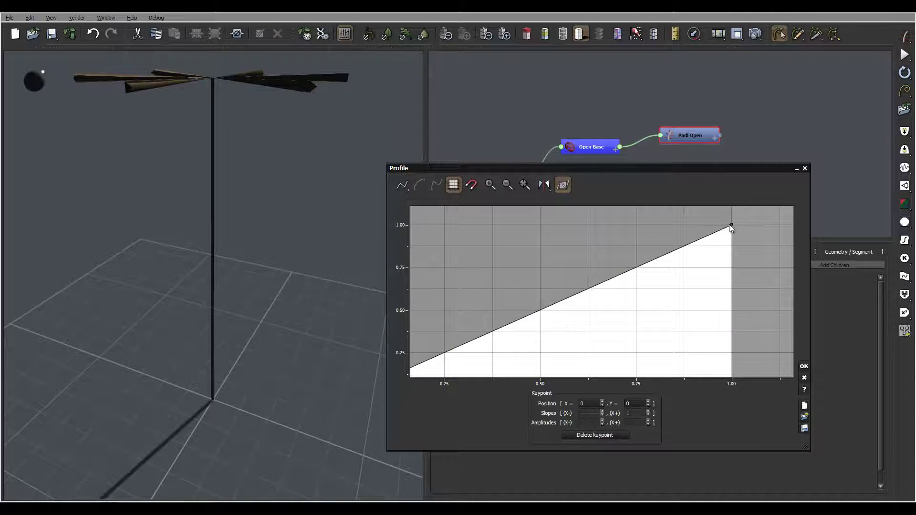
drag(733, 225, 733, 391)
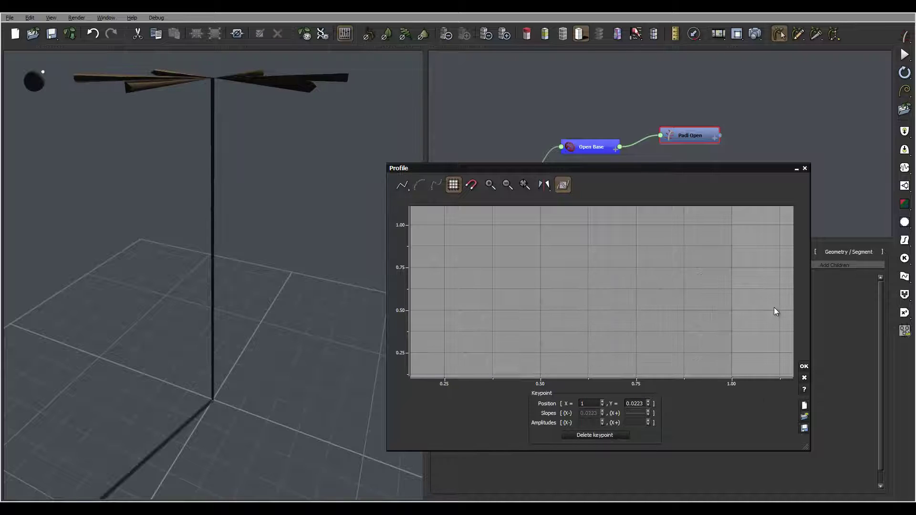
middle_drag(775, 311, 759, 193)
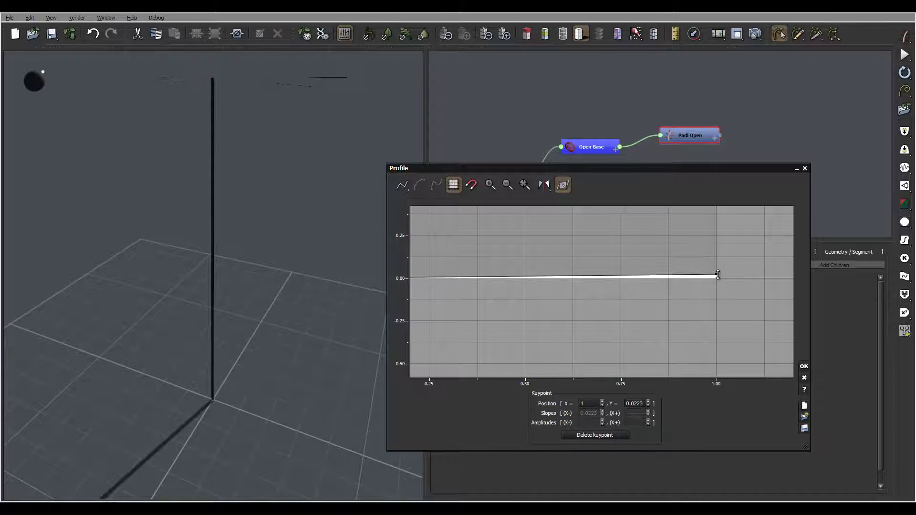
drag(717, 276, 717, 278)
Add two keypoints near the start of the radius profile and raise the first to about 0.04 at X about 0.03
middle_drag(507, 261, 701, 280)
scroll(540, 313, up, 1)
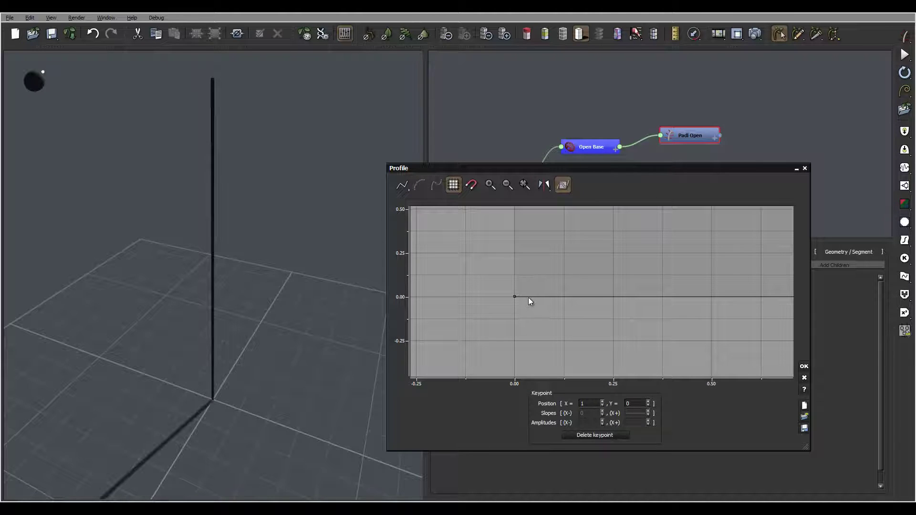
click(528, 297)
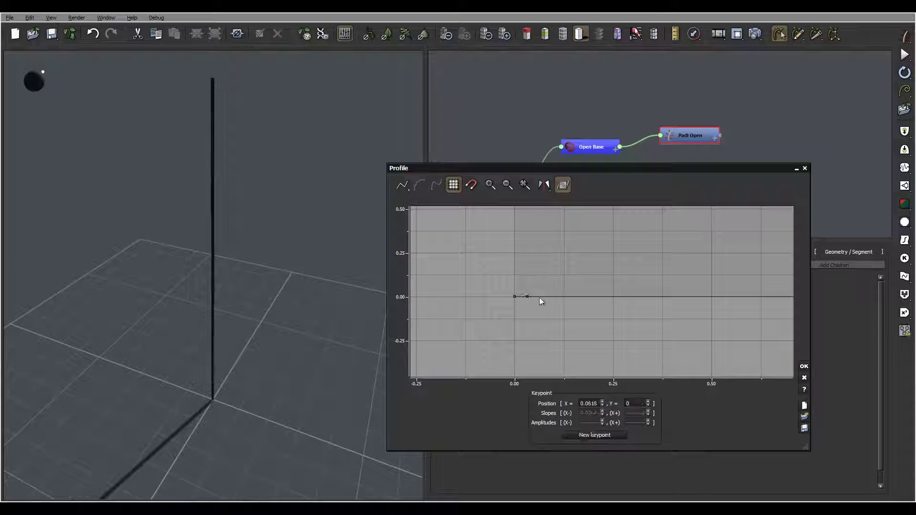
click(539, 297)
drag(526, 293, 527, 290)
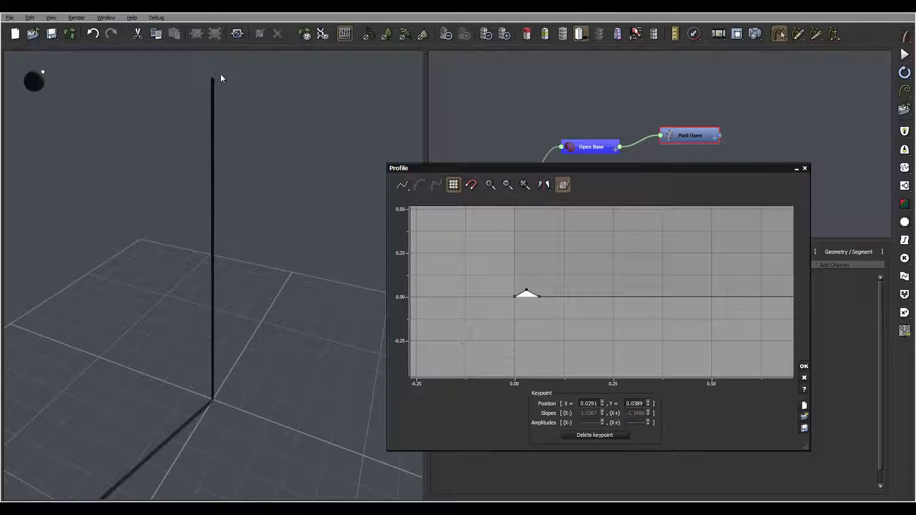
Reshape the radius bump with its peak at X about 0.04, Y about 0.20 and its end at X about 0.10, and accept the profile
middle_drag(232, 88, 205, 175)
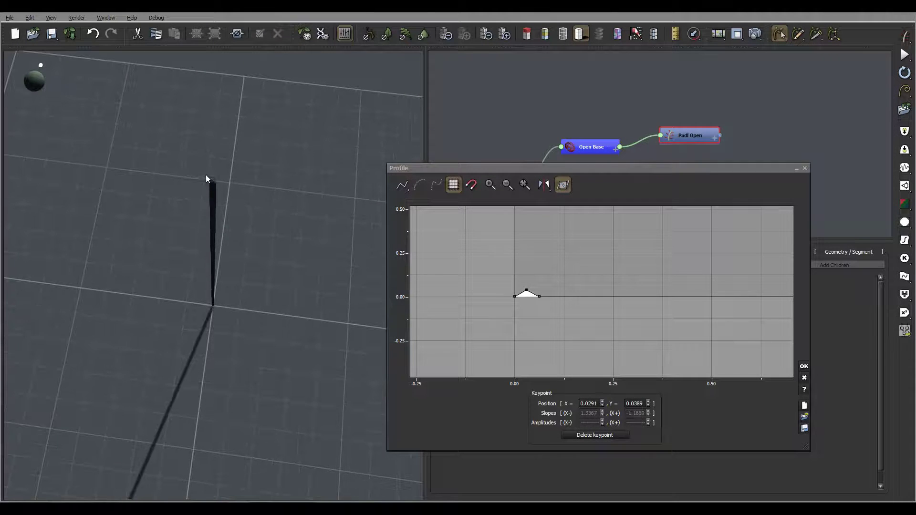
drag(527, 290, 527, 249)
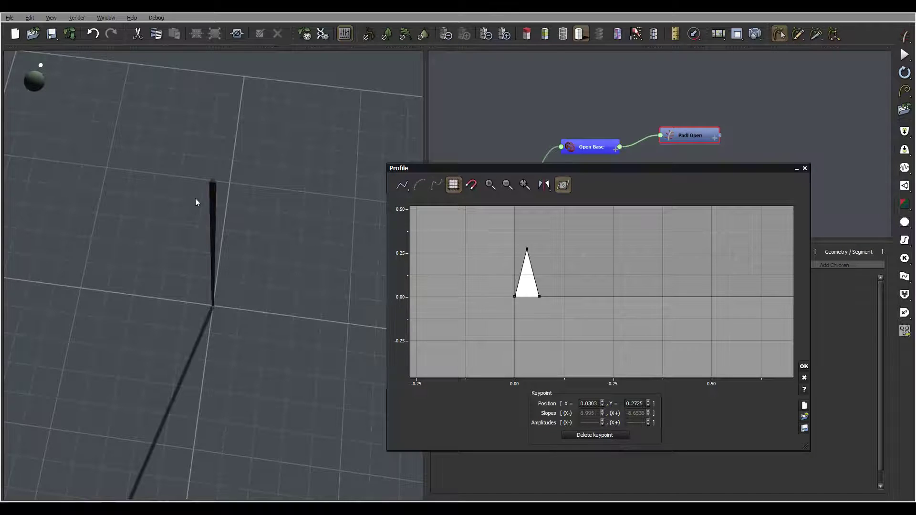
middle_drag(214, 183, 234, 196)
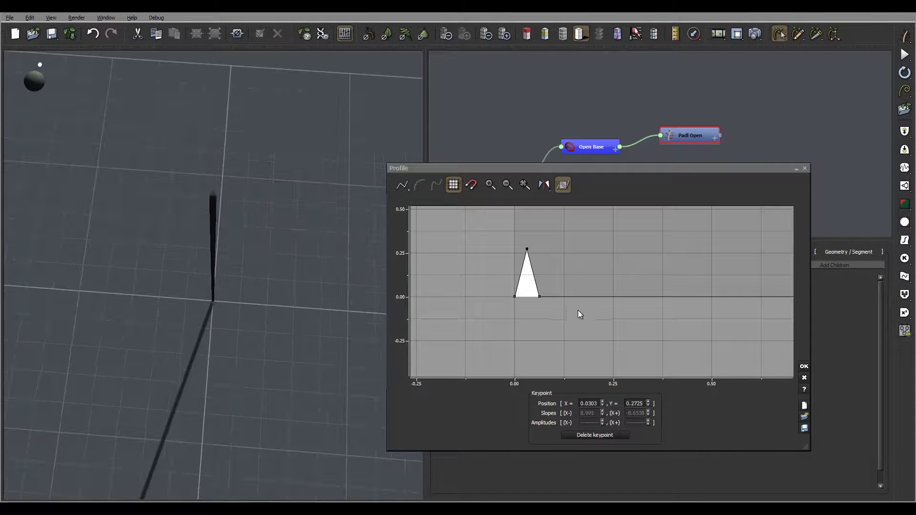
drag(541, 299, 555, 296)
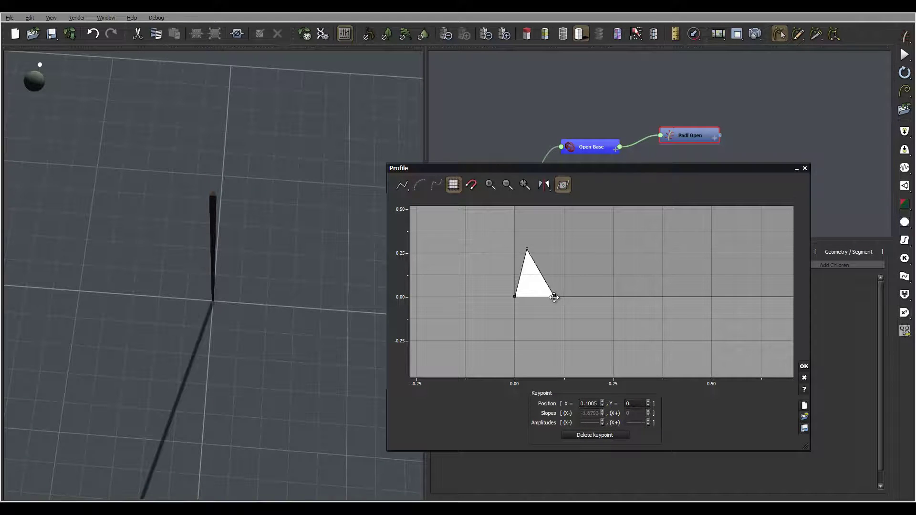
drag(527, 248, 532, 261)
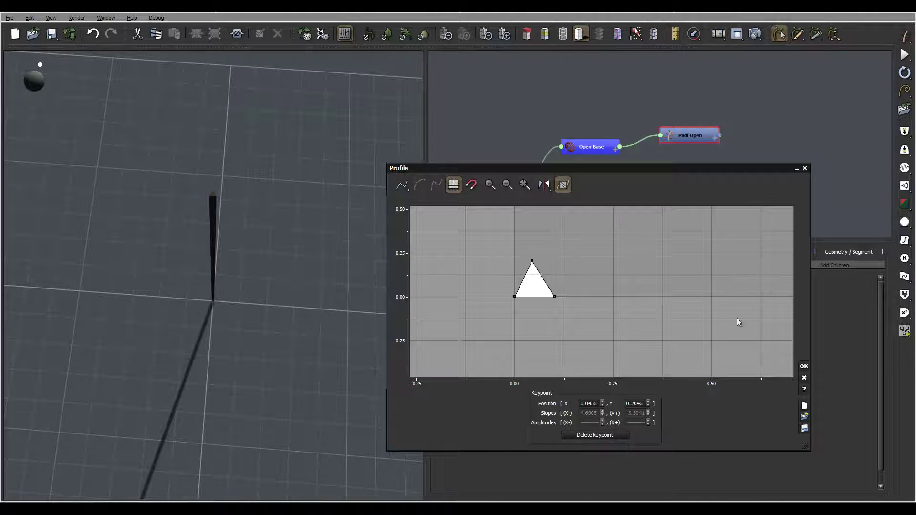
click(805, 367)
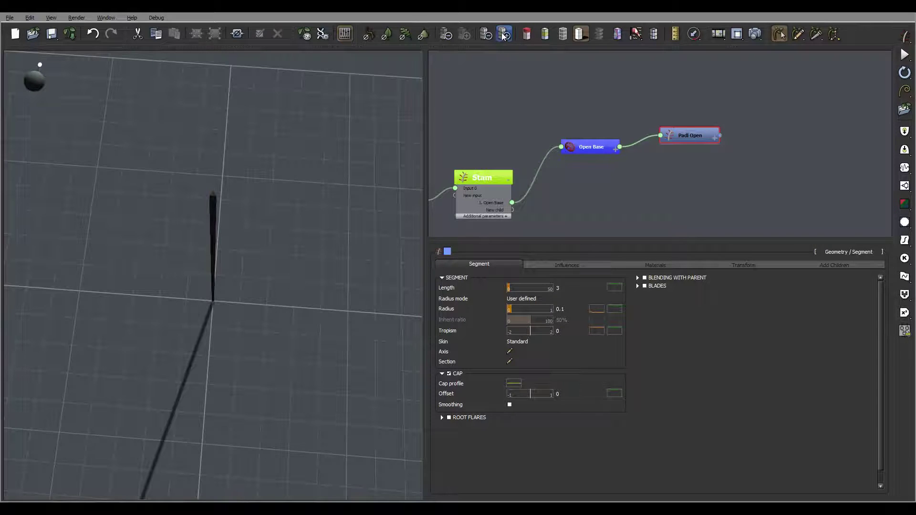
Enable blending with parent for the Padl Open segment and inspect the stem tip
drag(245, 195, 295, 152)
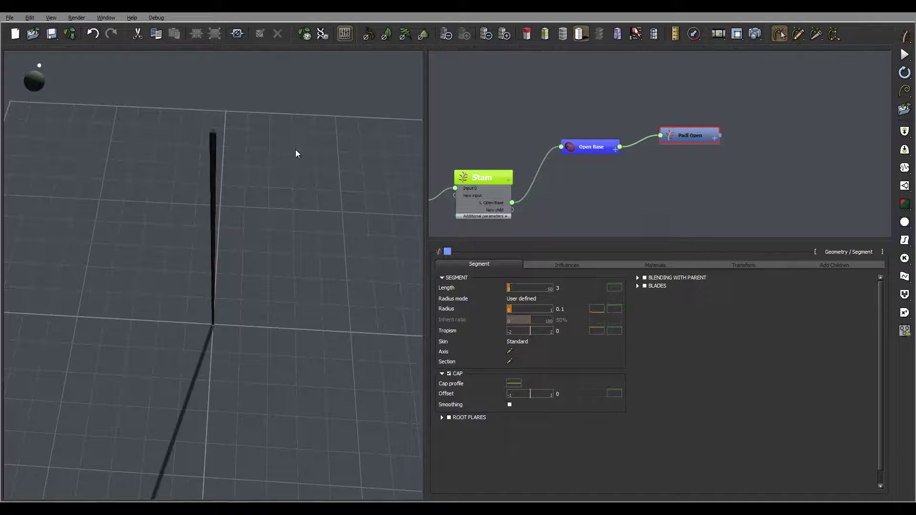
mouse_move(296, 150)
mouse_down()
mouse_move(276, 119)
mouse_move(284, 145)
mouse_up()
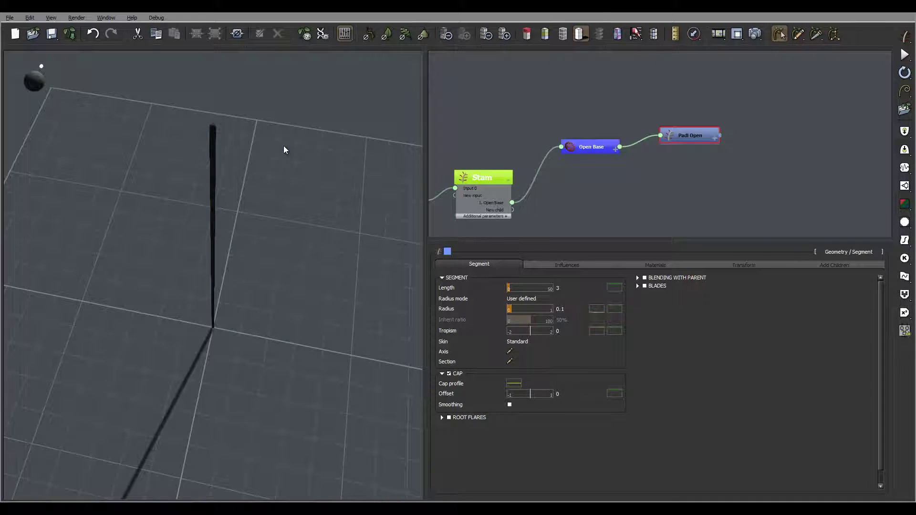
click(644, 279)
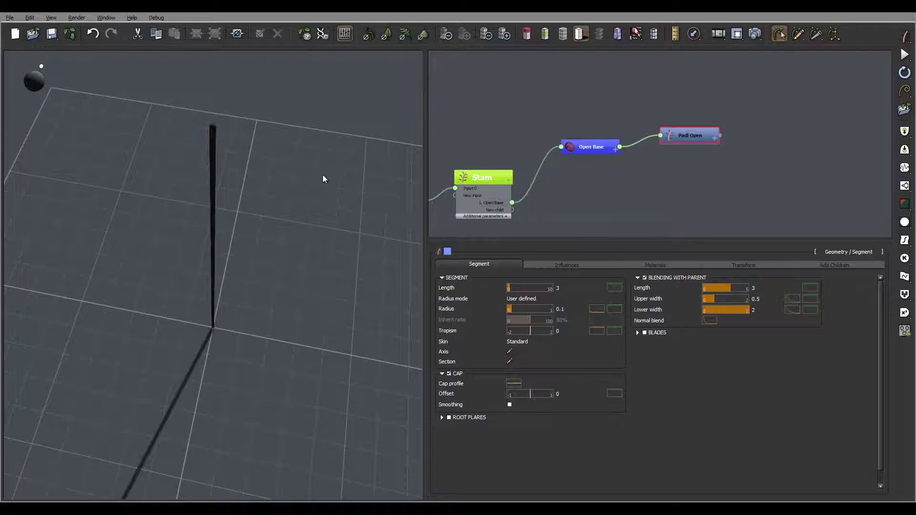
drag(287, 119, 216, 133)
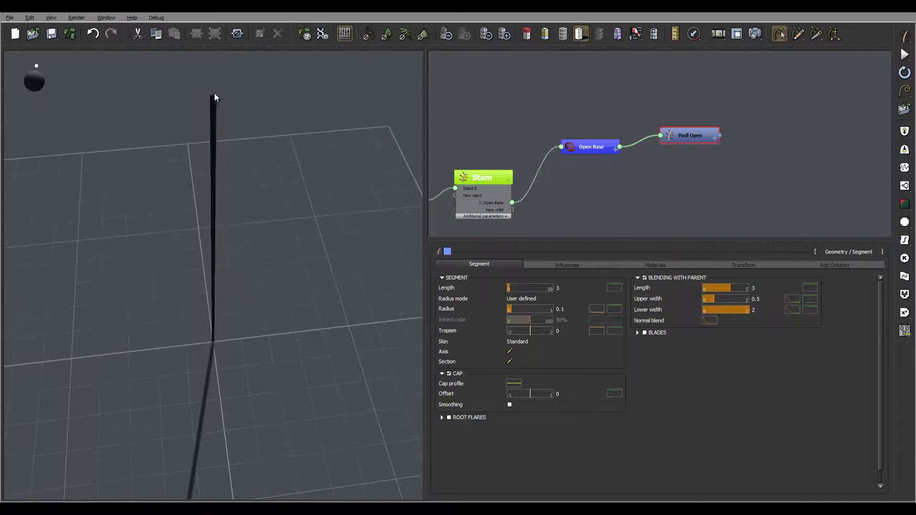
Enable blades on the Padl Open segment and inspect the flat petals around the stem tip
mouse_move(585, 308)
click(645, 332)
scroll(362, 248, up, 5)
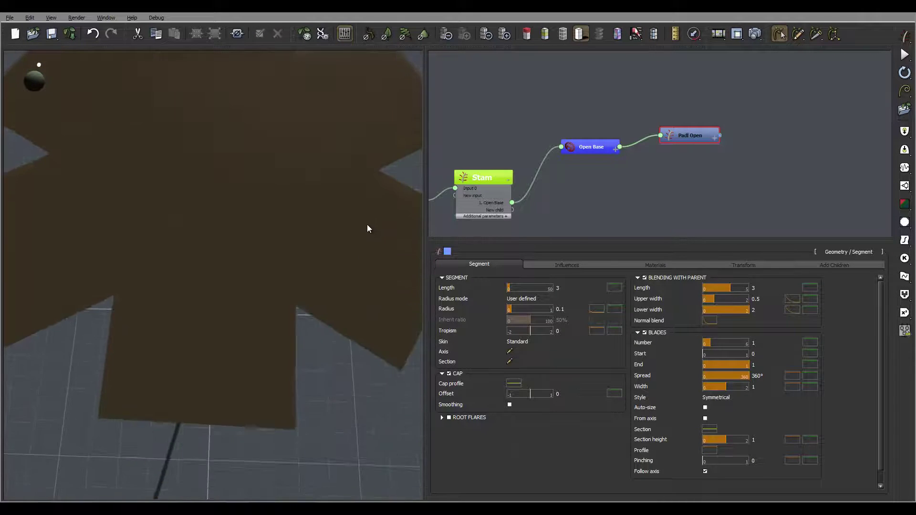
scroll(368, 222, up, 5)
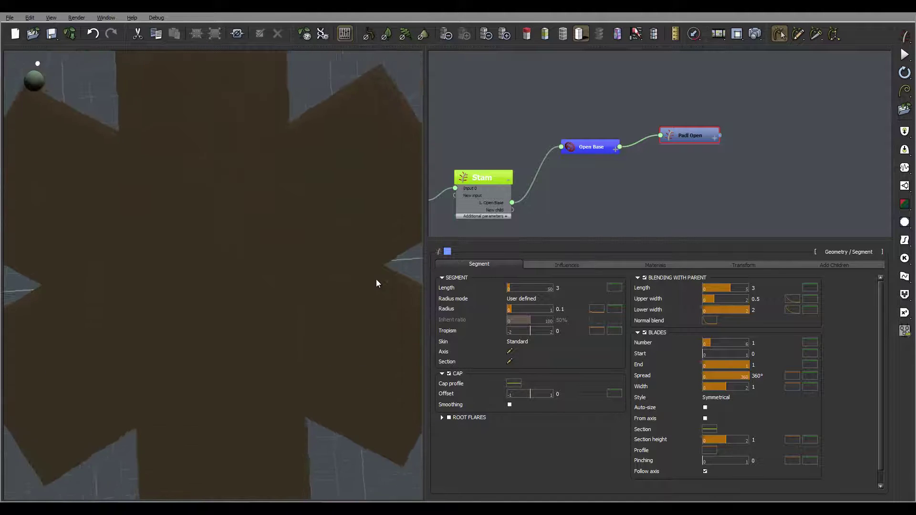
drag(376, 281, 353, 222)
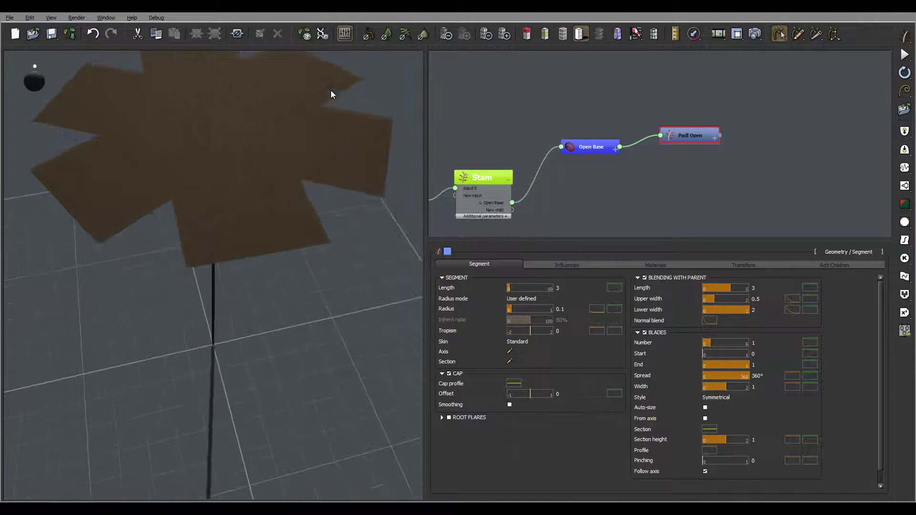
drag(331, 91, 295, 125)
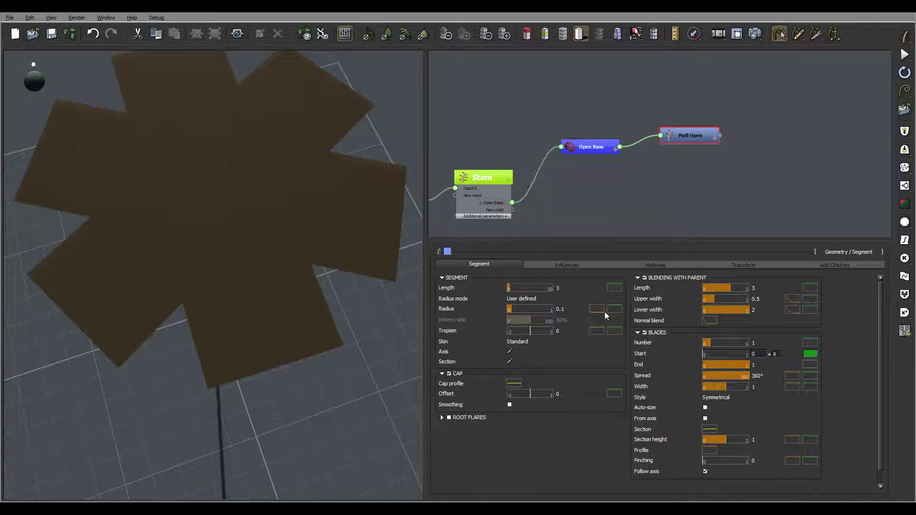
Set the blades' start to 0.03 and check the gap at the flower's center
double_click(760, 354)
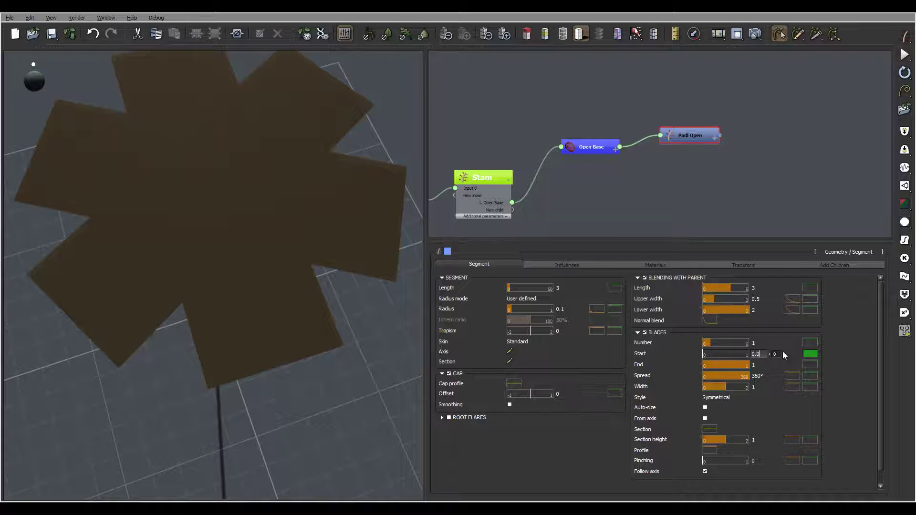
text(0.03)
key(Return)
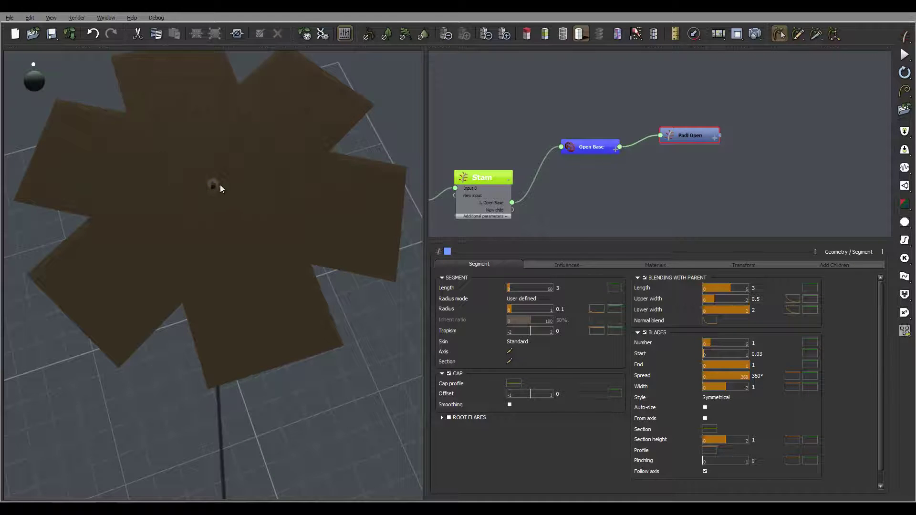
drag(210, 184, 249, 205)
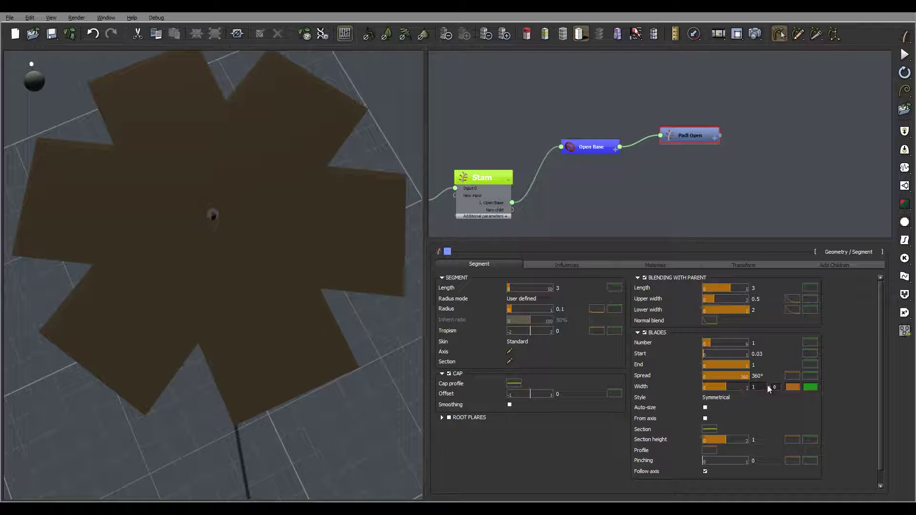
Set the blades' width to 0.5
click(763, 387)
text(0.)
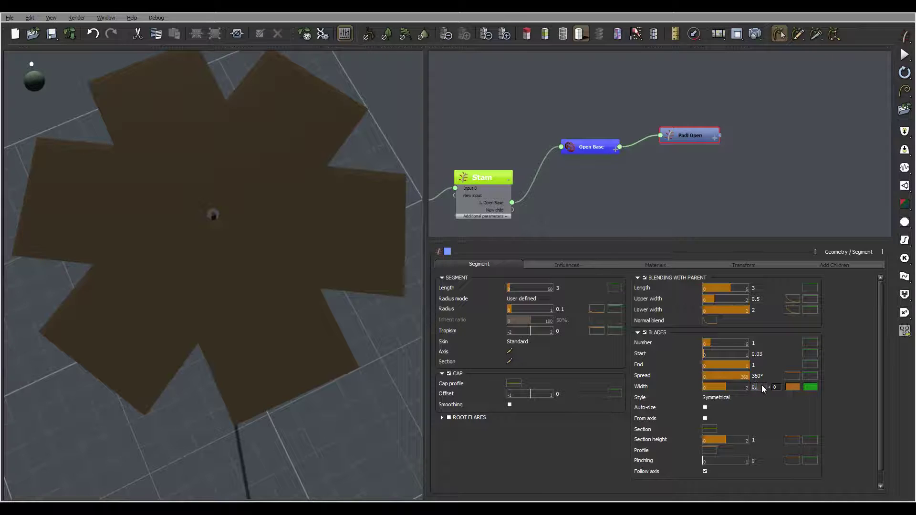
text(4)
key(Return)
drag(273, 212, 236, 185)
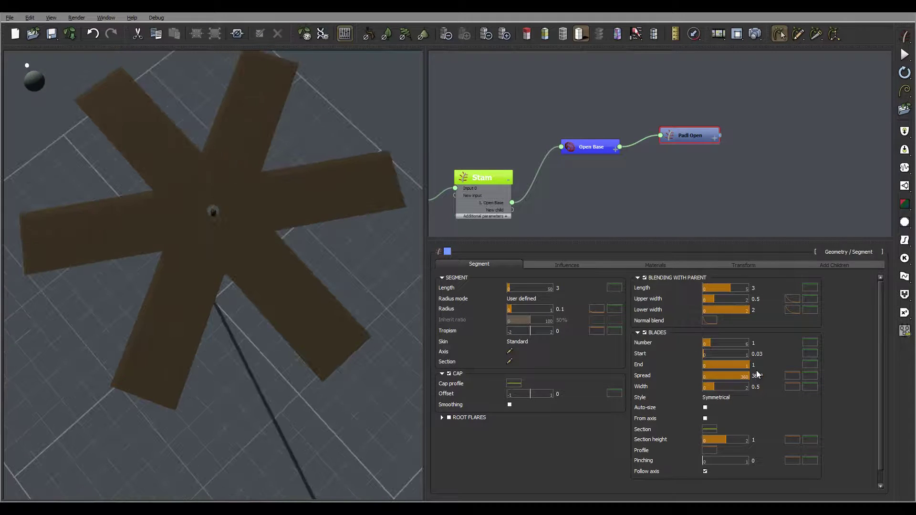
Taper the blades toward the flower's center by lowering the first keypoint of their width profile to about 0.15
click(793, 387)
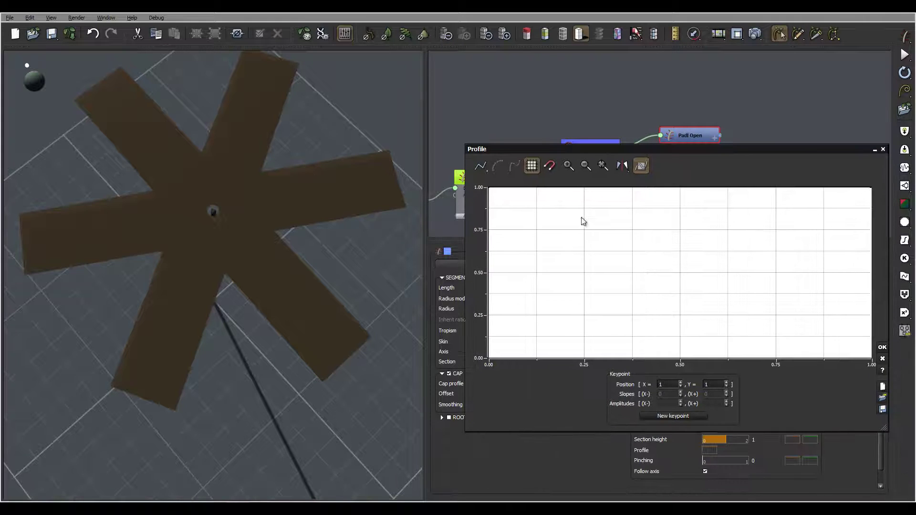
middle_drag(583, 219, 626, 242)
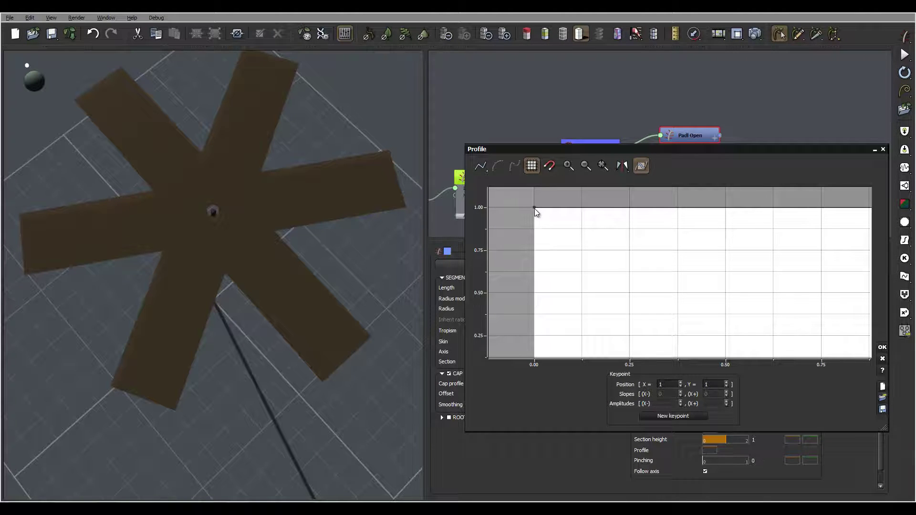
drag(535, 208, 552, 319)
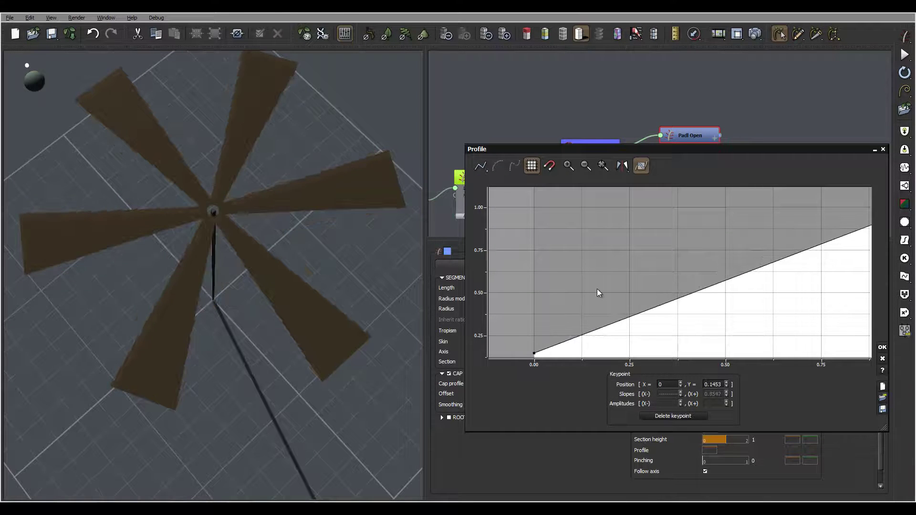
middle_drag(597, 288, 588, 248)
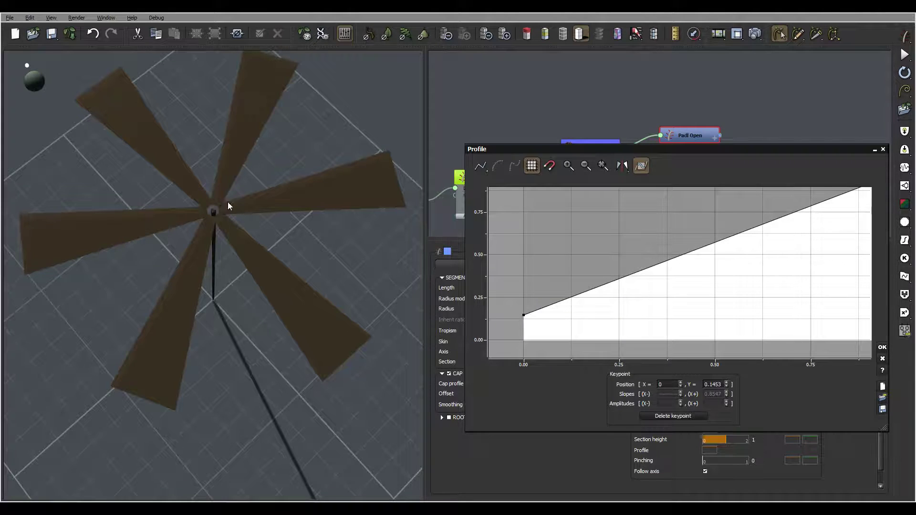
Fine-tune the width profile's first keypoint to about 0.13 and accept the profile
drag(228, 201, 240, 274)
scroll(223, 241, up, 5)
click(562, 305)
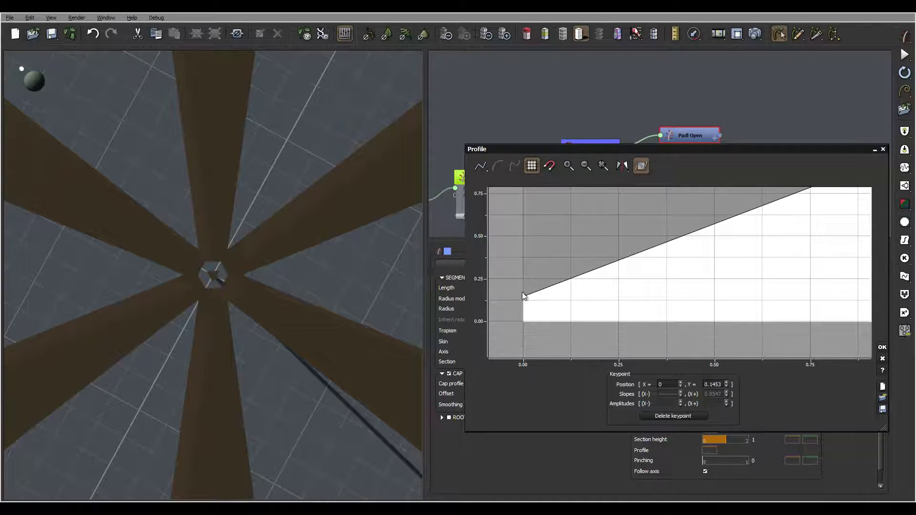
drag(524, 296, 522, 300)
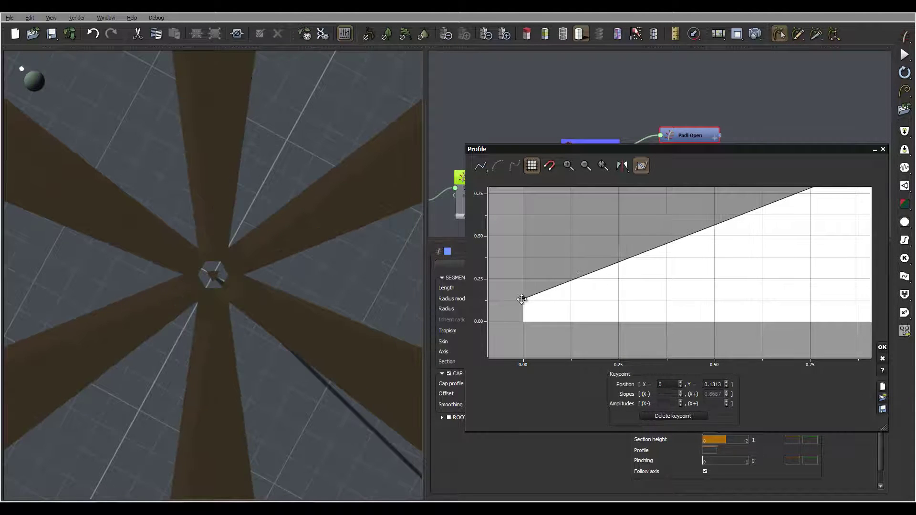
drag(250, 178, 214, 151)
scroll(250, 206, down, 5)
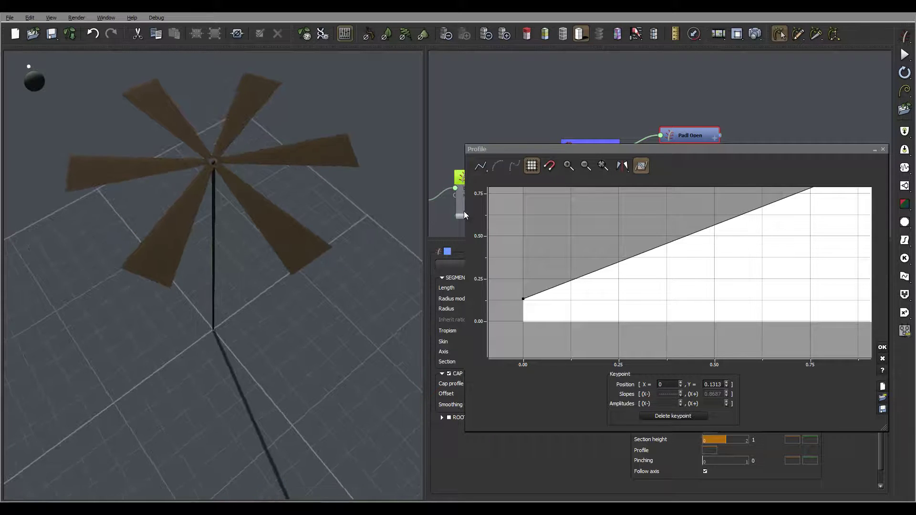
click(883, 347)
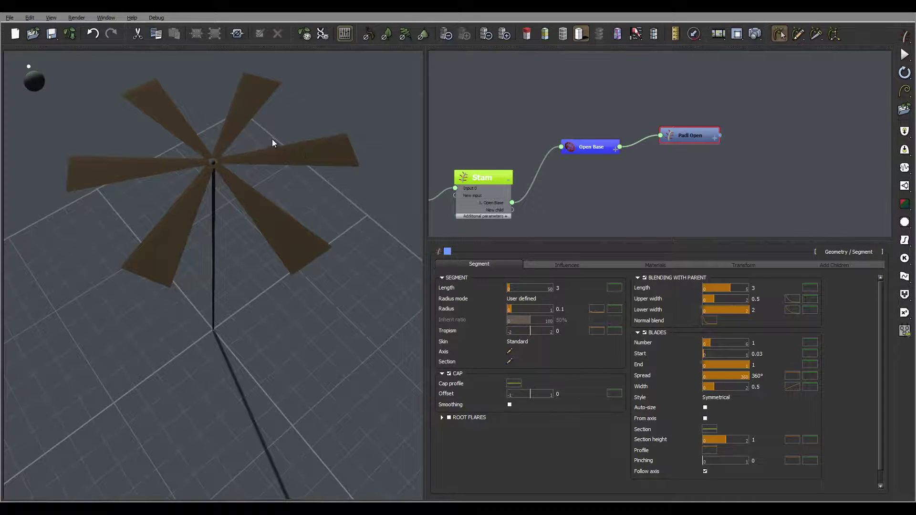
Set Angle 1 of the Open Base node to 45° with a variation of 5
drag(273, 140, 306, 186)
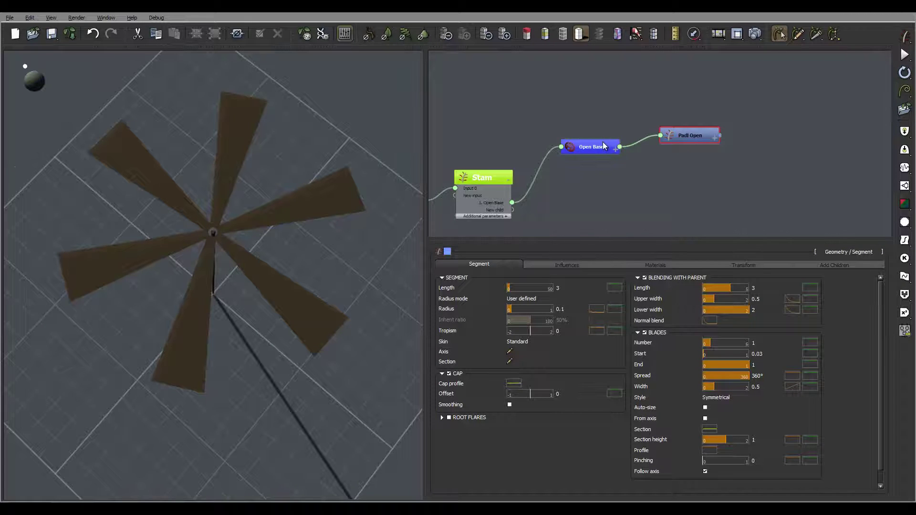
click(603, 146)
drag(255, 171, 245, 154)
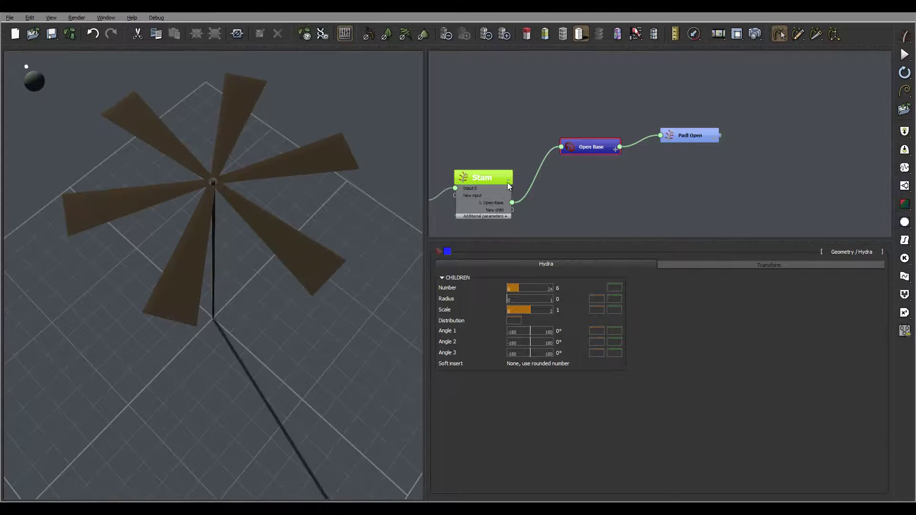
drag(211, 192, 232, 176)
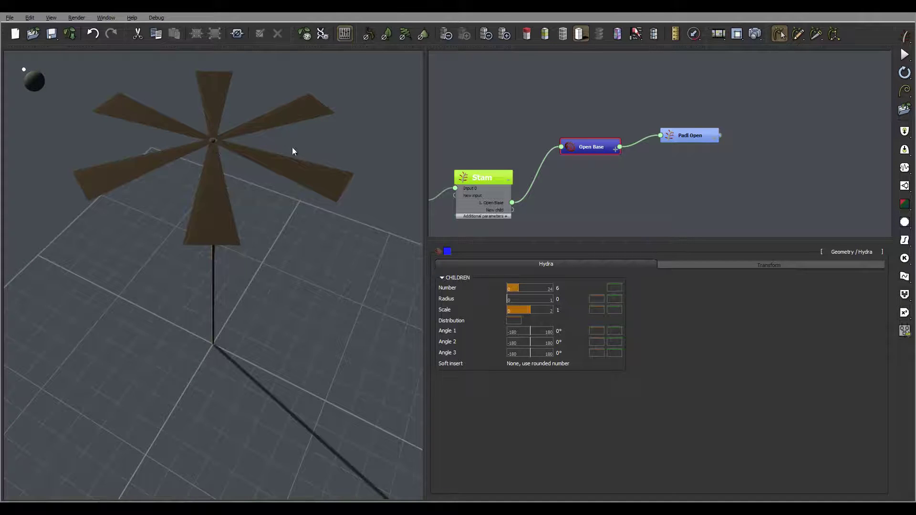
drag(275, 145, 282, 166)
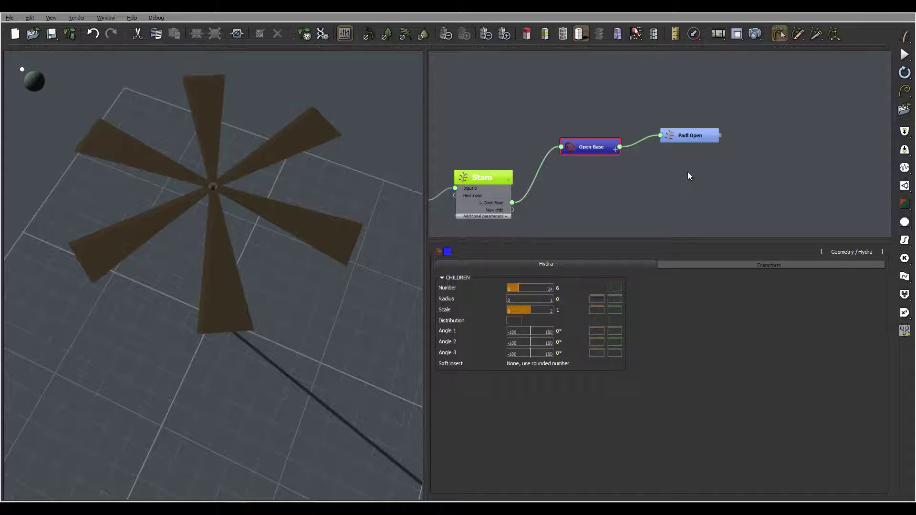
click(558, 310)
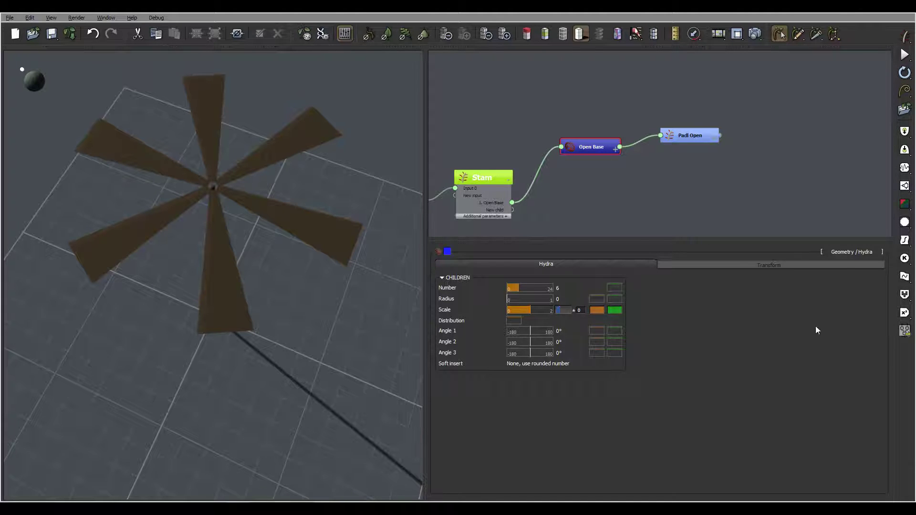
click(567, 330)
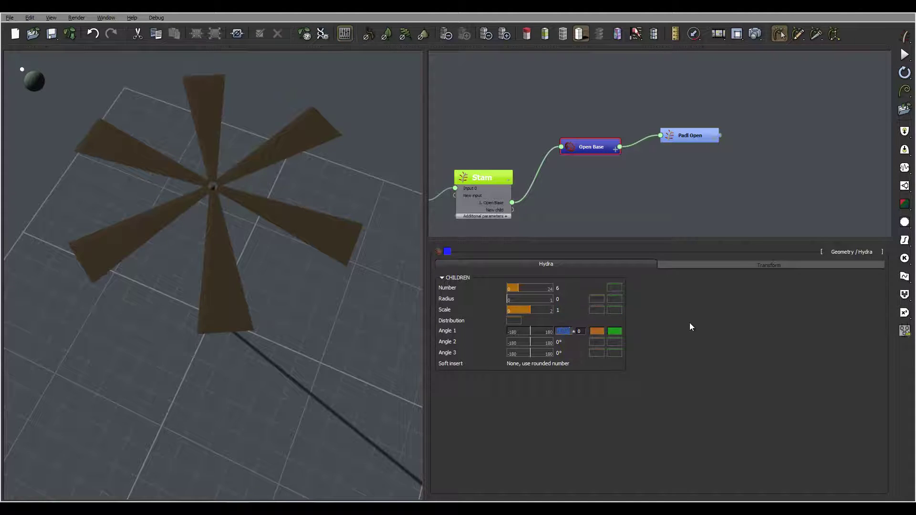
text(45)
click(584, 333)
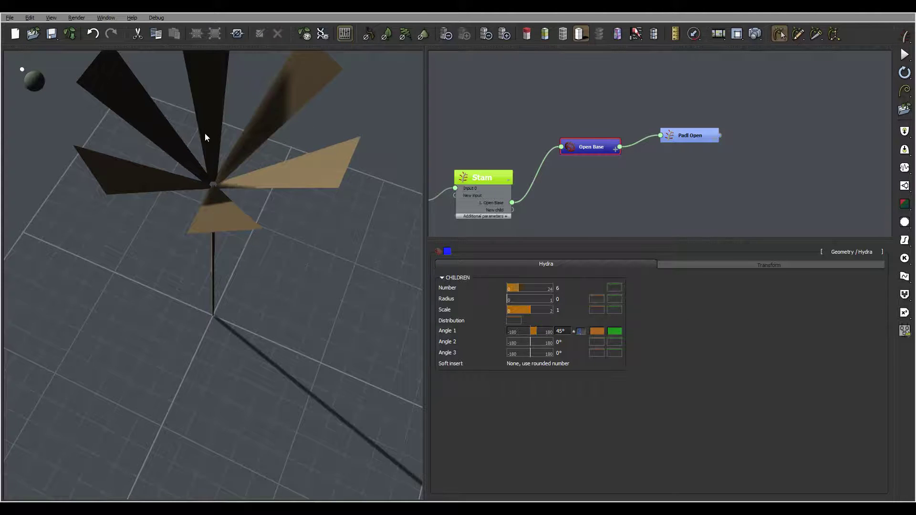
Redirect the scene light to brighten the raised petals and view the whole flower
middle_drag(204, 133, 252, 218)
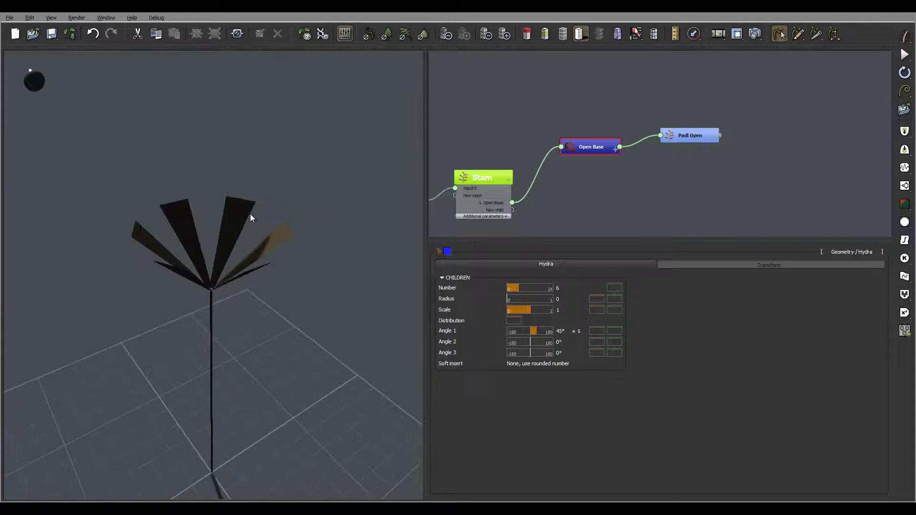
drag(21, 69, 110, 135)
middle_drag(110, 136, 313, 285)
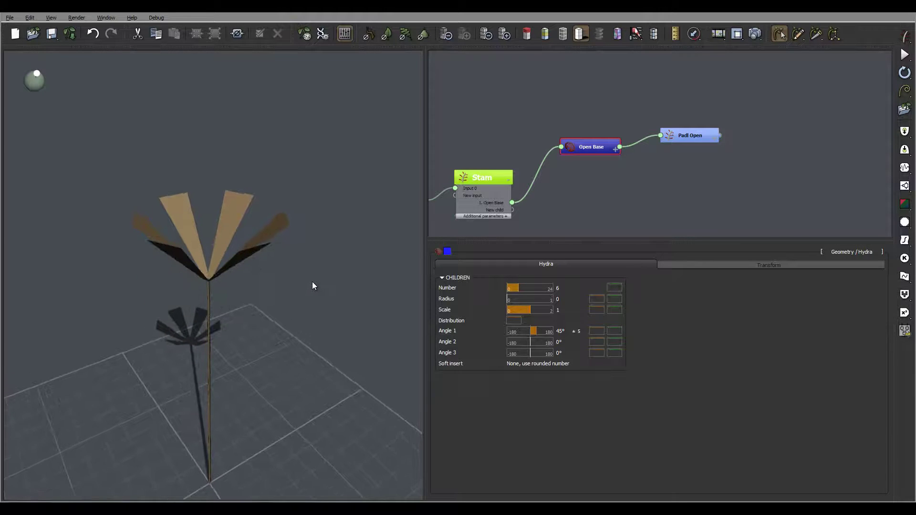
Add a keypoint at about X 0.19, Y 0.74 to the Padl Open blades' width profile and make the profile a smooth curve
click(703, 136)
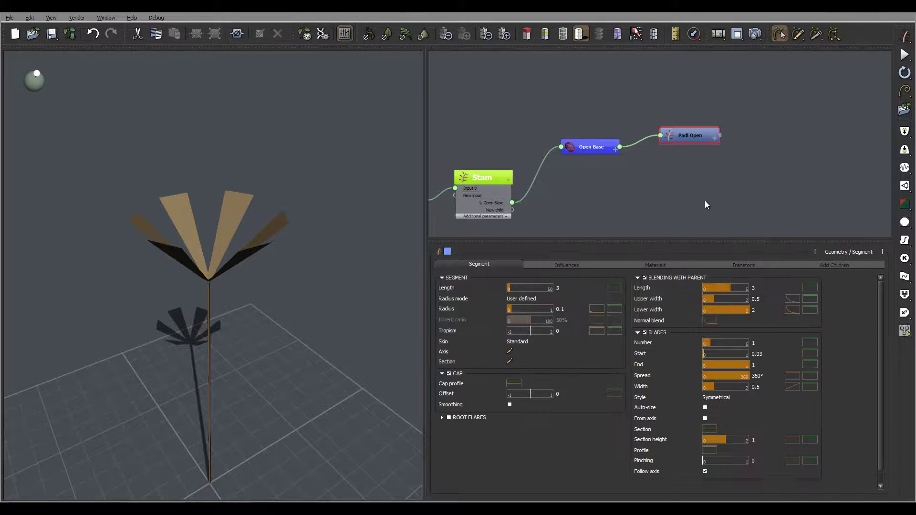
click(793, 387)
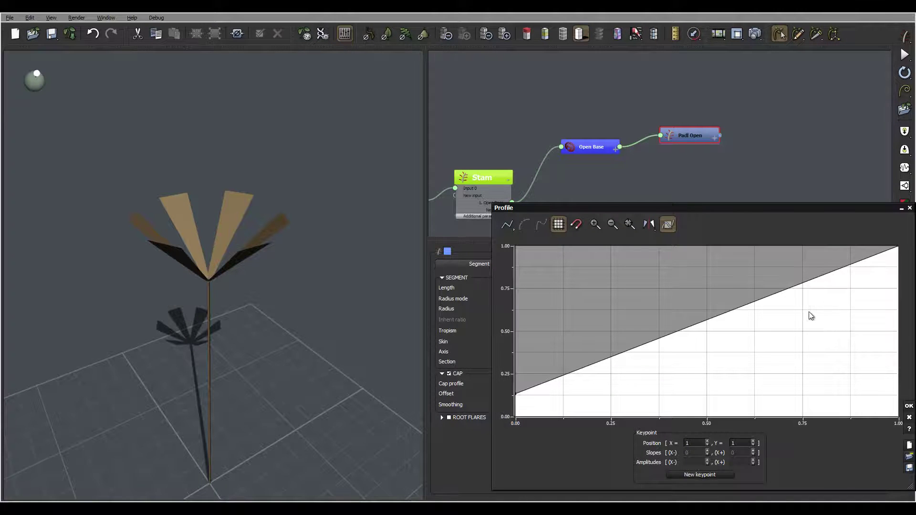
middle_drag(761, 325, 773, 319)
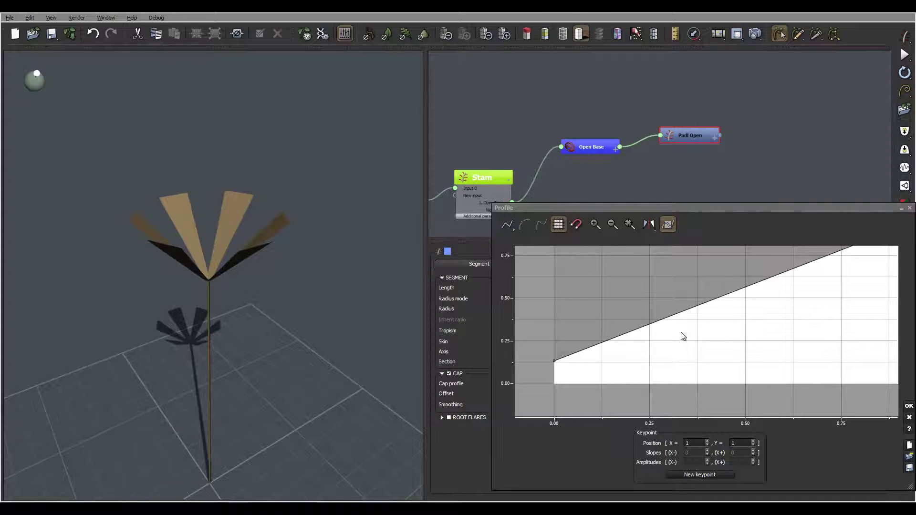
click(648, 320)
drag(648, 319, 627, 258)
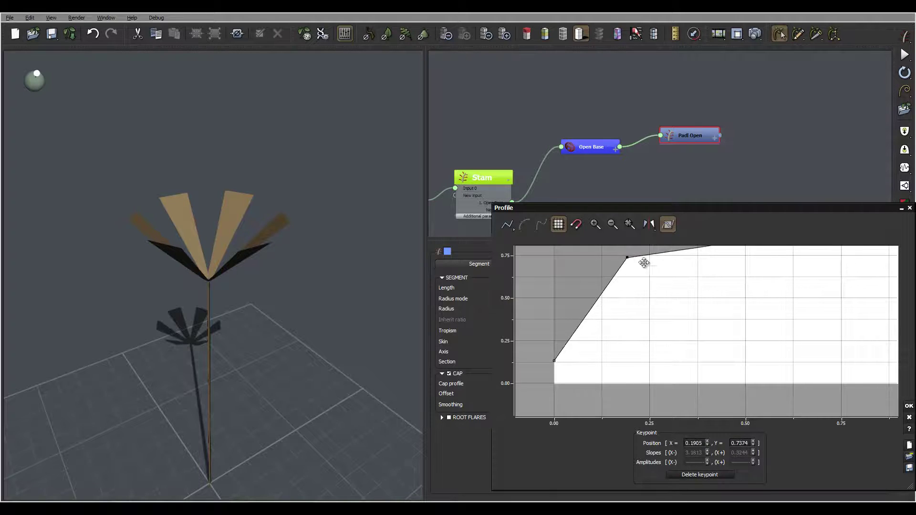
click(507, 225)
click(540, 232)
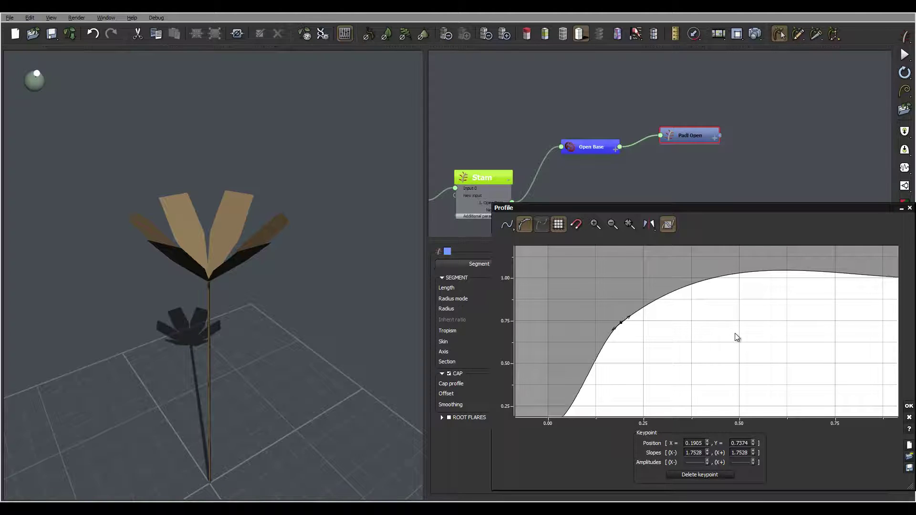
Add a width profile keypoint at about X 0.68, Y 1.04 and lower the end keypoint to about 0.01 for pointed petal tips
middle_drag(736, 332, 635, 348)
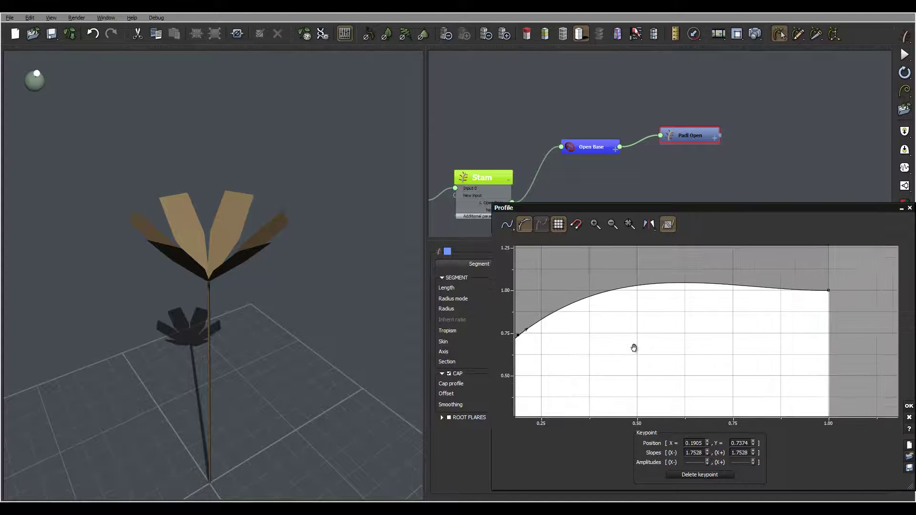
click(709, 284)
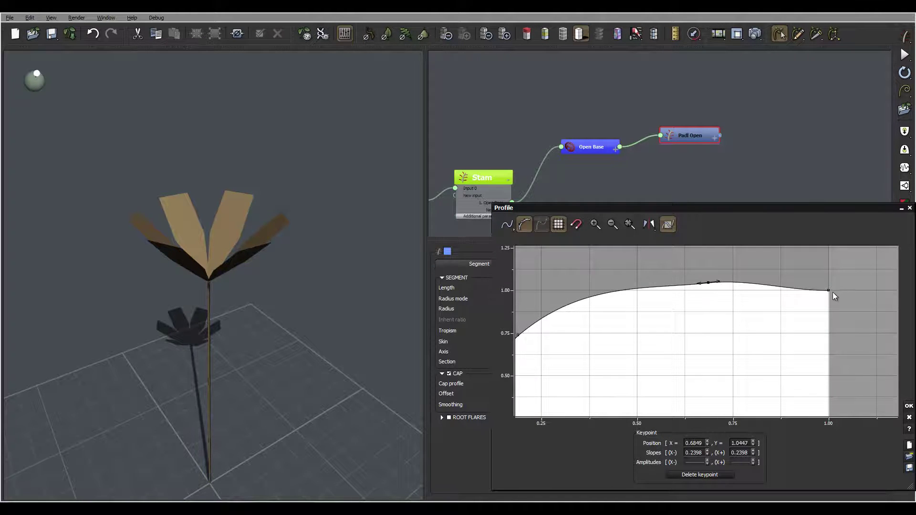
drag(829, 290, 833, 414)
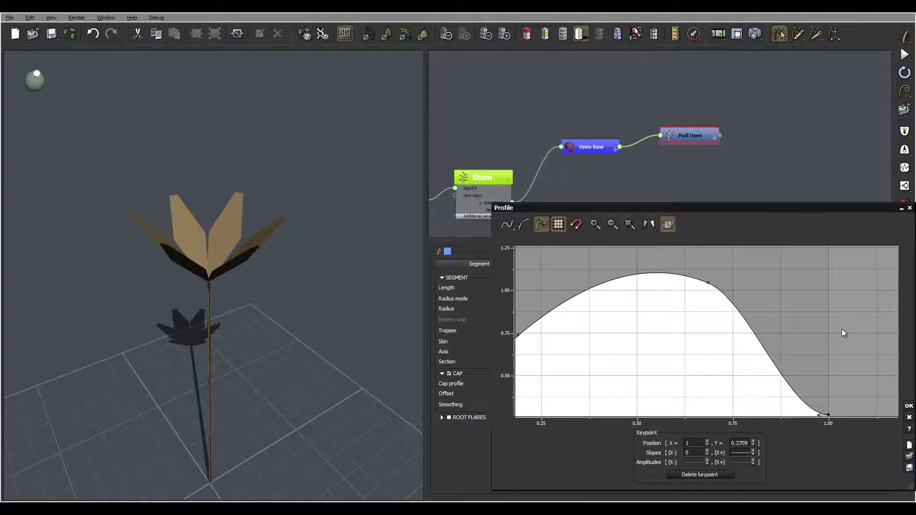
middle_drag(842, 330, 817, 235)
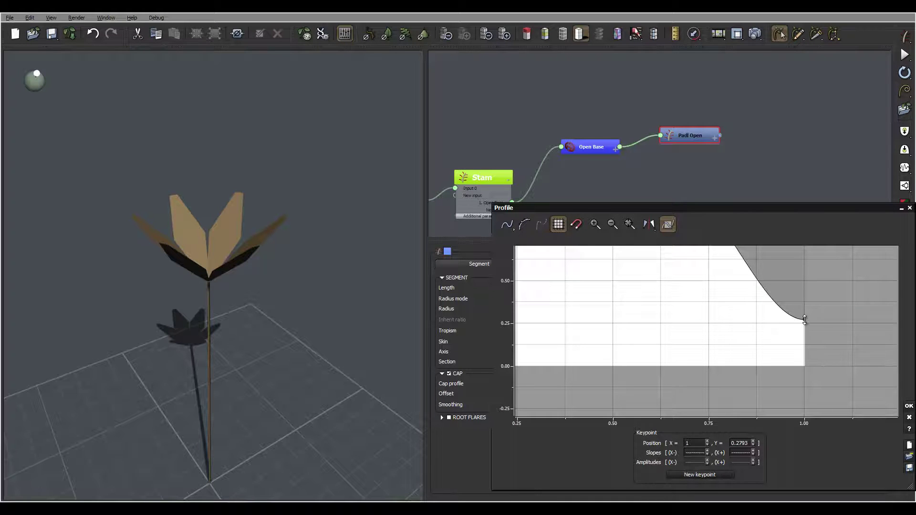
drag(804, 319, 798, 353)
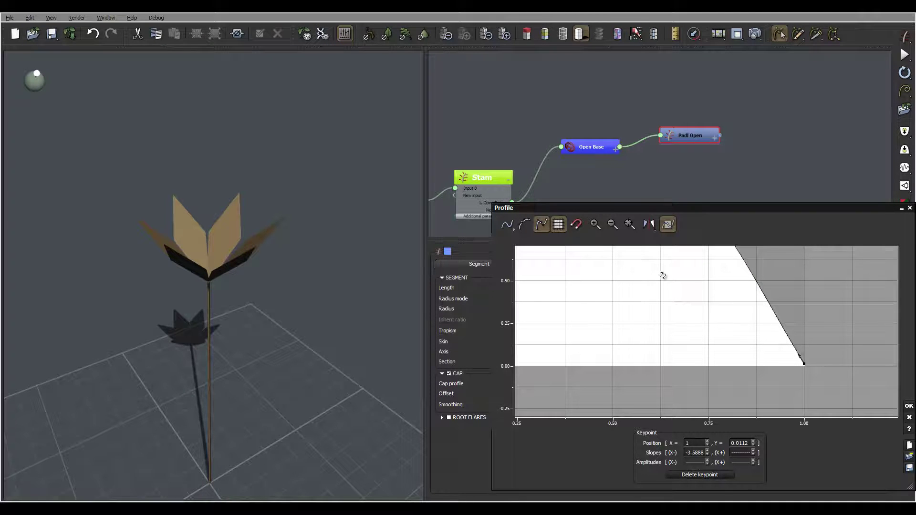
Move the width profile keypoint nearest the petal tip to about X 0.76, Y 0.66 and inspect the petal shape
drag(261, 235, 168, 241)
middle_drag(667, 273, 756, 369)
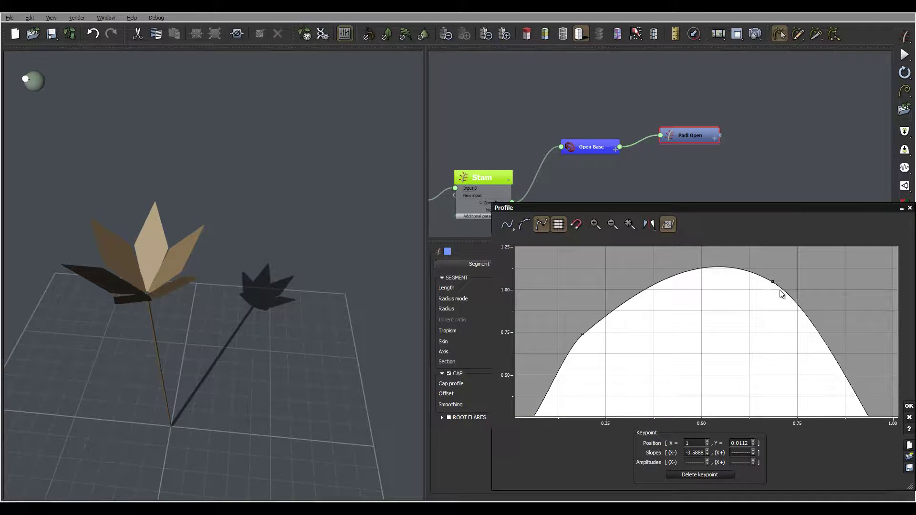
drag(774, 285, 802, 348)
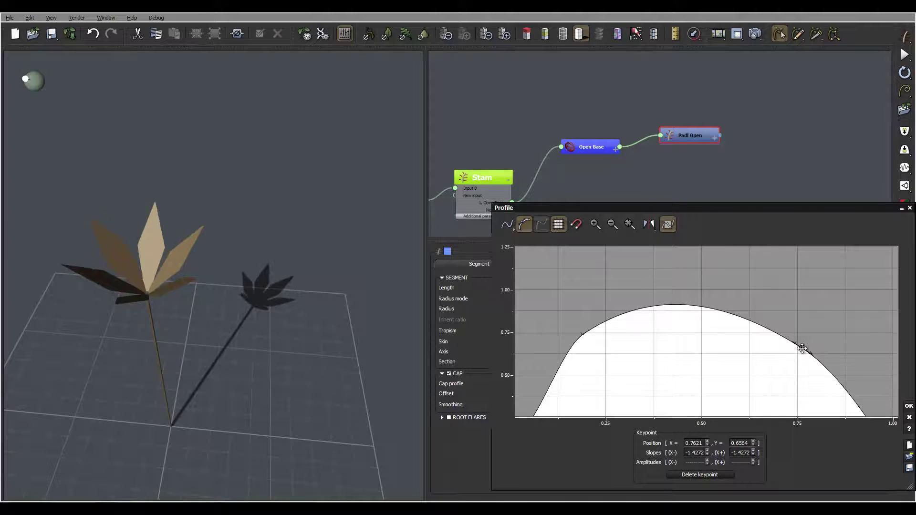
click(333, 198)
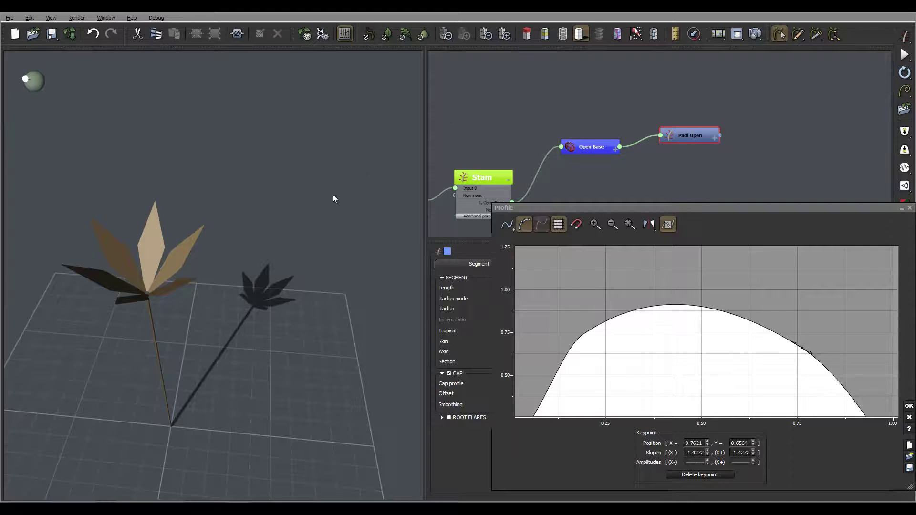
drag(191, 220, 326, 113)
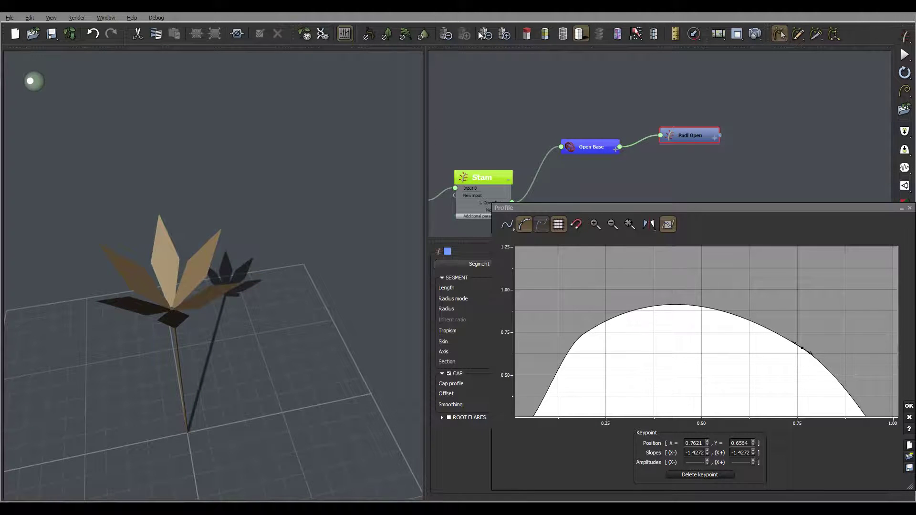
mouse_move(228, 219)
mouse_down()
mouse_move(219, 191)
mouse_move(166, 162)
mouse_move(182, 189)
mouse_move(180, 311)
mouse_up()
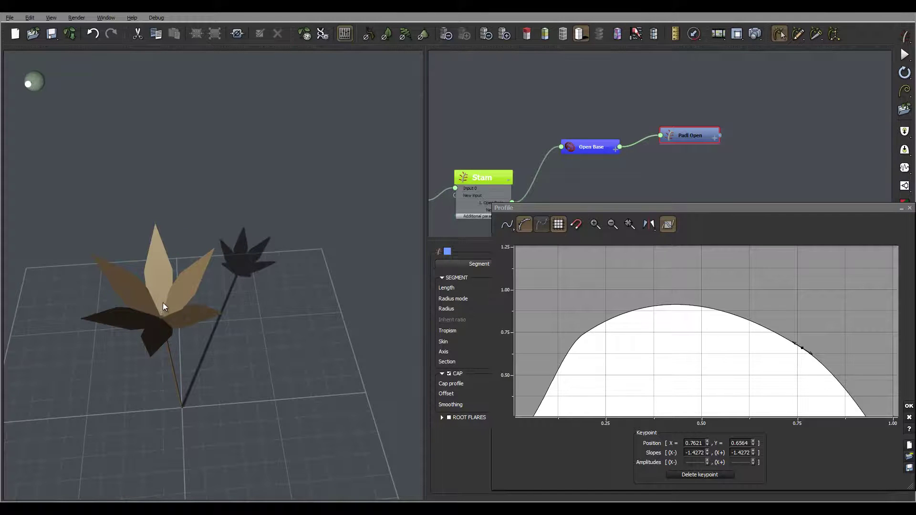
Move the width profile keypoint near the petal base to about X 0.14, Y 0.75
middle_drag(653, 328, 664, 260)
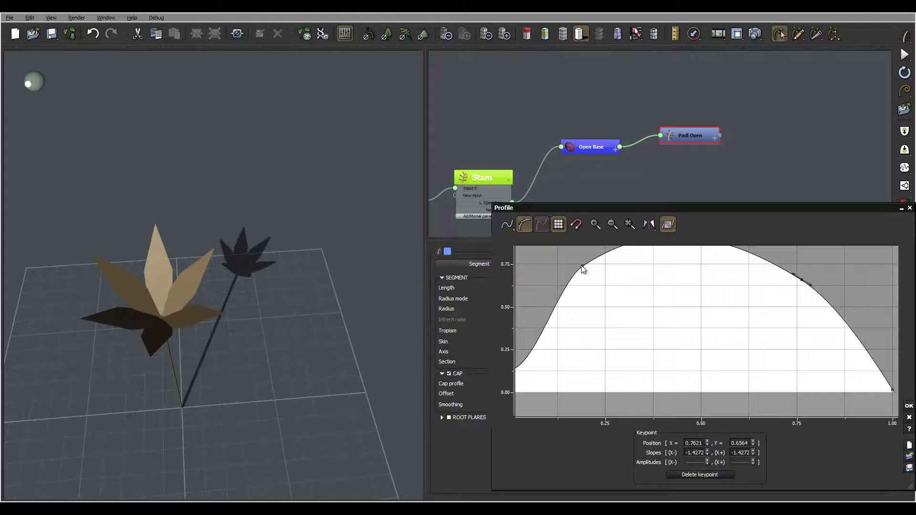
middle_drag(589, 272, 646, 289)
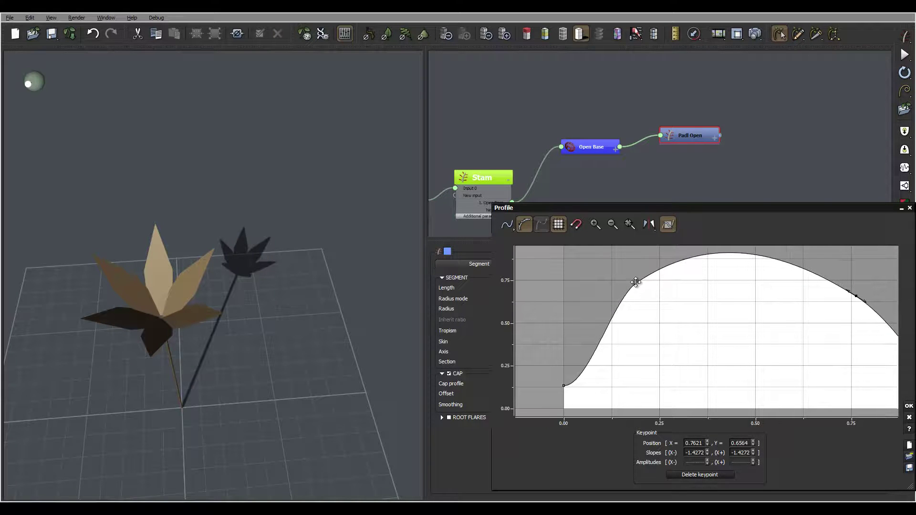
drag(635, 282, 616, 287)
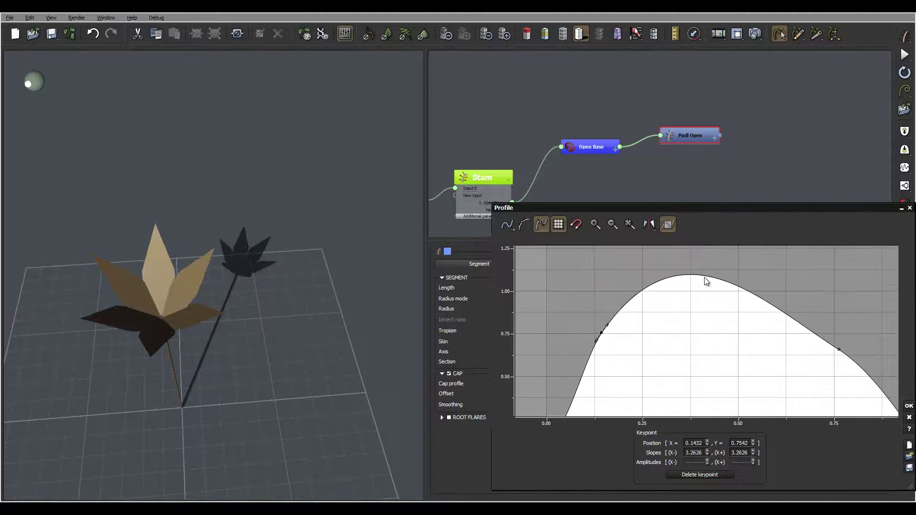
Add two width profile keypoints at about X 0.53, Y 0.78 and X 0.31, Y 0.78 to flatten the middle of the petal profile
click(700, 275)
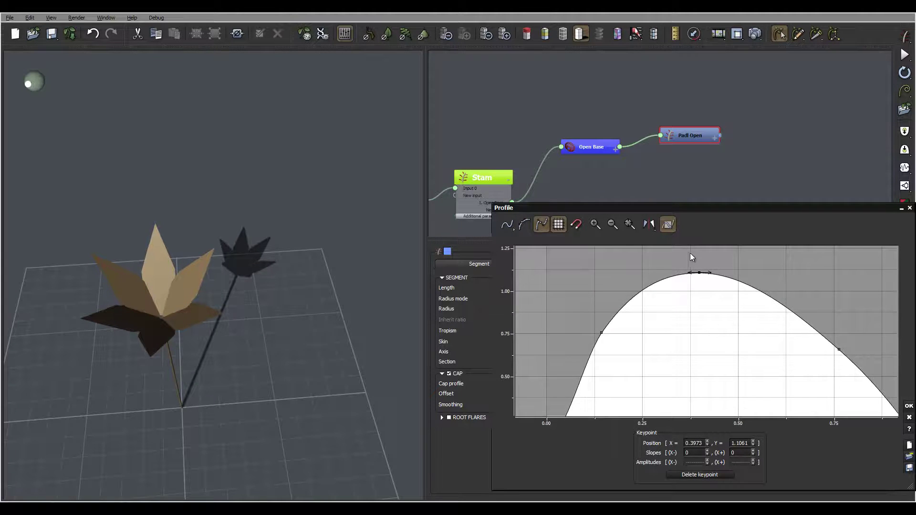
drag(701, 273, 750, 329)
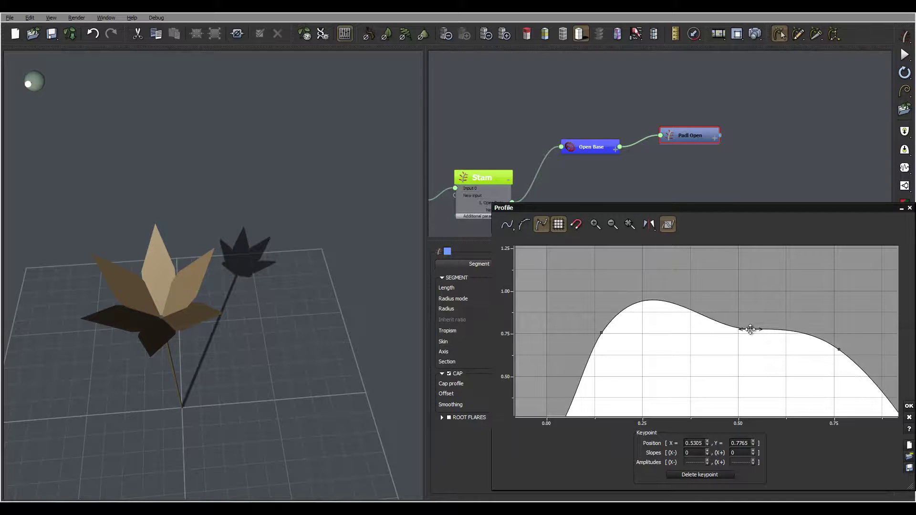
click(616, 318)
click(615, 319)
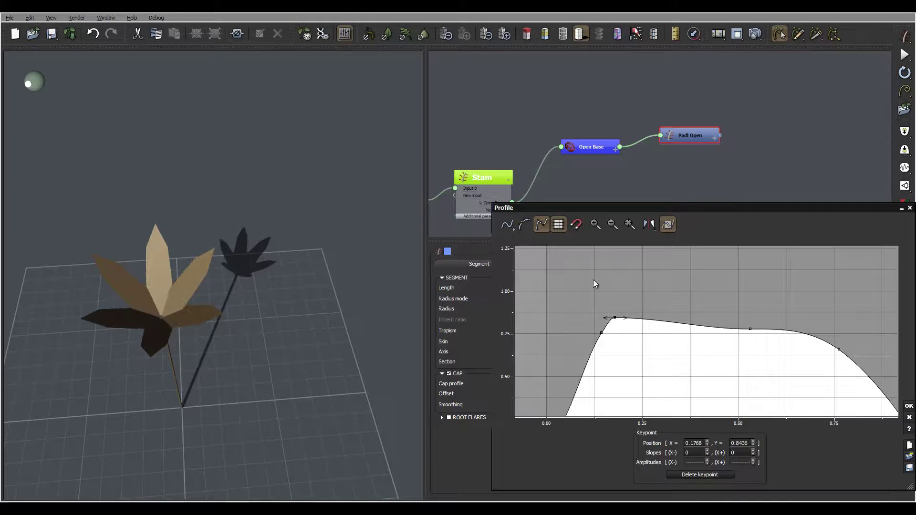
drag(615, 318, 665, 328)
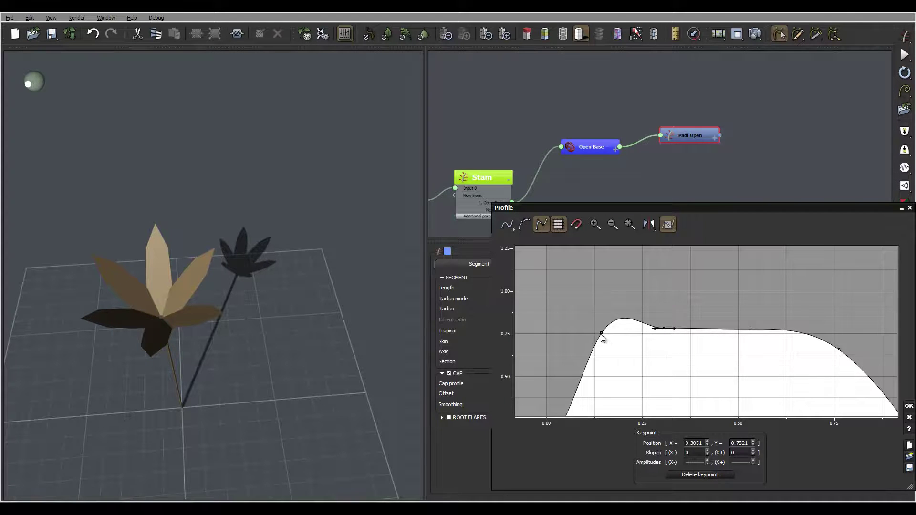
Move the width profile keypoint near the petal base to about X 0.11, Y 0.43 for a narrower base
drag(602, 333, 589, 366)
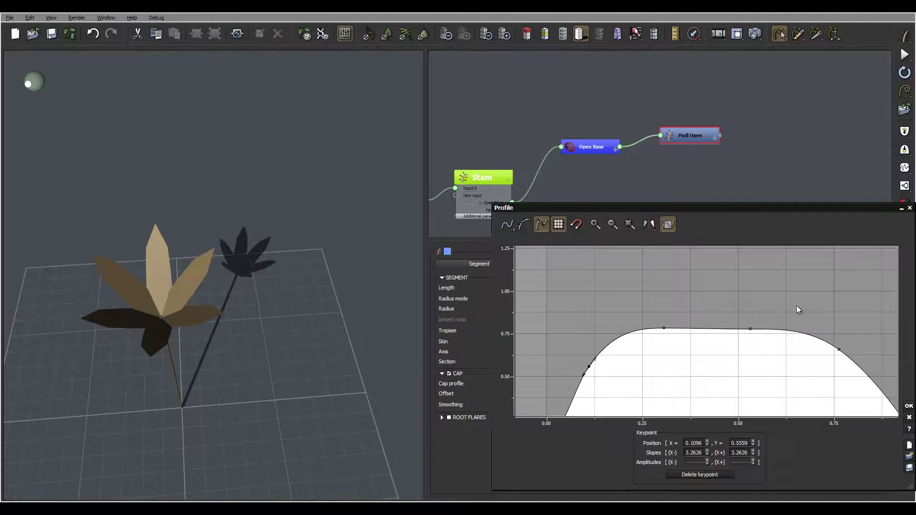
drag(286, 244, 256, 239)
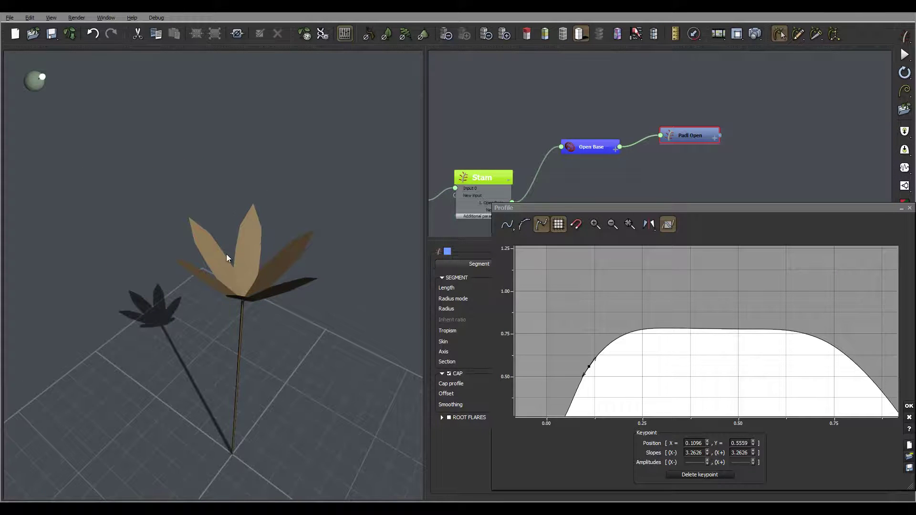
middle_drag(761, 351, 750, 294)
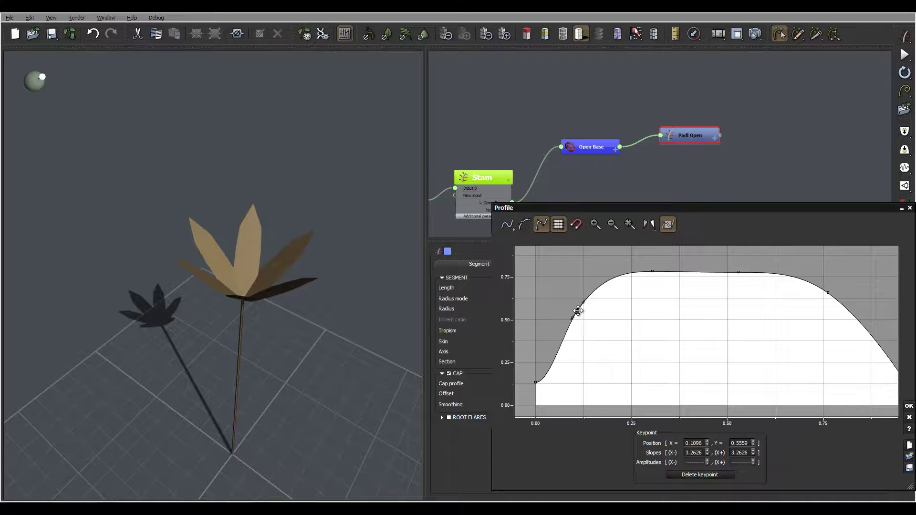
drag(578, 311, 605, 331)
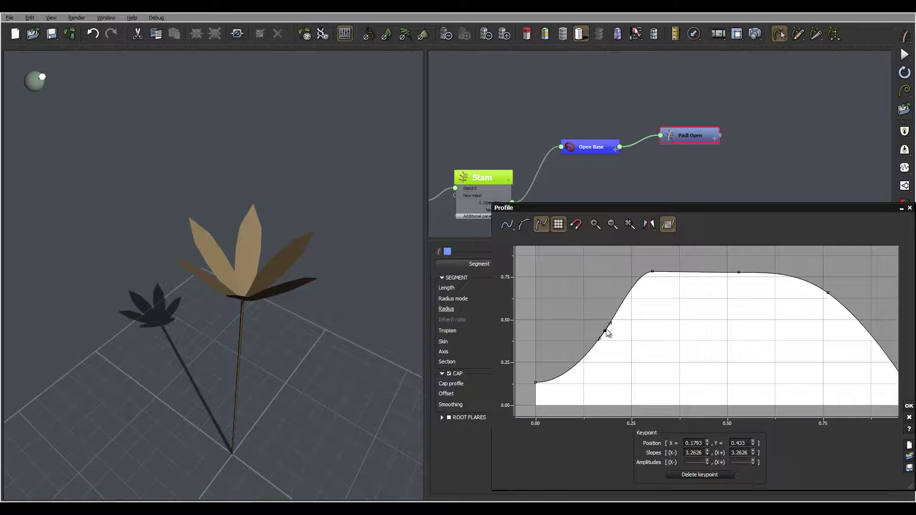
drag(606, 331, 580, 332)
mouse_move(297, 262)
mouse_down()
mouse_move(328, 236)
mouse_move(305, 250)
mouse_up()
Raise the width profile keypoint just past the middle to about X 0.54, Y 0.85
middle_drag(778, 280, 700, 305)
drag(662, 296, 661, 277)
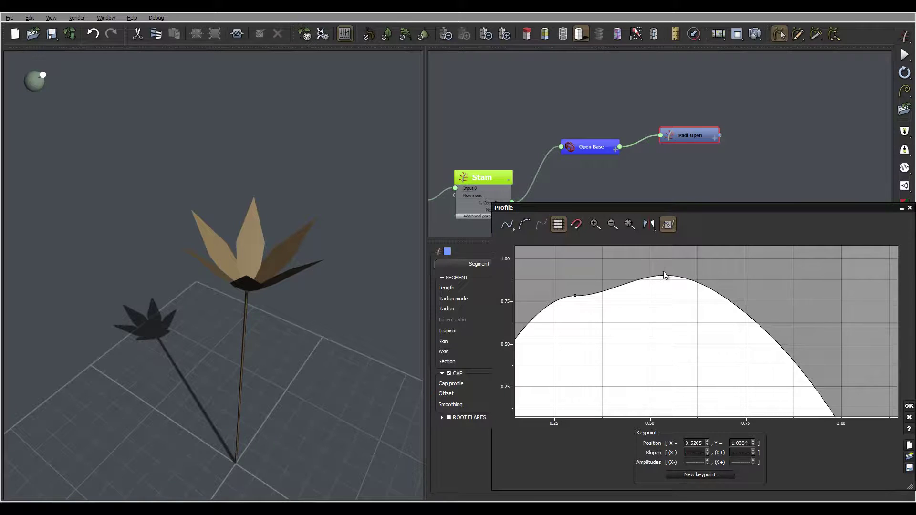
drag(664, 274, 666, 284)
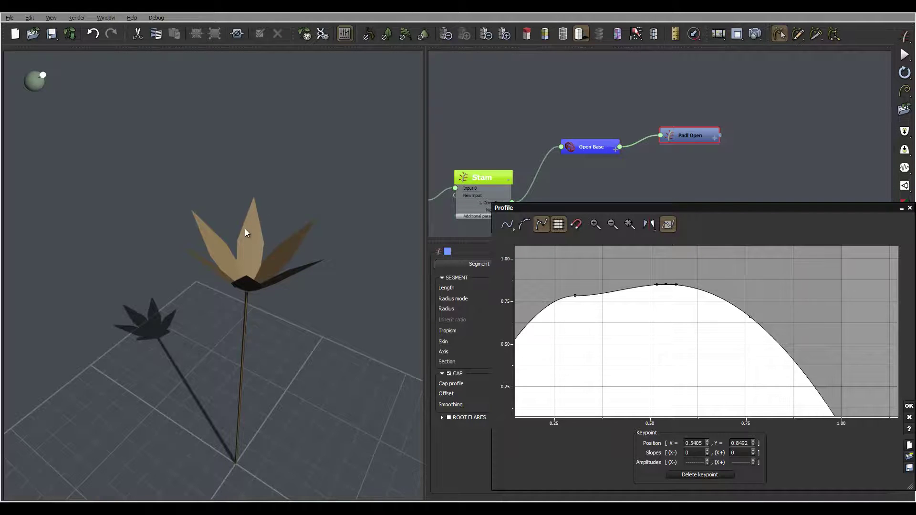
Raise the width profile's end keypoint to about 0.07 and move the keypoint nearest the tip to about X 0.94, Y 0.61
middle_drag(639, 296, 776, 363)
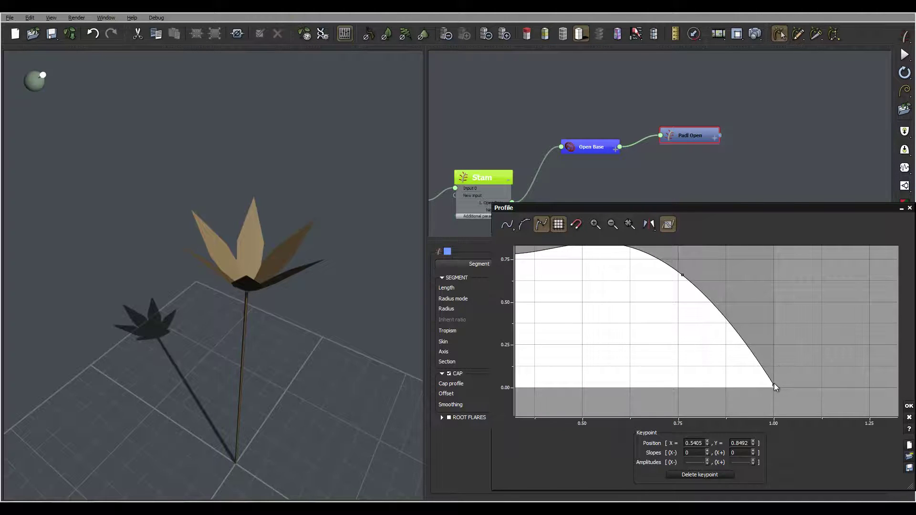
drag(774, 386, 776, 375)
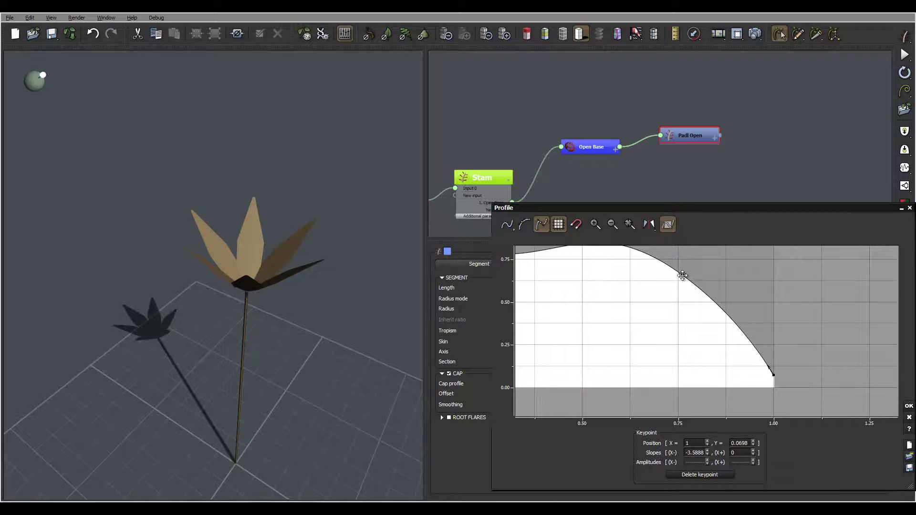
drag(682, 275, 749, 284)
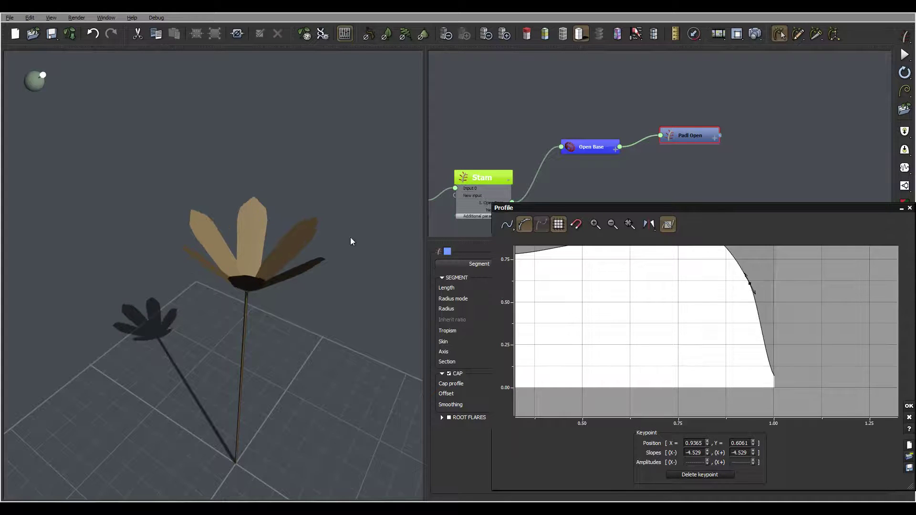
Reduce the slope at the width profile keypoint nearest the tip to about -1.94, accept the profile and inspect the petals
middle_drag(654, 288, 654, 338)
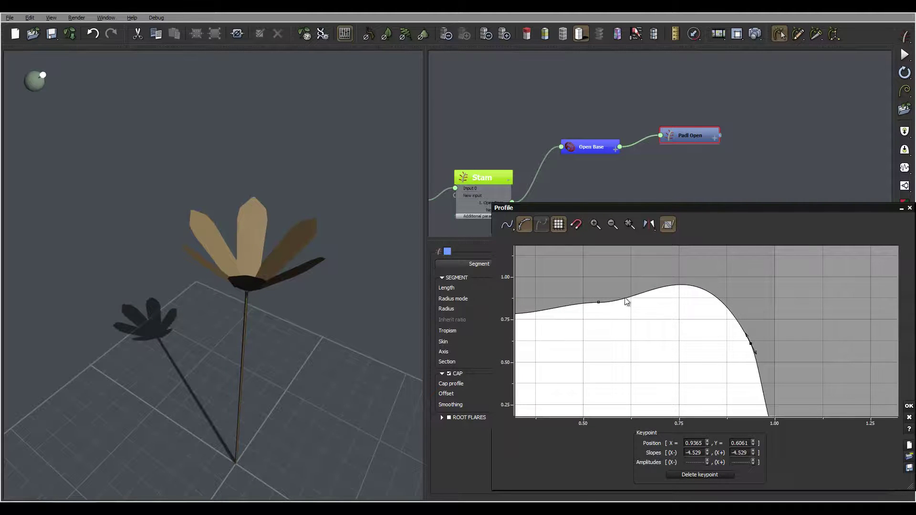
drag(748, 332, 740, 336)
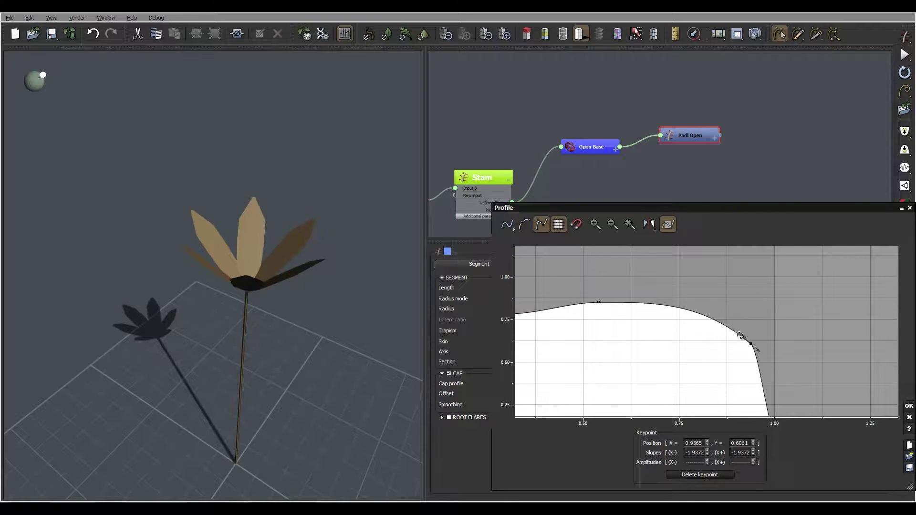
drag(216, 196, 348, 280)
middle_drag(670, 322, 763, 293)
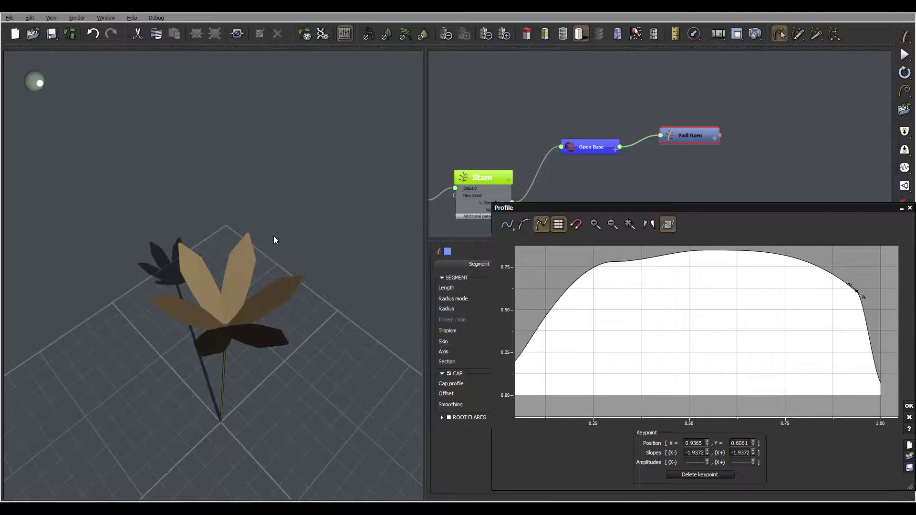
drag(268, 251, 337, 250)
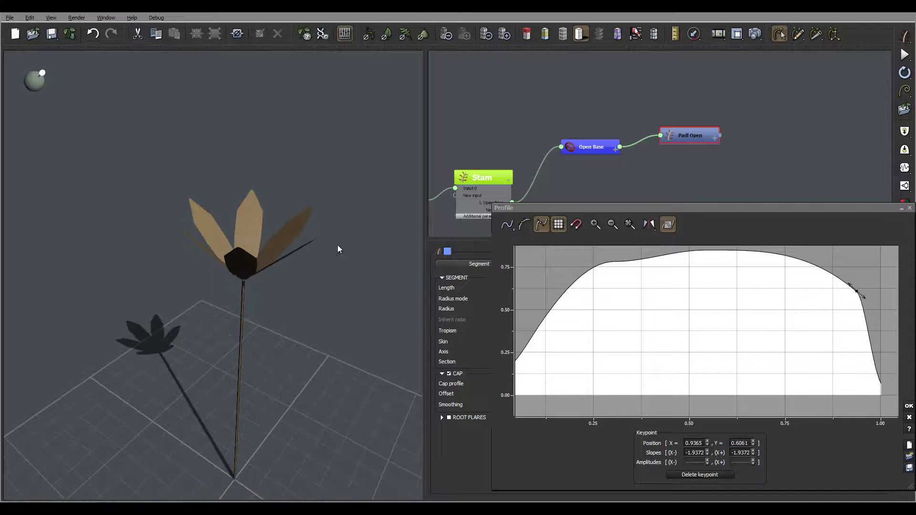
click(909, 407)
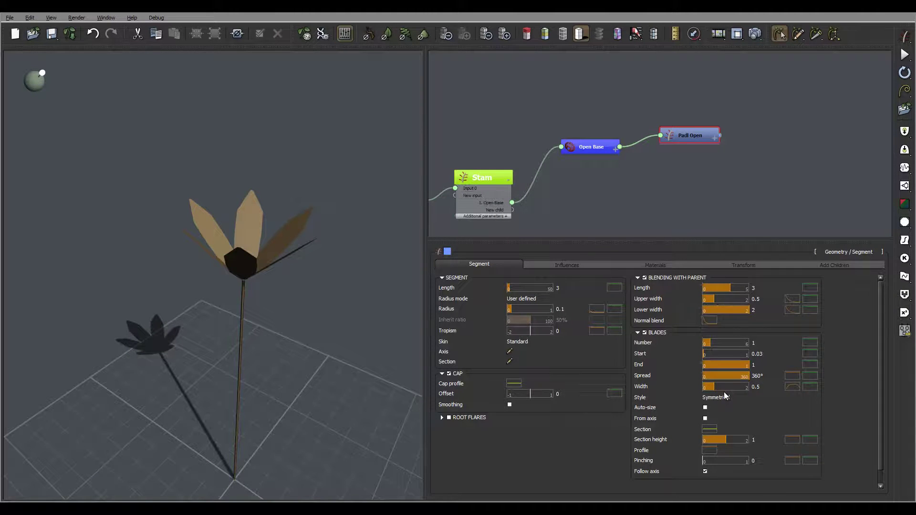
drag(300, 296, 265, 304)
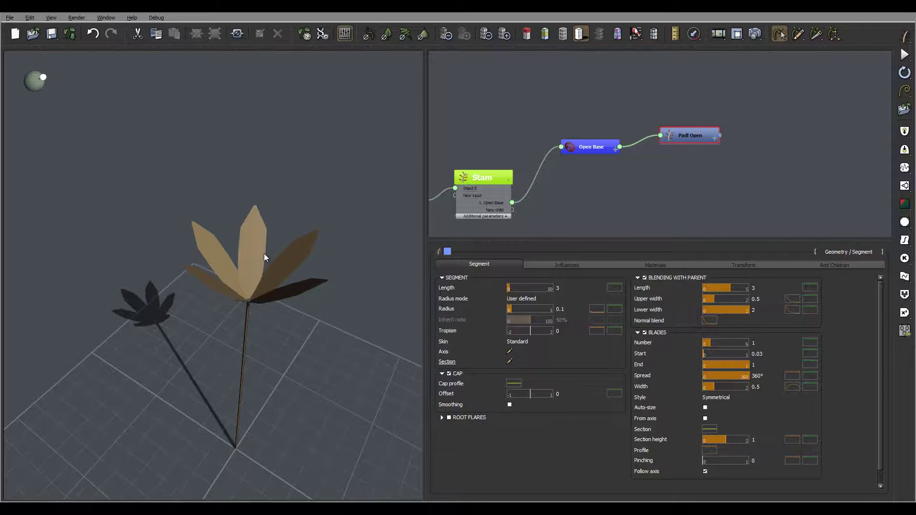
drag(264, 255, 299, 261)
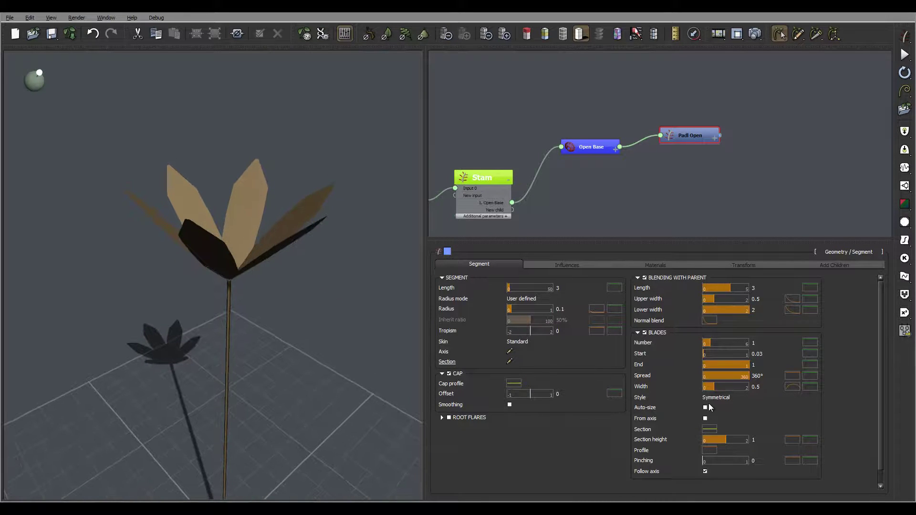
Edit the blades' section curve, lowering its end keypoint to about -0.10 so the petals bend across their width
click(711, 430)
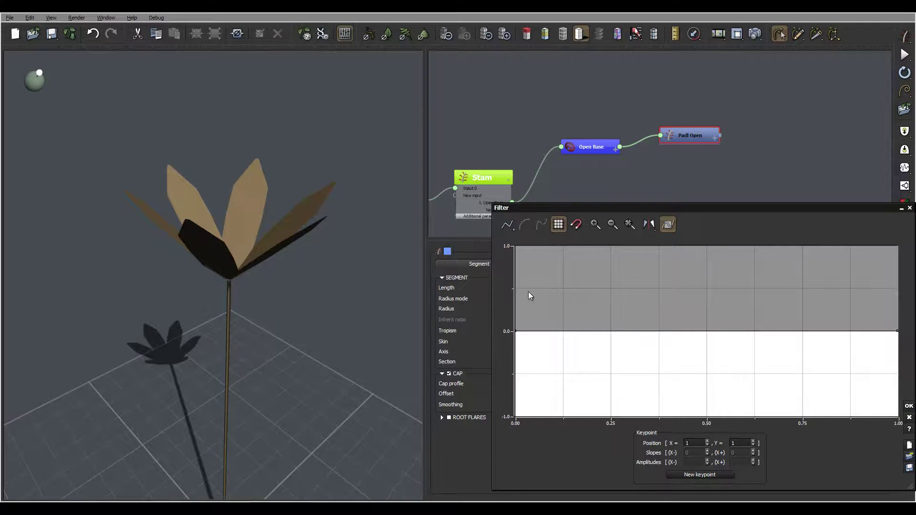
right_drag(528, 296, 567, 275)
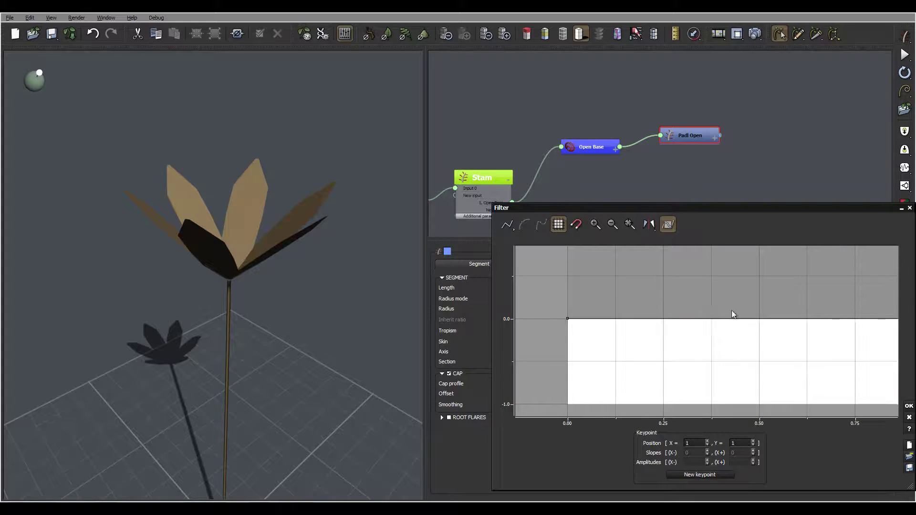
right_drag(787, 328, 665, 327)
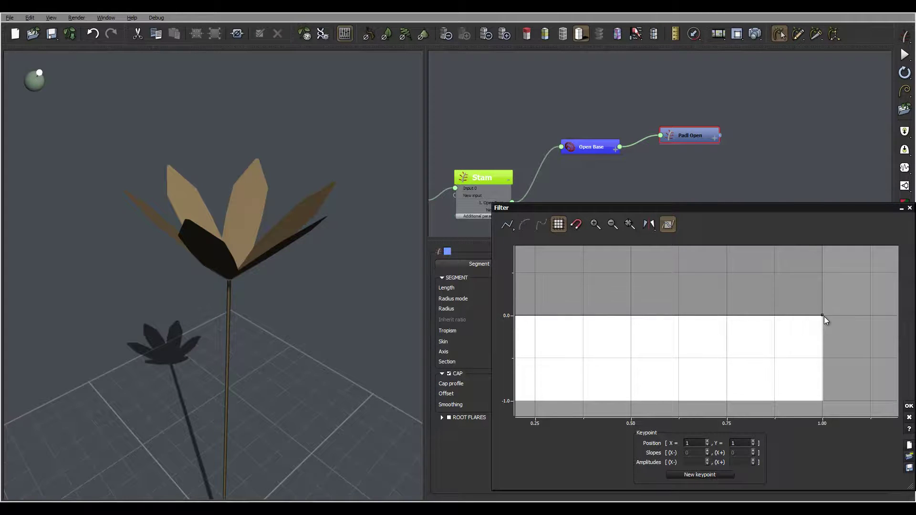
drag(824, 317, 825, 327)
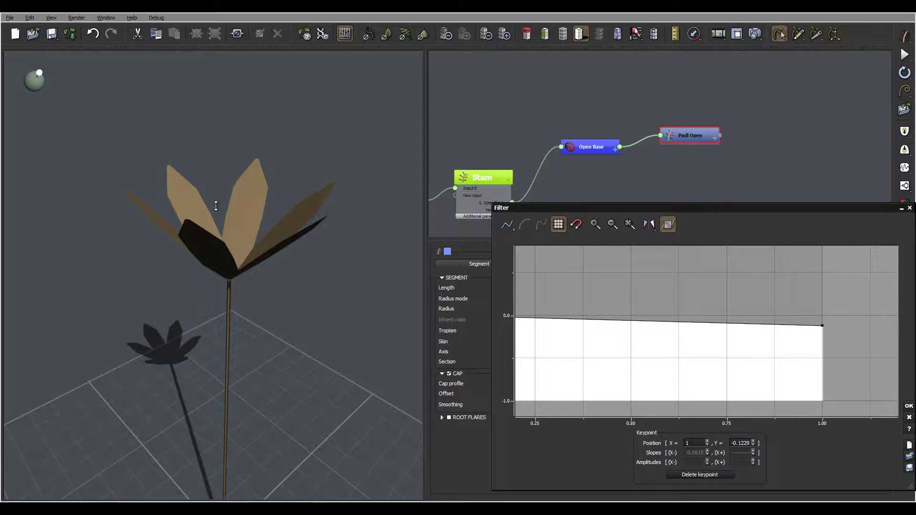
drag(216, 205, 164, 272)
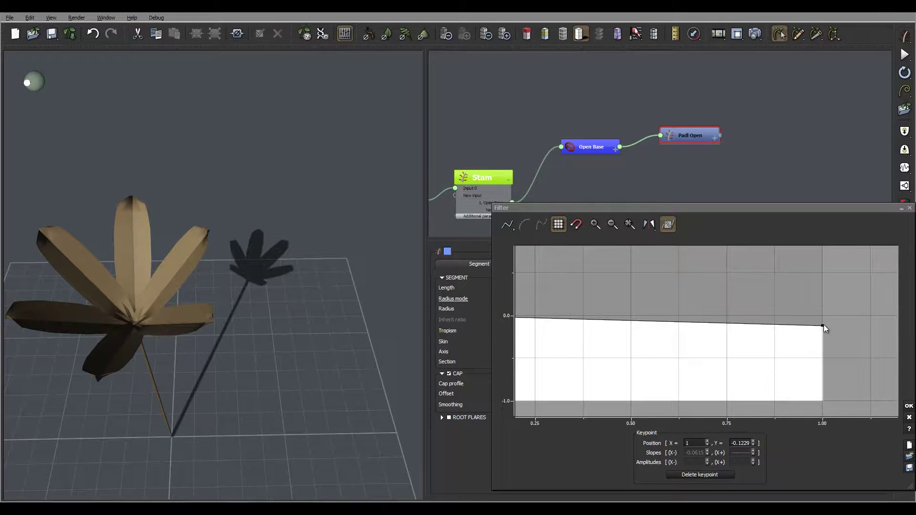
drag(821, 326, 821, 324)
drag(103, 210, 341, 234)
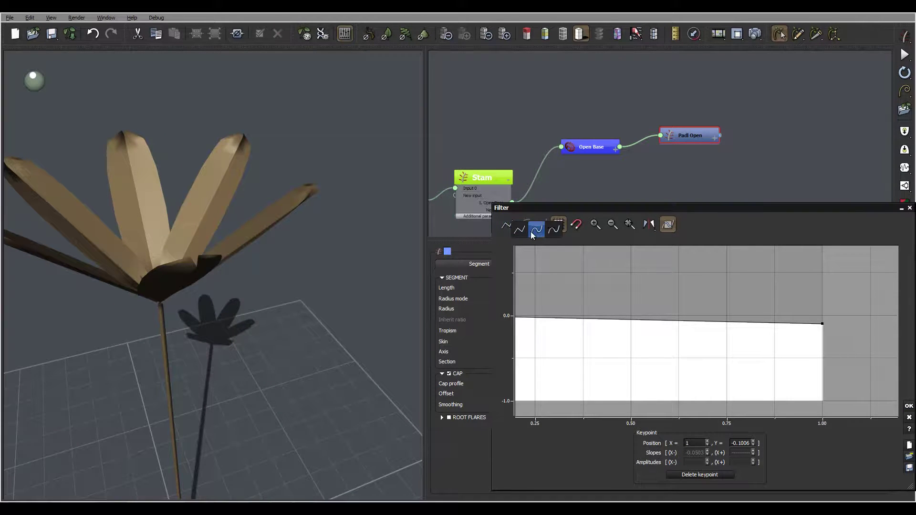
Make the blade section a smooth curve with an end slope of about -0.12 and accept it
click(541, 224)
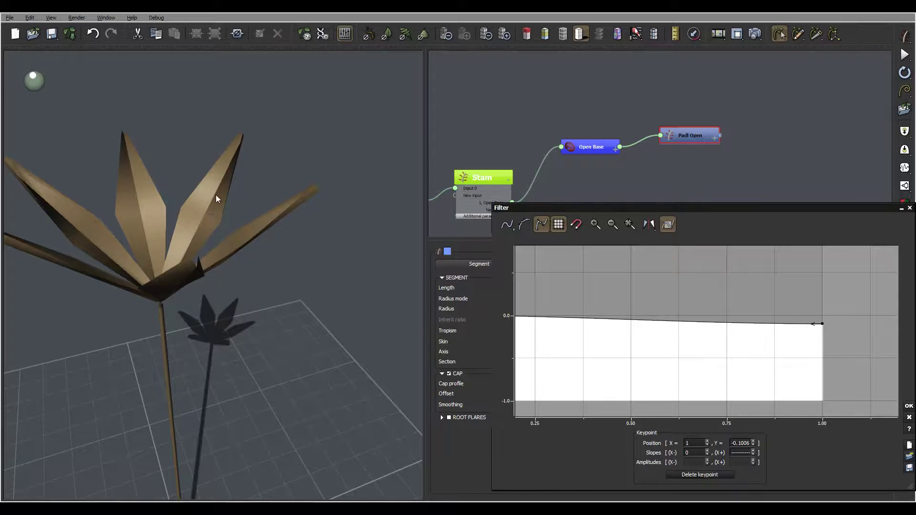
scroll(710, 313, up, 2)
scroll(812, 322, down, 2)
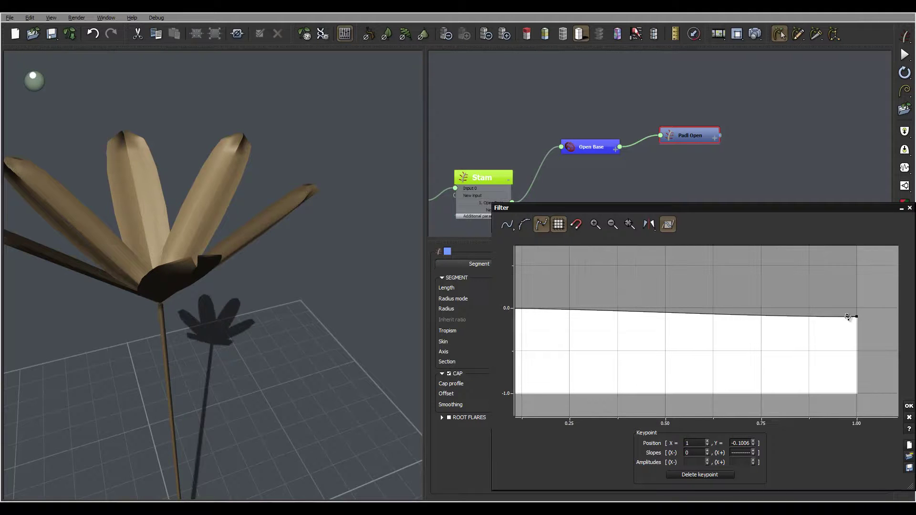
drag(848, 317, 846, 316)
drag(268, 187, 291, 191)
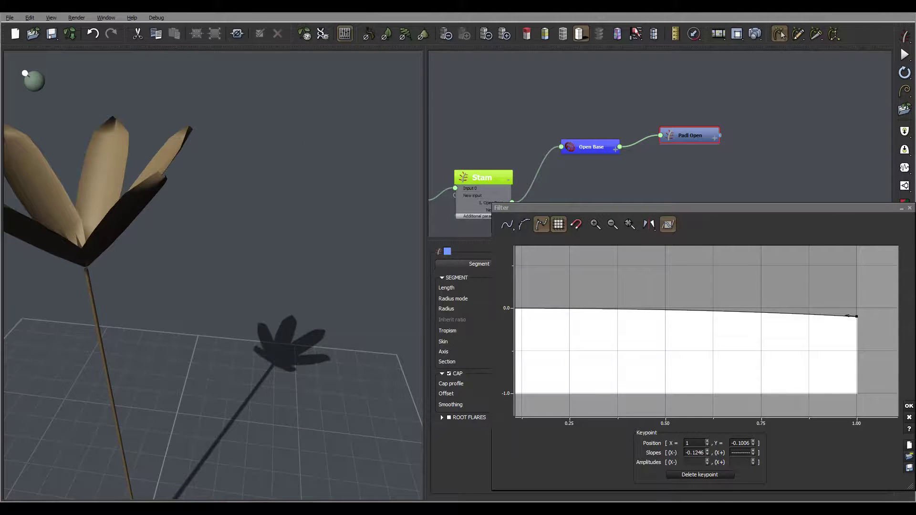
click(909, 406)
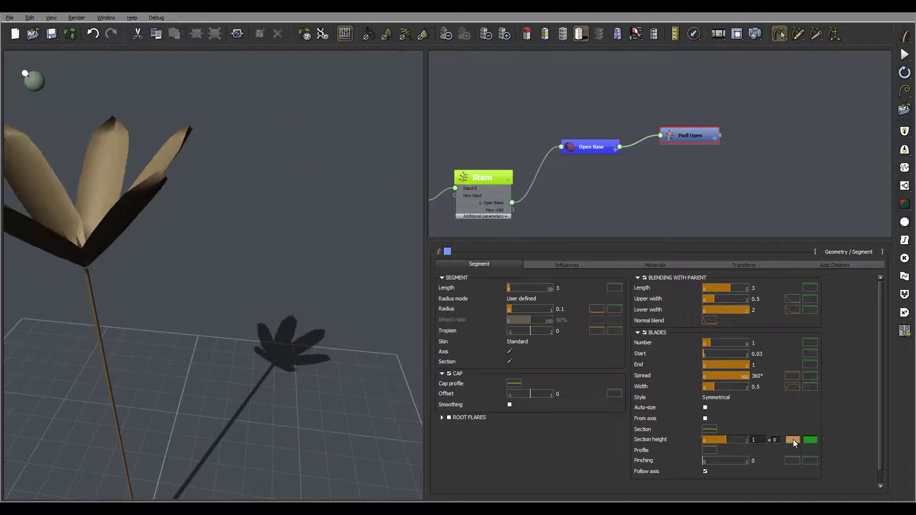
Edit the blades' section height profile, lowering its start keypoint to about -0.69, and inspect the petals
click(793, 439)
drag(629, 210, 579, 123)
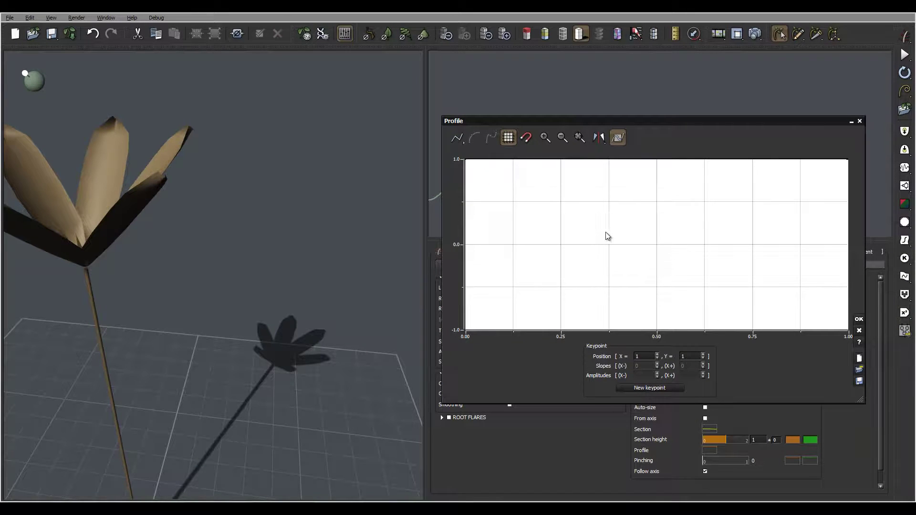
mouse_move(618, 241)
right_down()
mouse_move(641, 256)
mouse_move(620, 254)
mouse_move(621, 228)
right_up()
right_drag(613, 285, 625, 227)
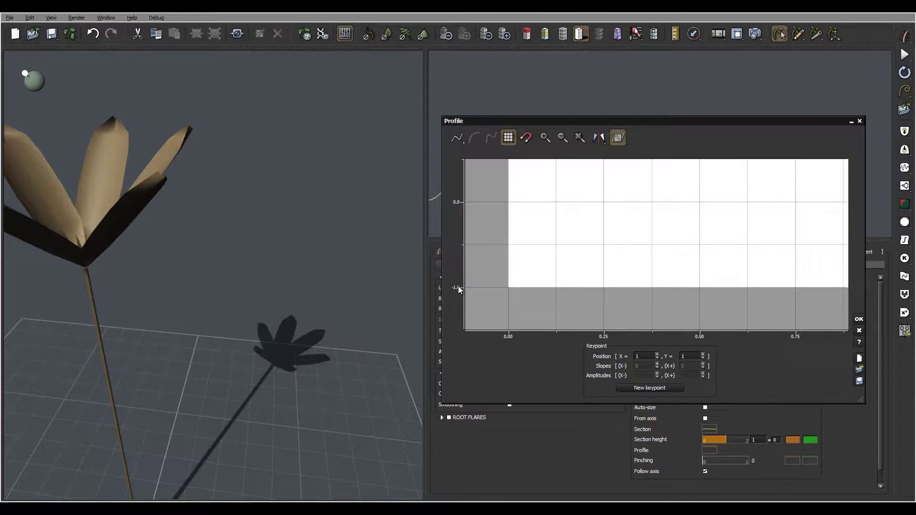
right_drag(458, 285, 524, 275)
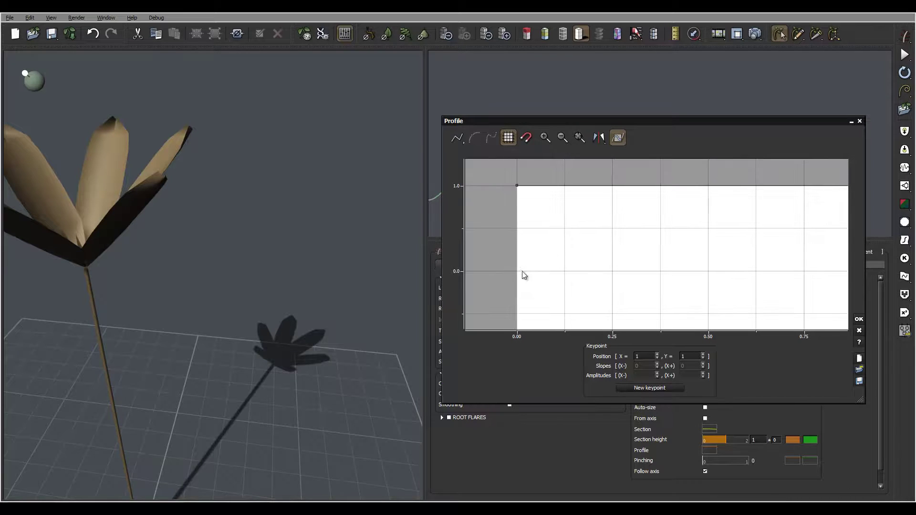
drag(517, 185, 487, 329)
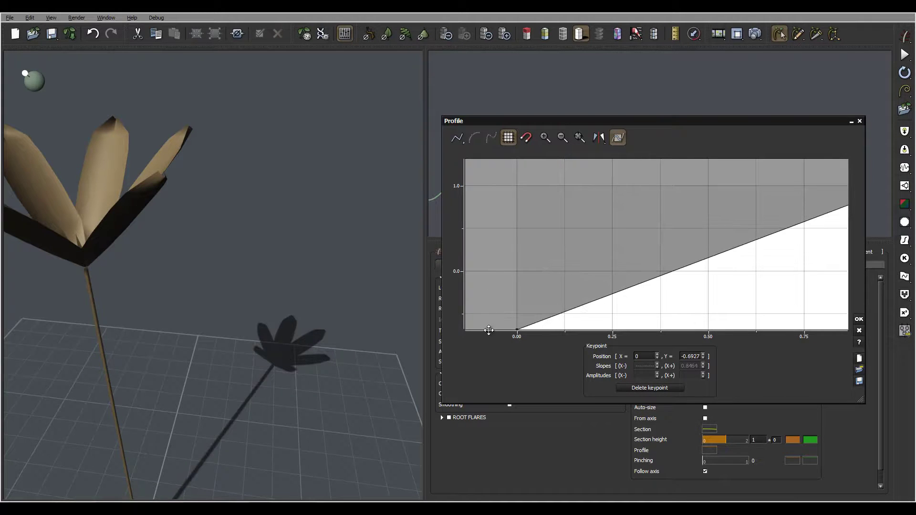
drag(202, 132, 253, 146)
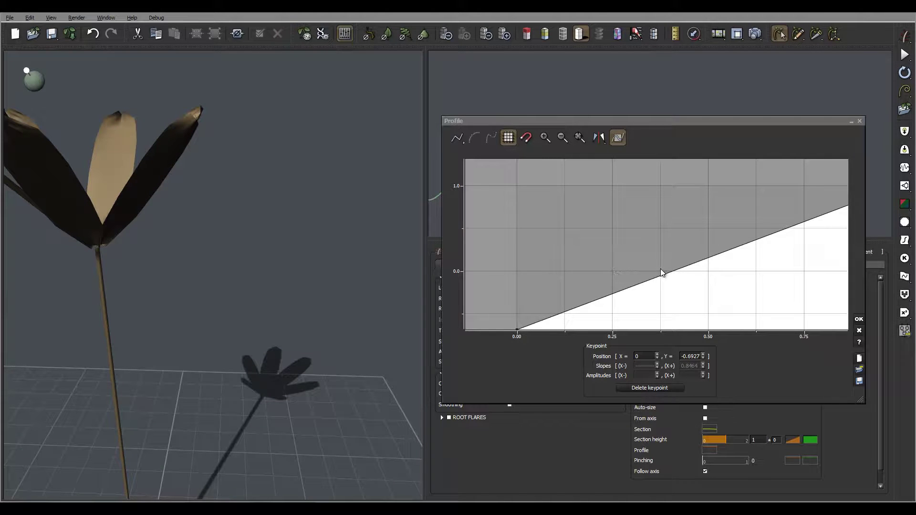
Set the section height profile's start keypoint to 0, add a keypoint at about X 0.09, Y 0.99, and inspect the petals
right_drag(661, 268, 689, 220)
drag(544, 282, 543, 223)
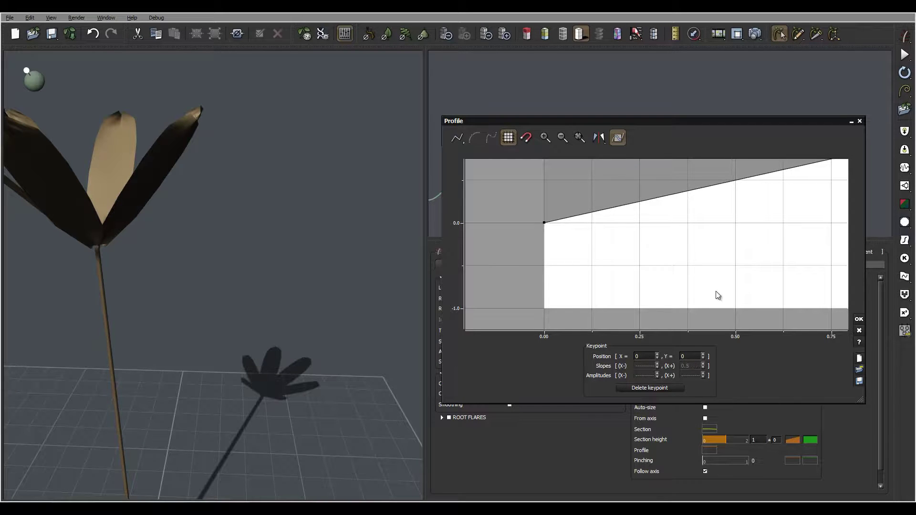
right_drag(640, 190, 649, 256)
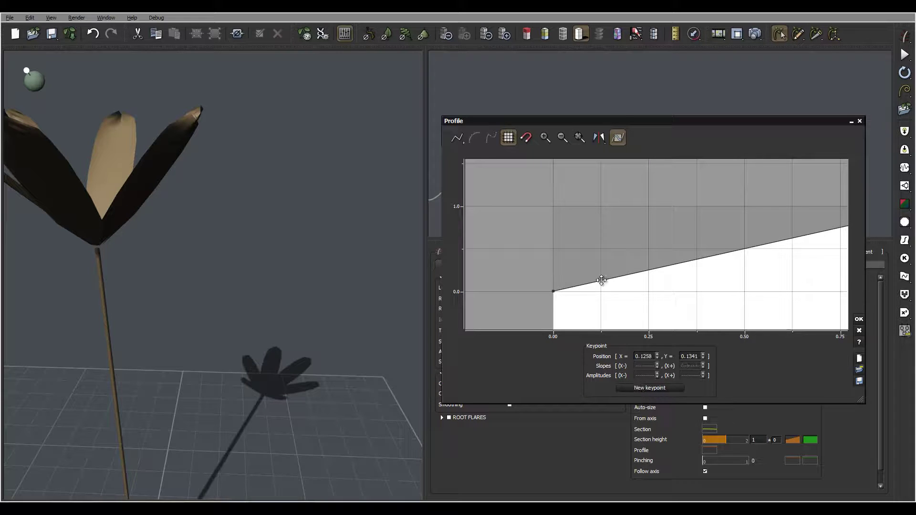
drag(600, 281, 590, 207)
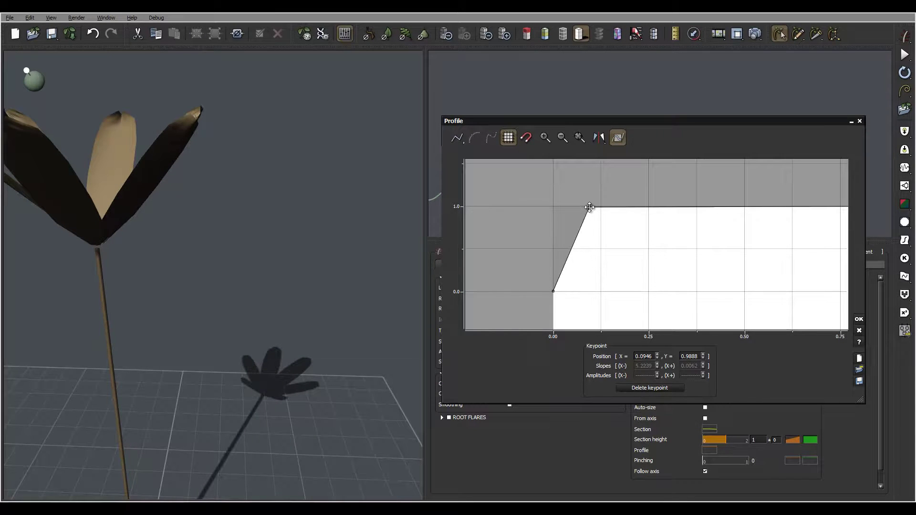
drag(127, 196, 187, 242)
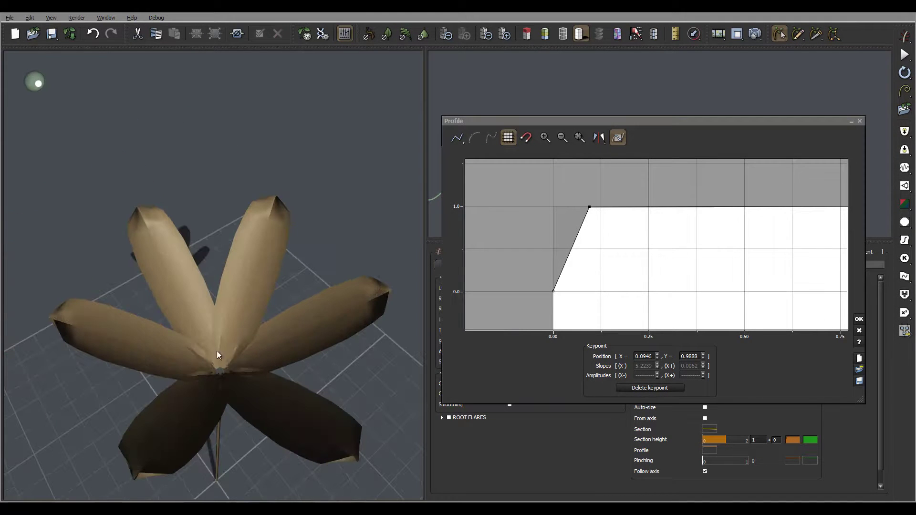
Add section height keypoints at about X 0.62, Y 0.99 and X 0.76, Y -0.01, lower the end keypoint to about -0.01, and inspect the petals
right_drag(751, 253, 540, 245)
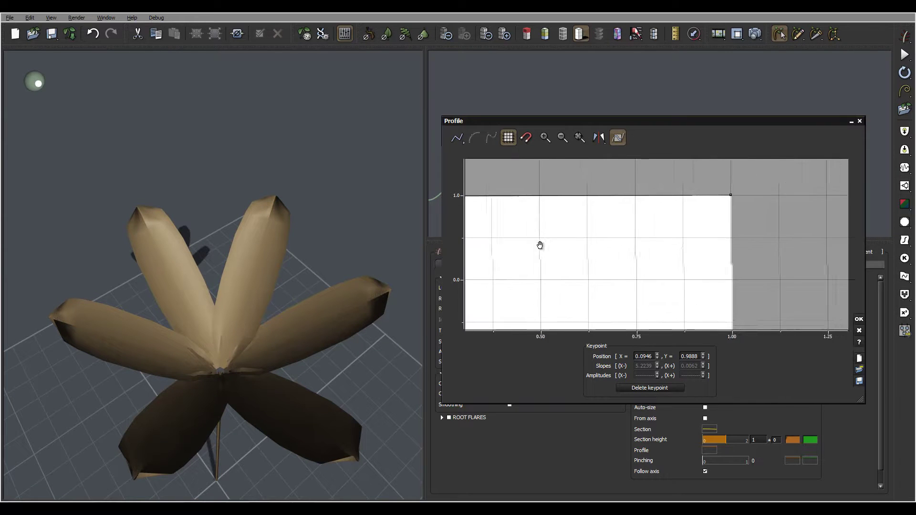
click(579, 199)
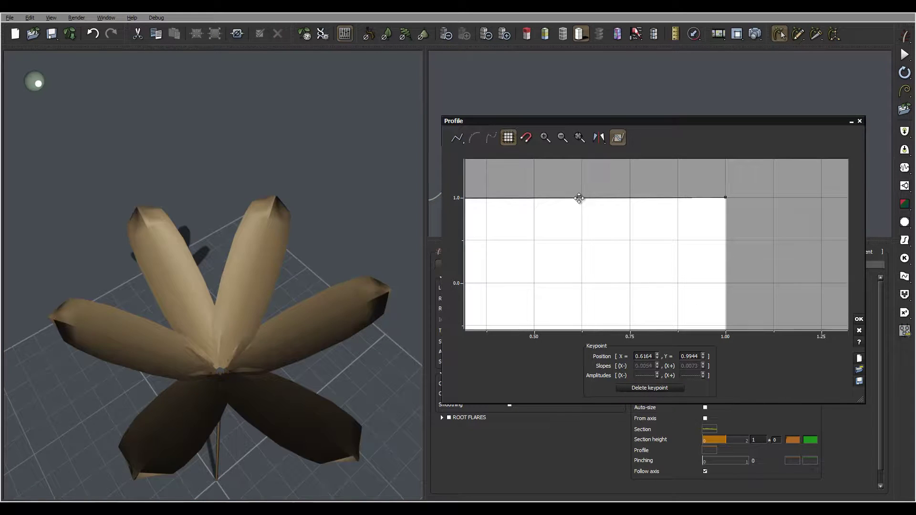
click(622, 198)
drag(622, 198, 633, 283)
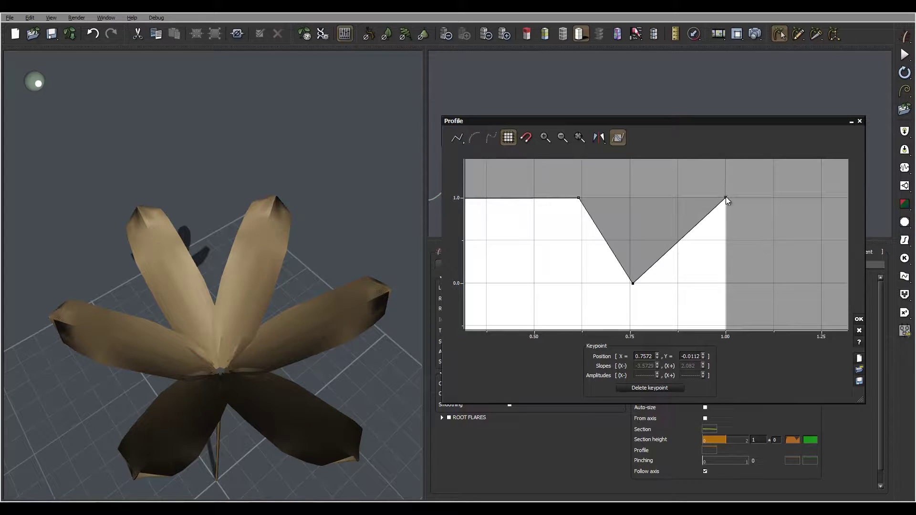
drag(726, 197, 739, 284)
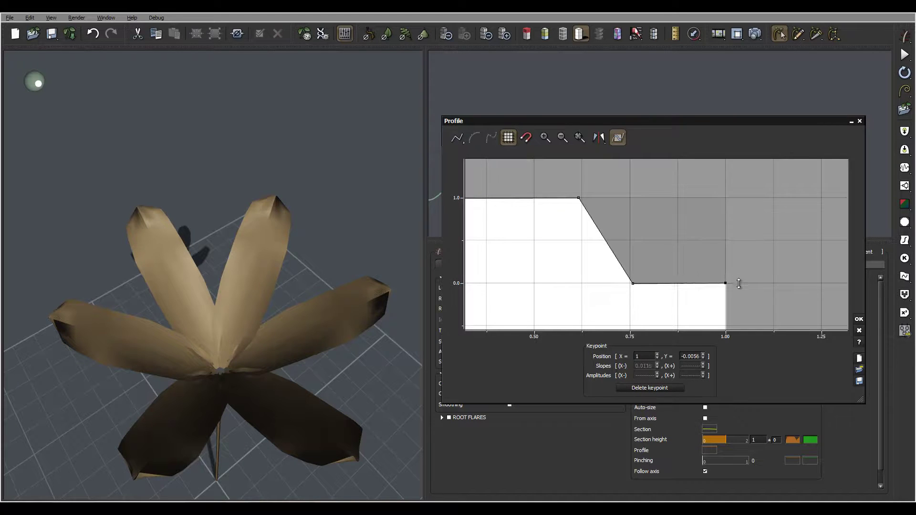
drag(313, 210, 280, 192)
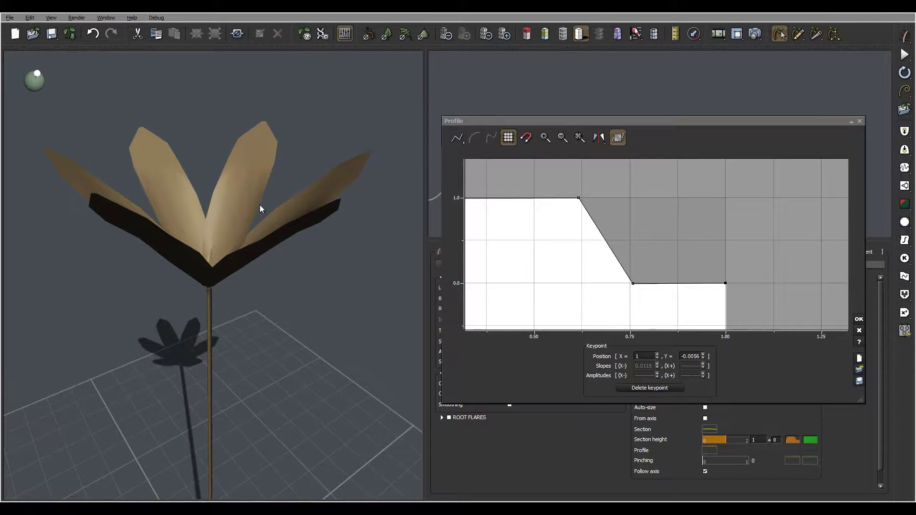
drag(294, 182, 284, 177)
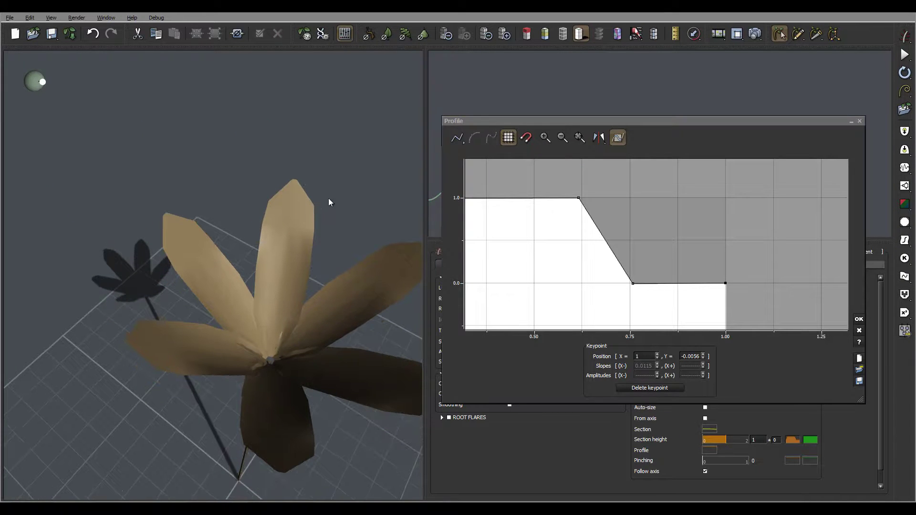
drag(329, 202, 290, 162)
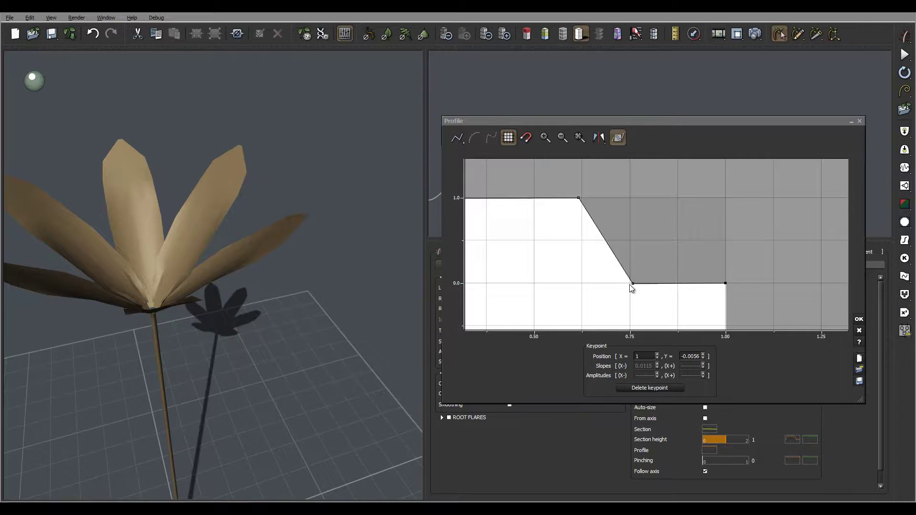
Shift the section height profile's drop toward the tip, placing its upper keypoint at about X 0.73 and its lower one at about X 0.87
drag(634, 284, 678, 283)
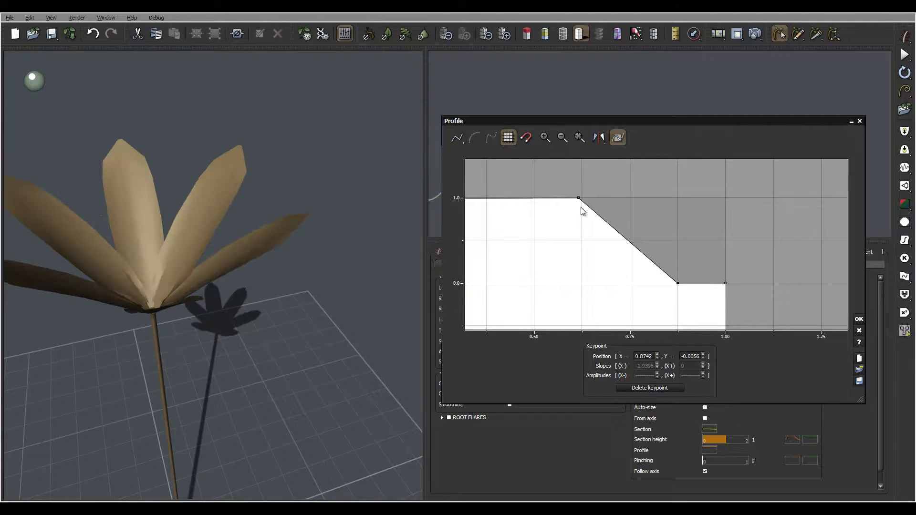
drag(581, 198, 647, 198)
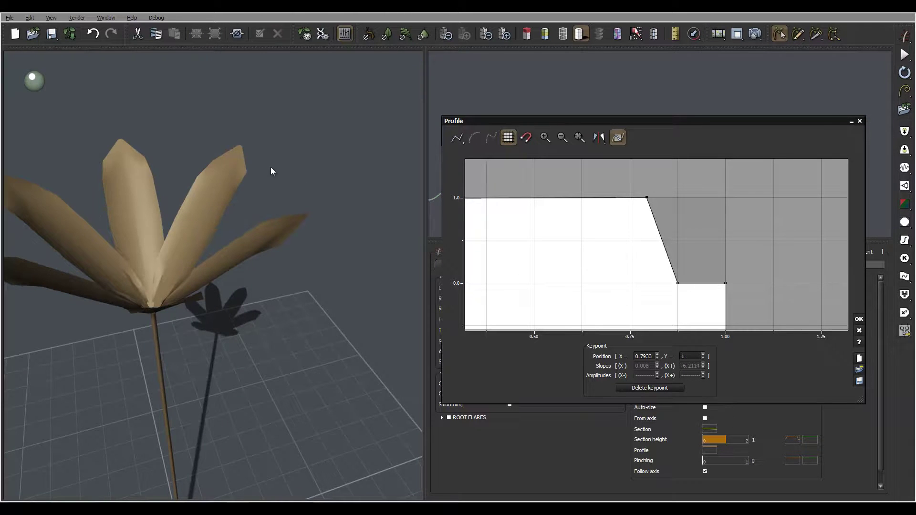
drag(271, 168, 175, 159)
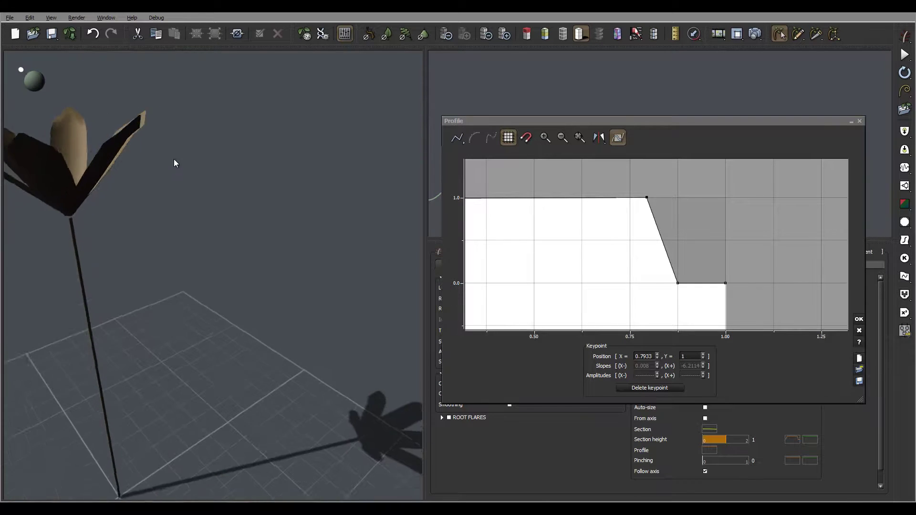
drag(647, 197, 624, 198)
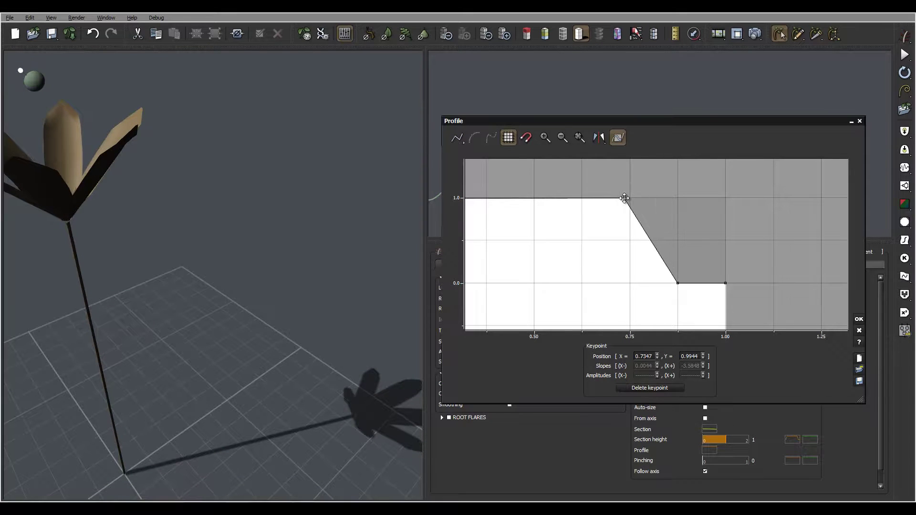
drag(129, 119, 268, 150)
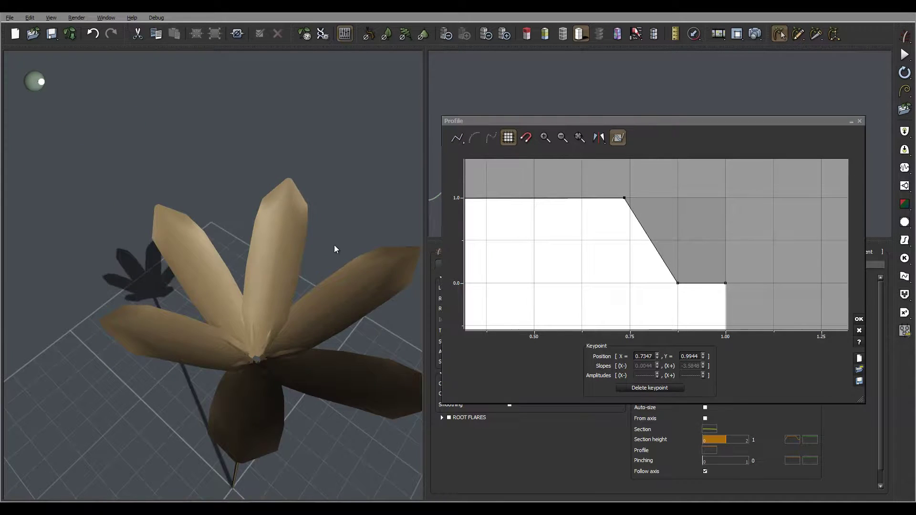
drag(335, 246, 355, 206)
mouse_move(290, 153)
mouse_down()
mouse_move(303, 127)
mouse_move(295, 151)
mouse_up()
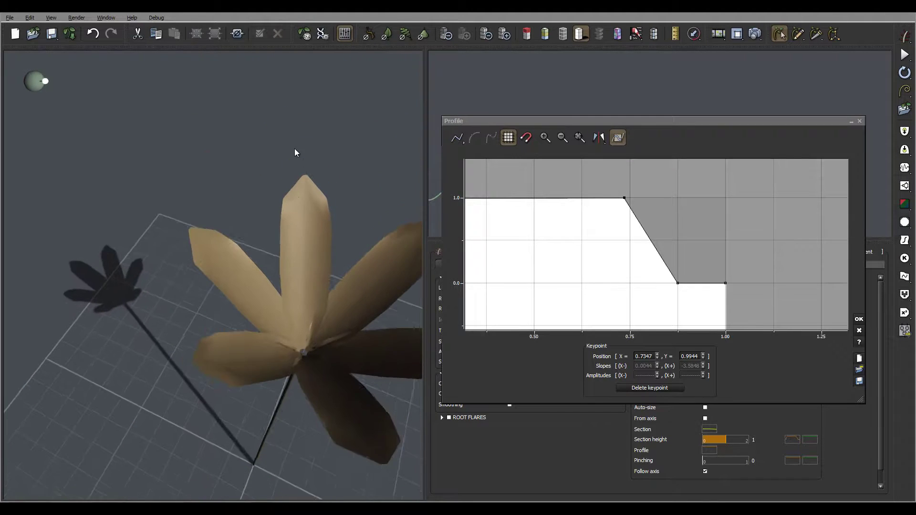
Accept the section height profile, reduce the blades' section height to 0.9 and inspect the flower from several angles
click(859, 319)
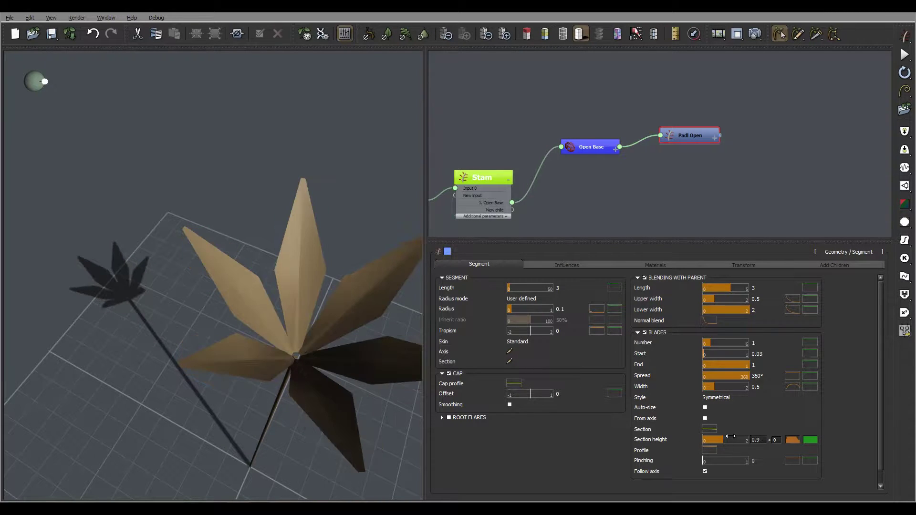
drag(368, 275, 314, 239)
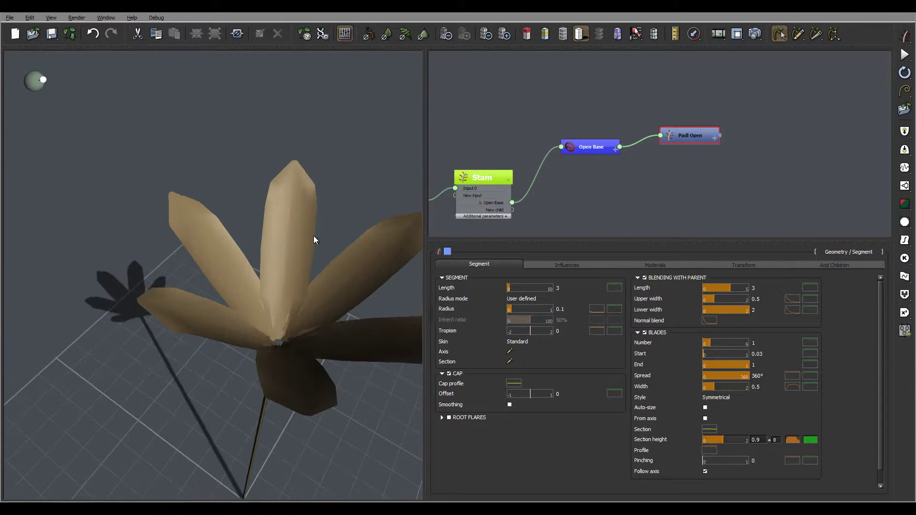
drag(347, 312, 320, 293)
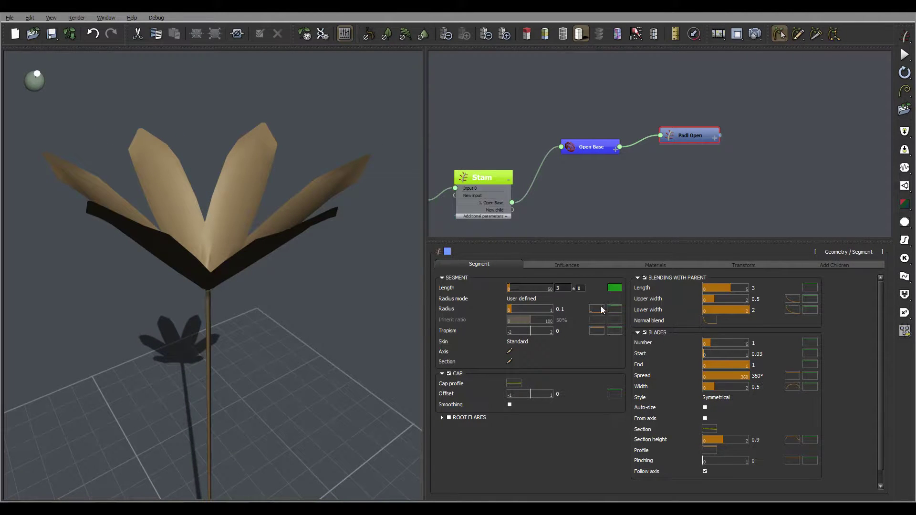
drag(278, 205, 299, 217)
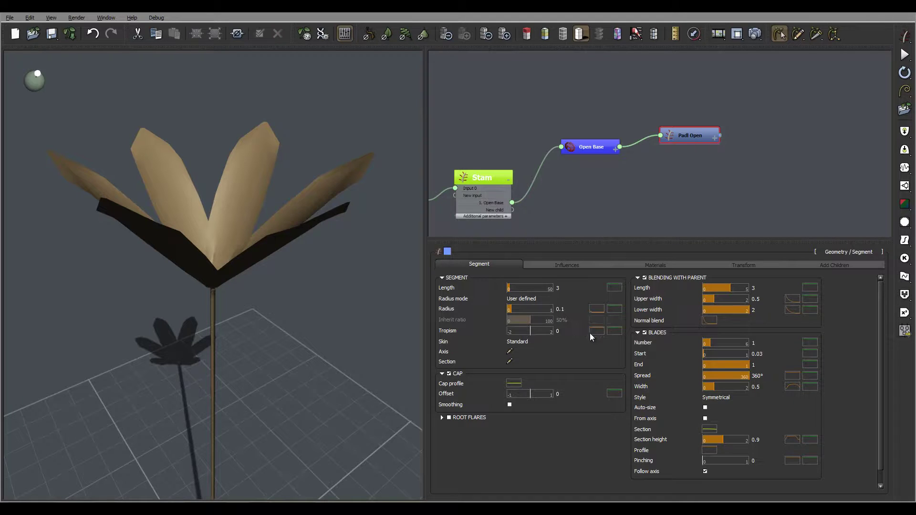
Set the petal segment's tropism to 15 and inspect how the petals bend
double_click(563, 332)
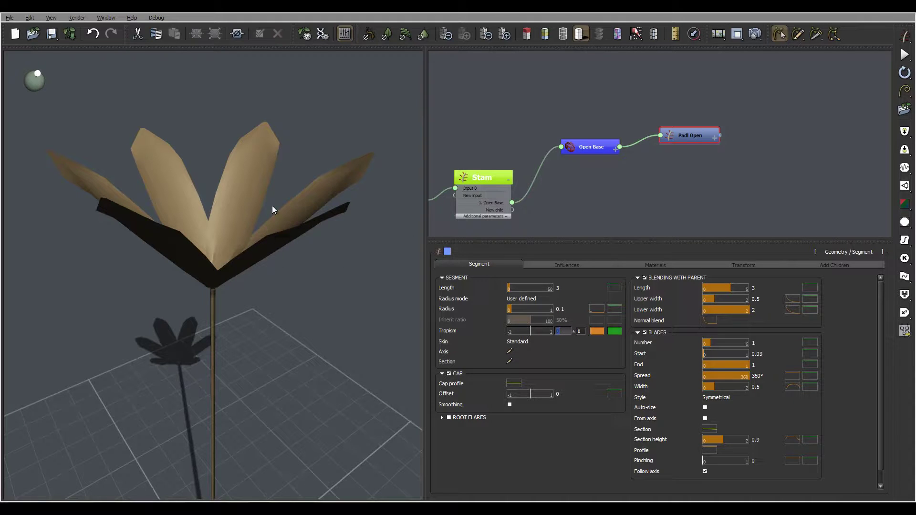
drag(245, 266, 167, 169)
drag(220, 209, 293, 221)
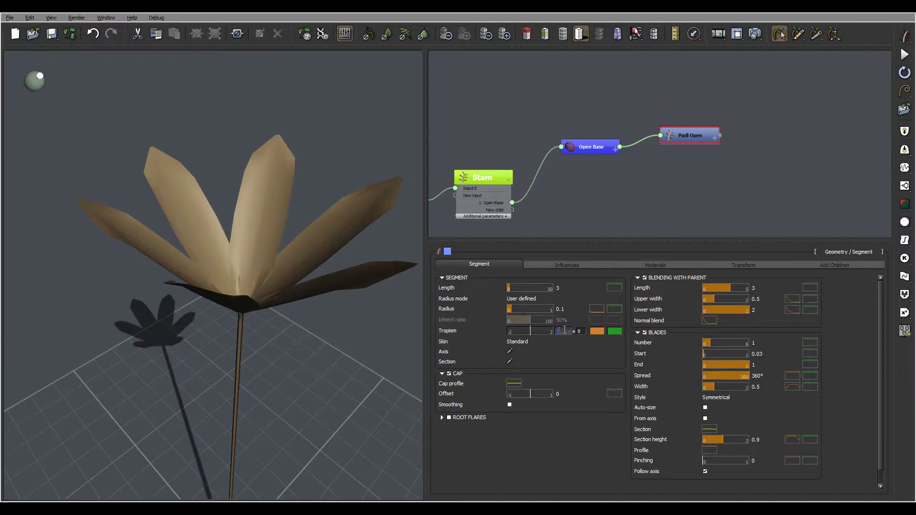
text(15)
click(582, 353)
drag(318, 252, 256, 254)
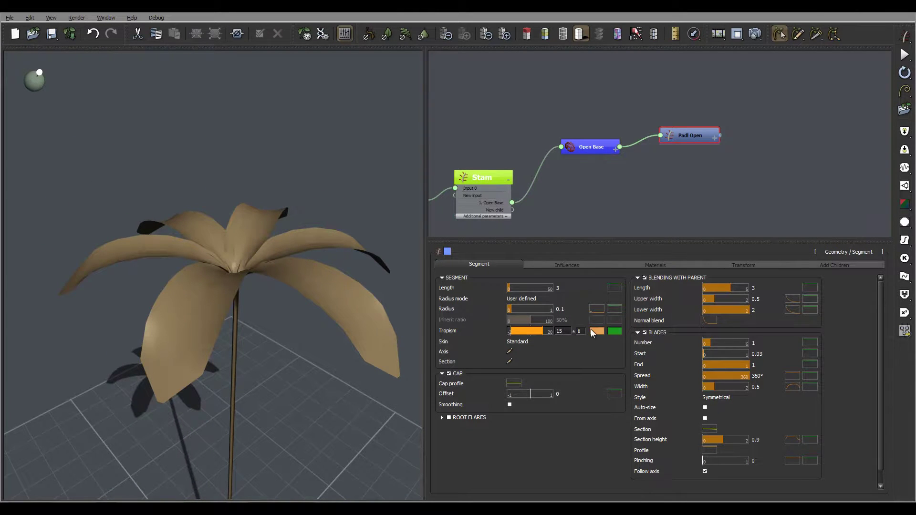
Edit the tropism profile, adding keypoints at about X 0.38 and 0.62 and lowering the end keypoint to about -0.99
click(593, 331)
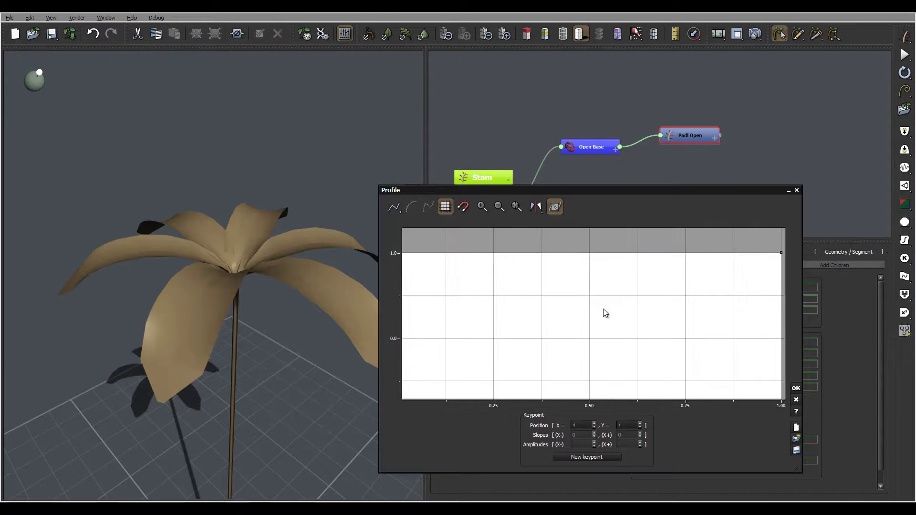
click(543, 253)
click(637, 253)
middle_drag(719, 306, 595, 288)
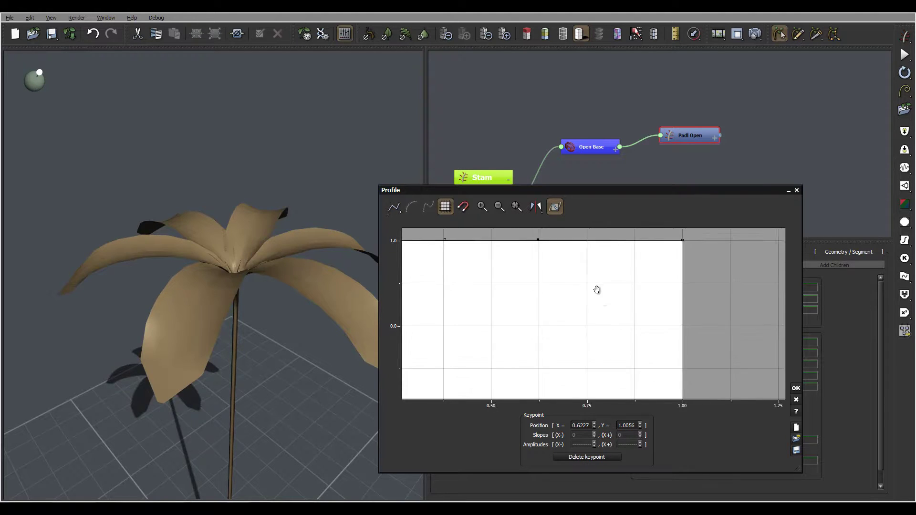
drag(672, 245, 671, 393)
middle_drag(713, 349, 701, 290)
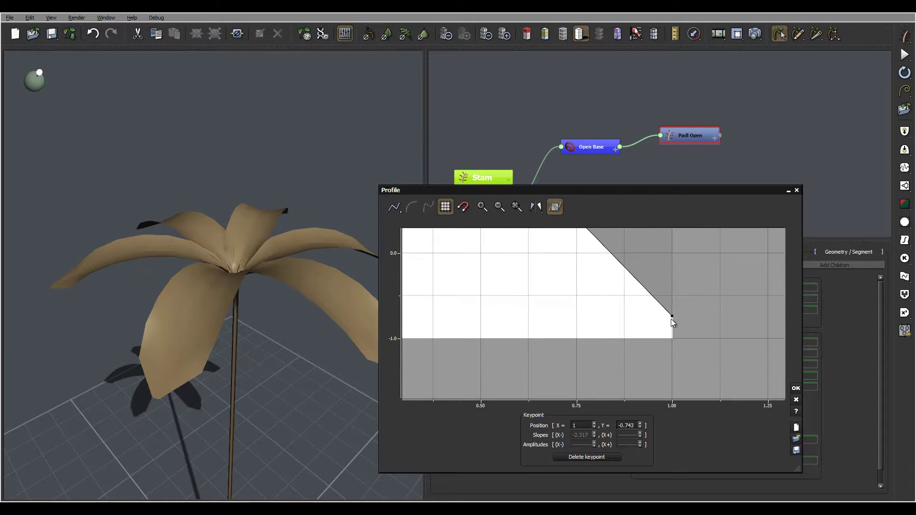
drag(672, 321, 673, 338)
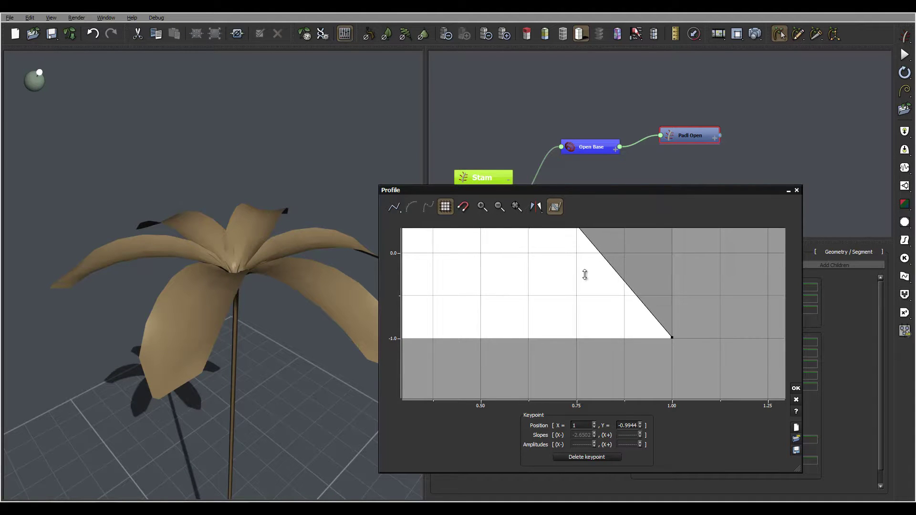
Move the tropism profile's second inner keypoint to about X 0.50, Y -0.51, accept the profile and inspect the petals
middle_drag(565, 266, 640, 337)
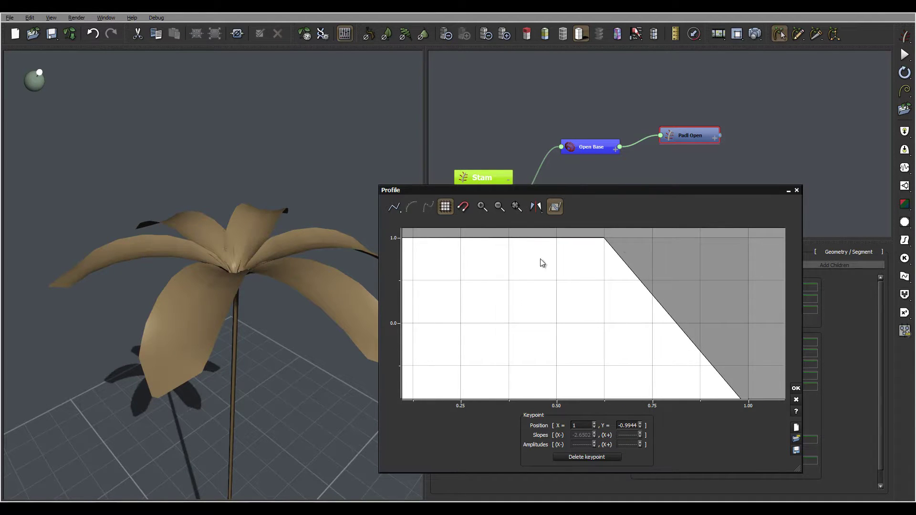
drag(605, 237, 556, 396)
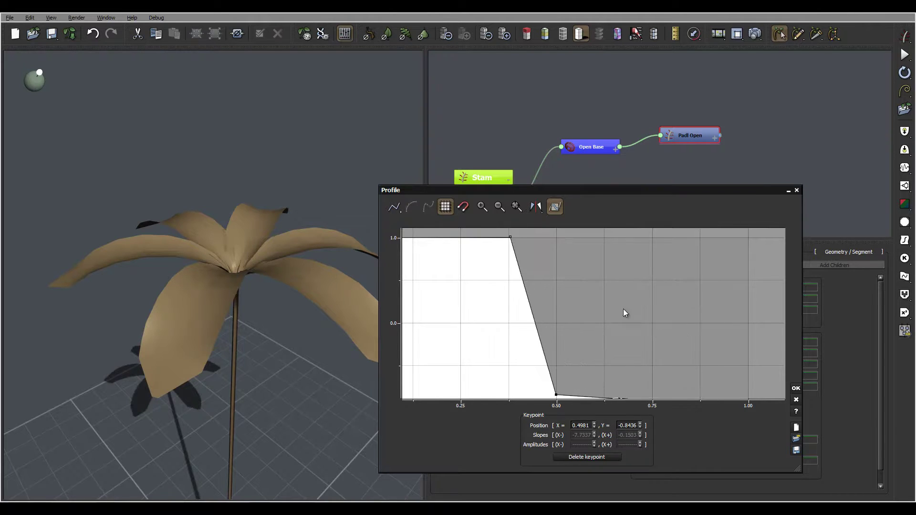
middle_drag(633, 317, 638, 264)
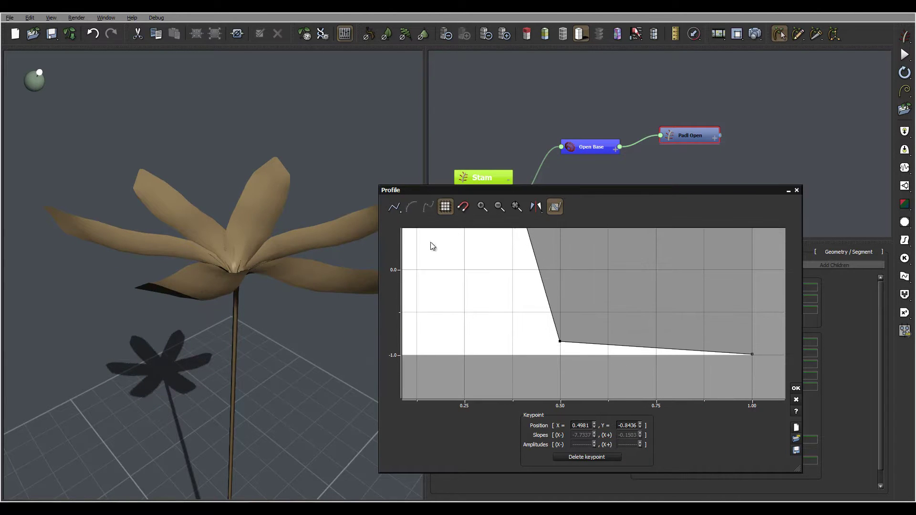
middle_drag(646, 302, 664, 337)
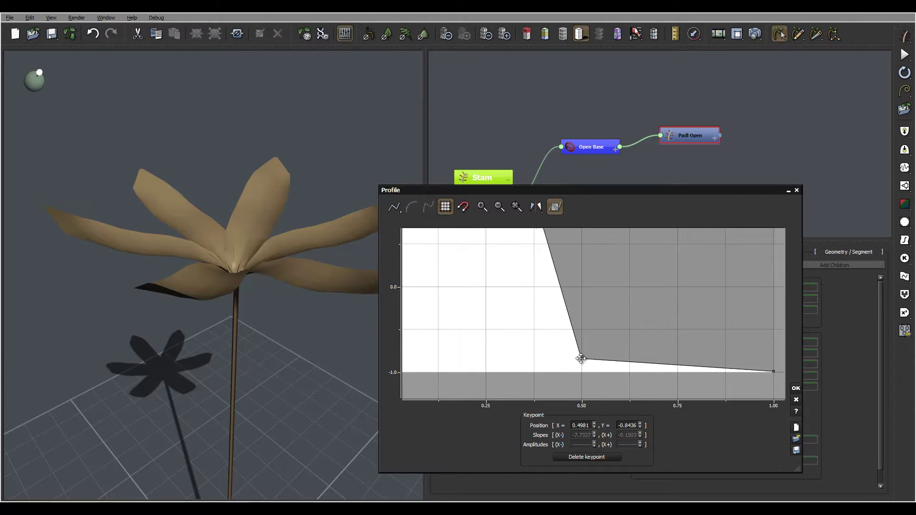
drag(581, 358, 580, 330)
drag(258, 206, 237, 209)
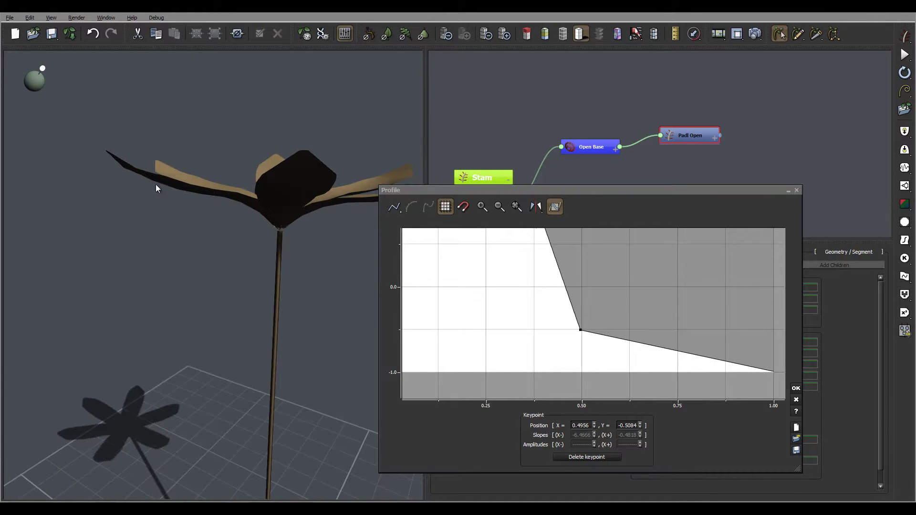
drag(111, 153, 314, 393)
click(796, 388)
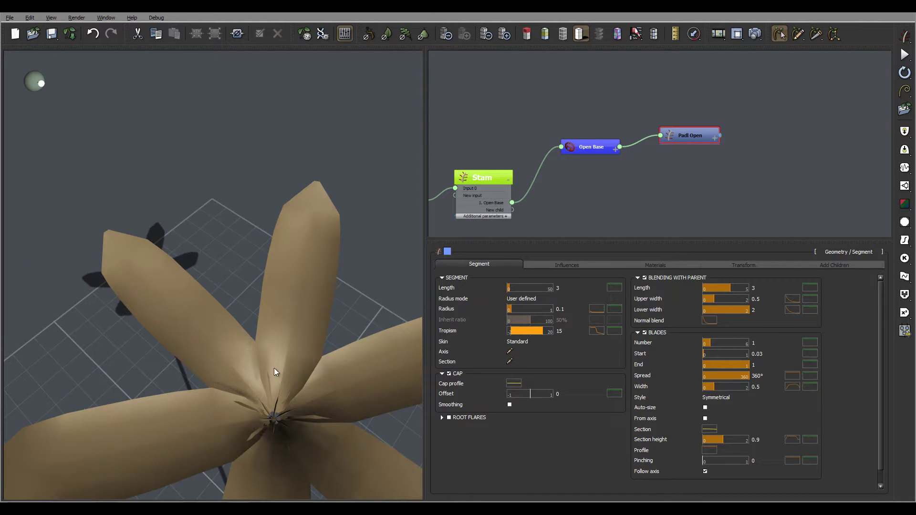
drag(302, 382, 291, 364)
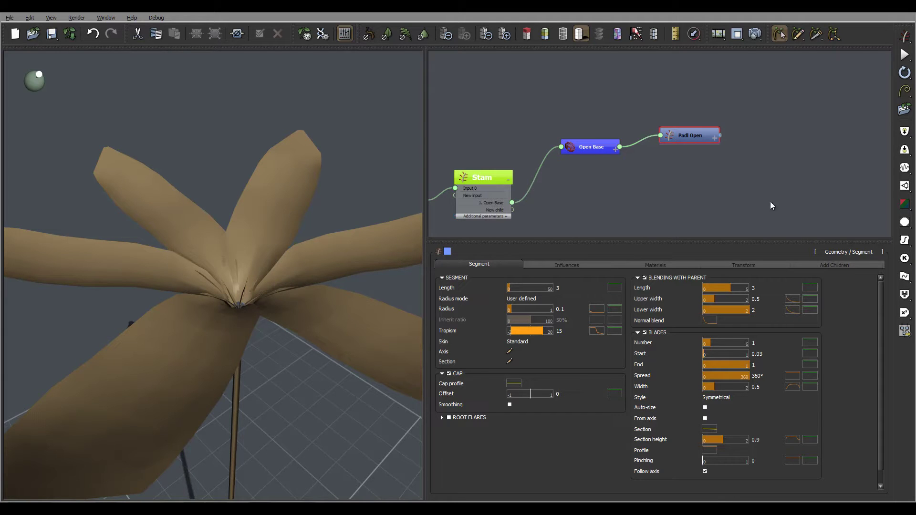
Edit the blades' width profile, lowering the start keypoint to about Y 0.08 and moving the next keypoint to about X 0.14, Y 0.41
drag(411, 230, 236, 300)
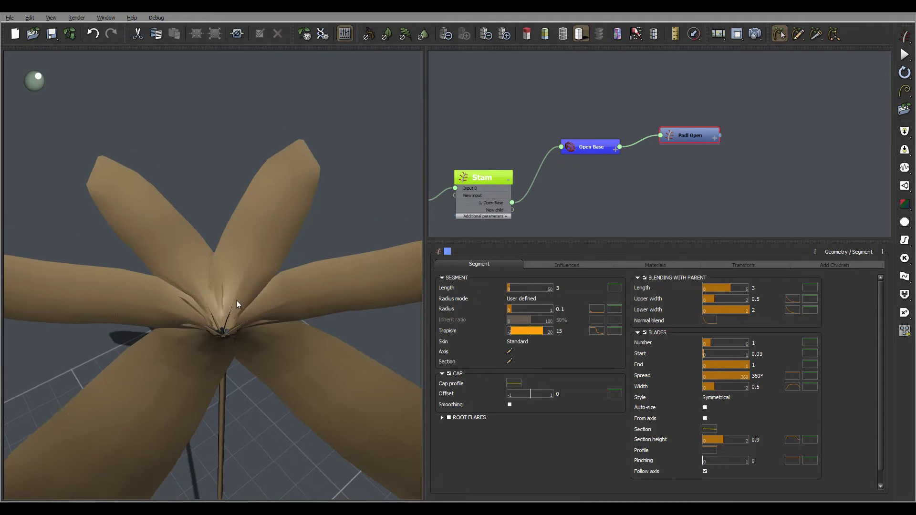
click(793, 386)
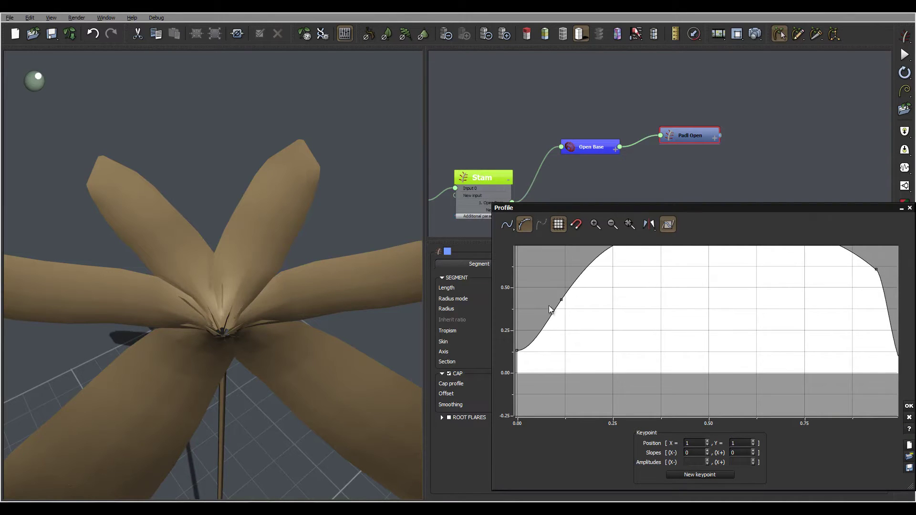
drag(517, 351, 518, 360)
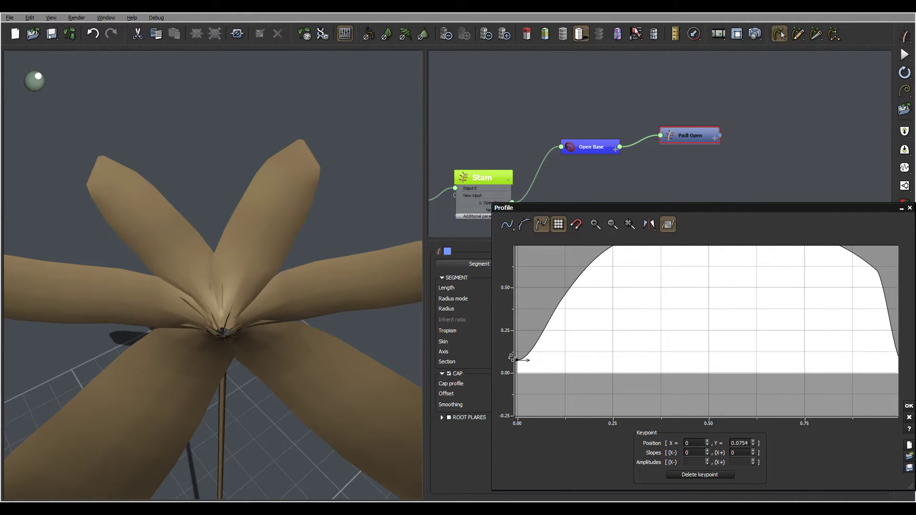
click(564, 301)
drag(564, 300, 573, 304)
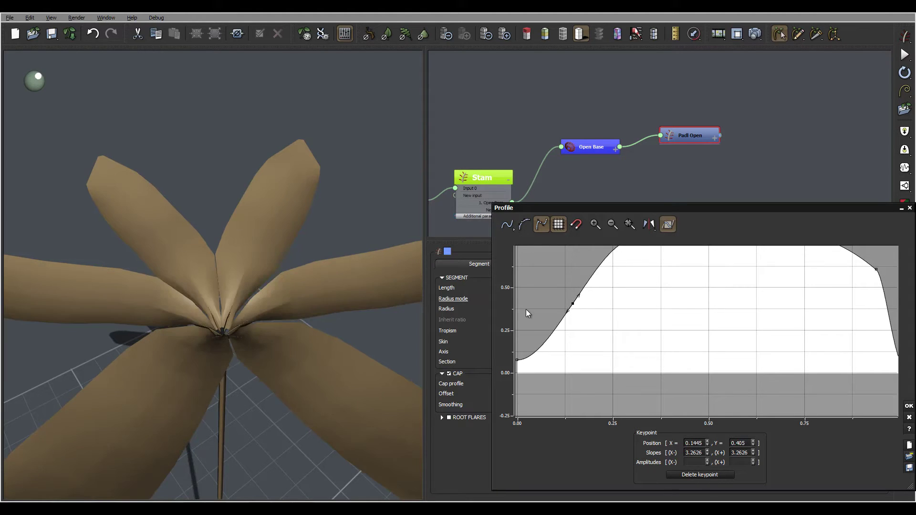
drag(284, 291, 301, 321)
drag(286, 416, 323, 344)
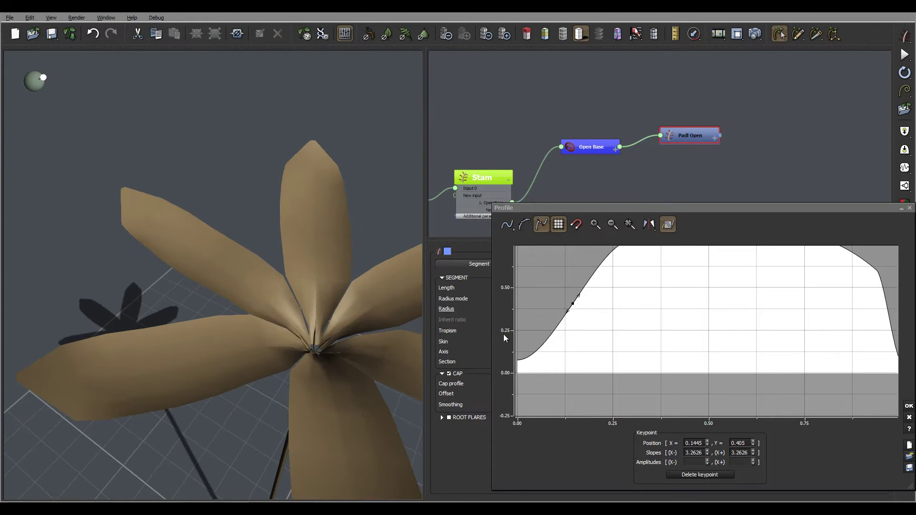
Raise the width profile's start keypoint to about Y 0.13 and inspect the petal bases from below and above the stem tip
drag(540, 355, 496, 348)
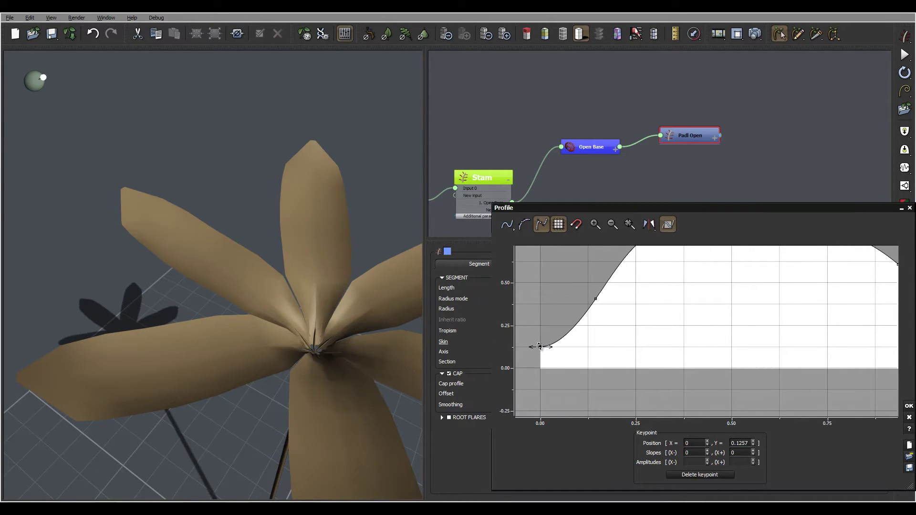
drag(316, 338, 293, 350)
drag(237, 409, 212, 128)
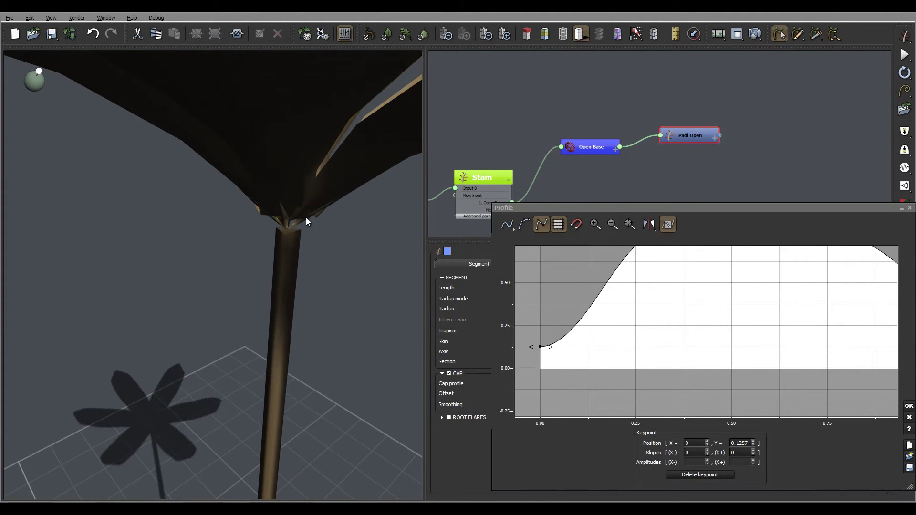
right_drag(305, 218, 295, 212)
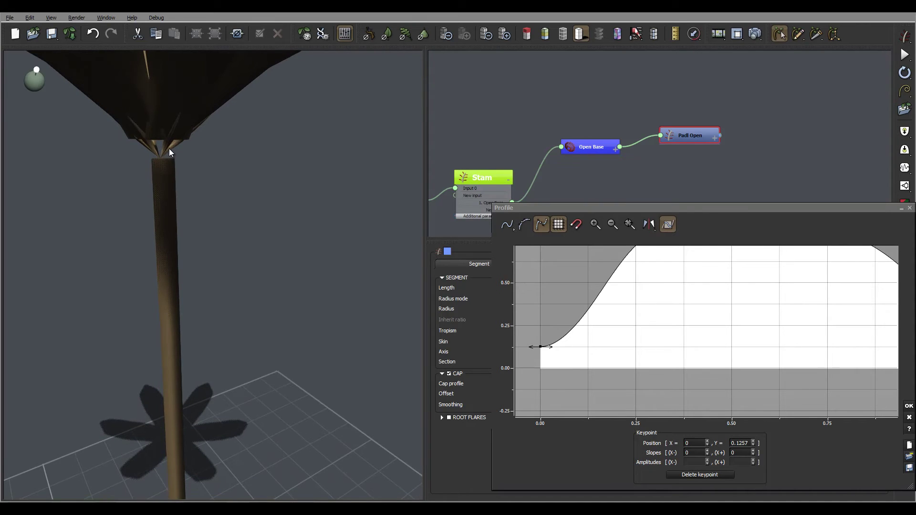
drag(173, 153, 184, 167)
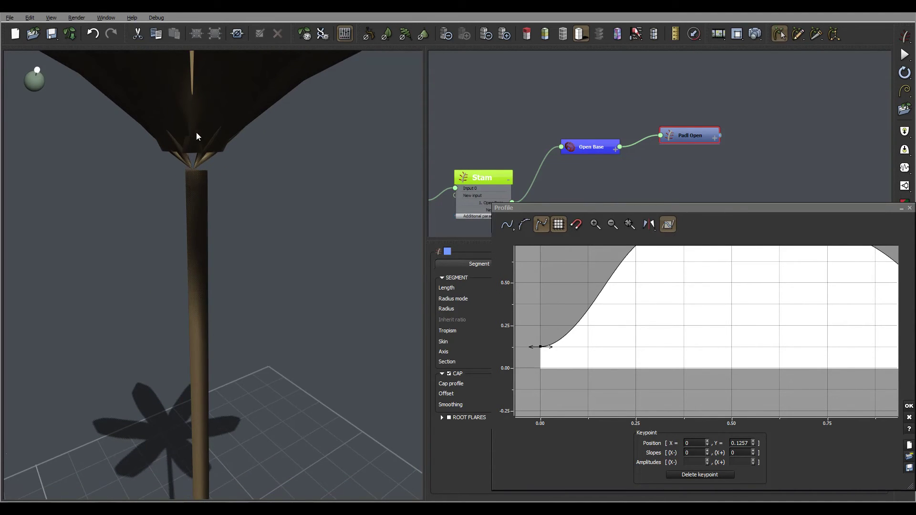
right_drag(231, 138, 242, 183)
drag(242, 179, 234, 422)
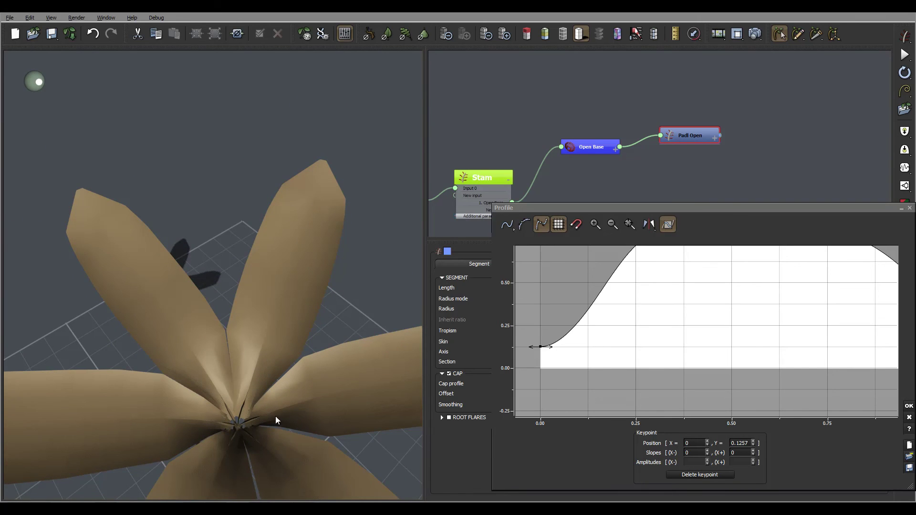